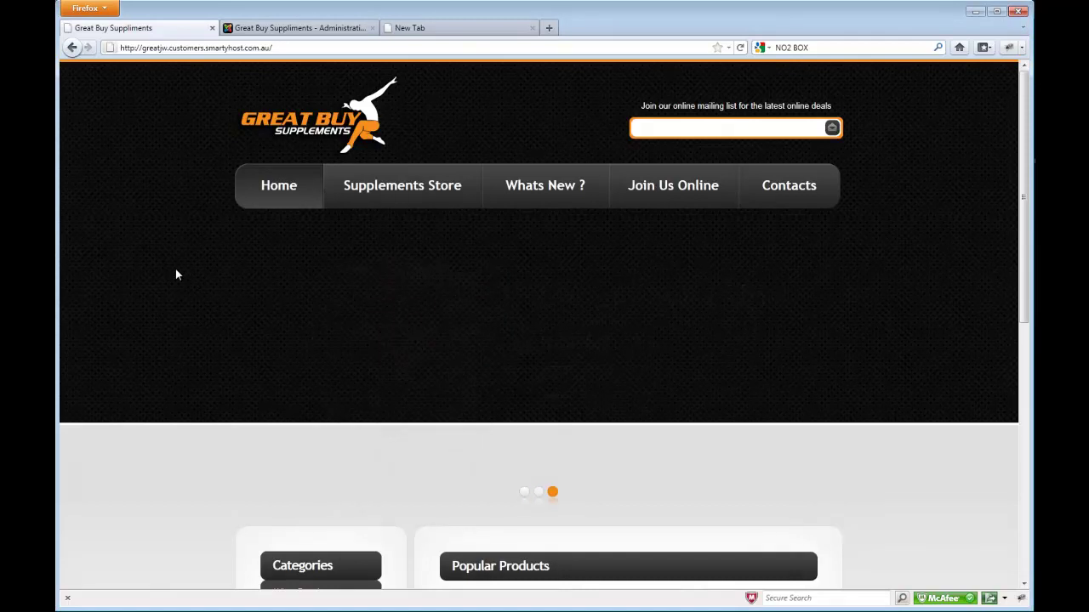
Scroll the home page down to the Popular Products grid, showing prices such as NO2 at $213.06
{"action": "scroll", "coordinate": [175, 272], "scroll_direction": "down", "scroll_amount": 2}
{"action": "scroll", "coordinate": [176, 274], "scroll_direction": "down", "scroll_amount": 6}
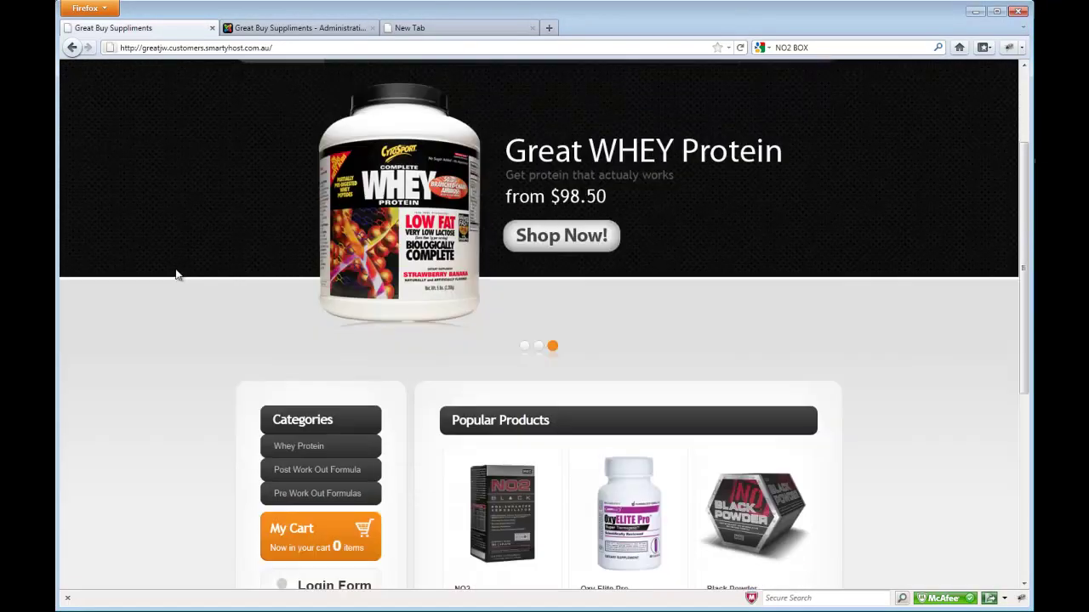
{"action": "scroll", "coordinate": [177, 274], "scroll_direction": "down", "scroll_amount": 2}
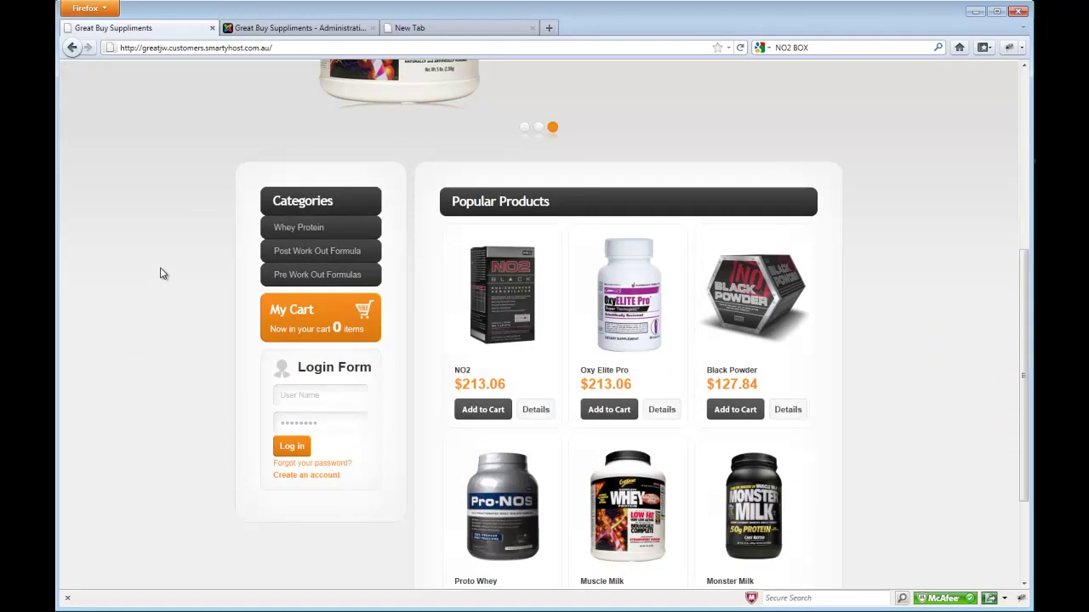
{"action": "scroll", "coordinate": [163, 273], "scroll_direction": "down", "scroll_amount": 4}
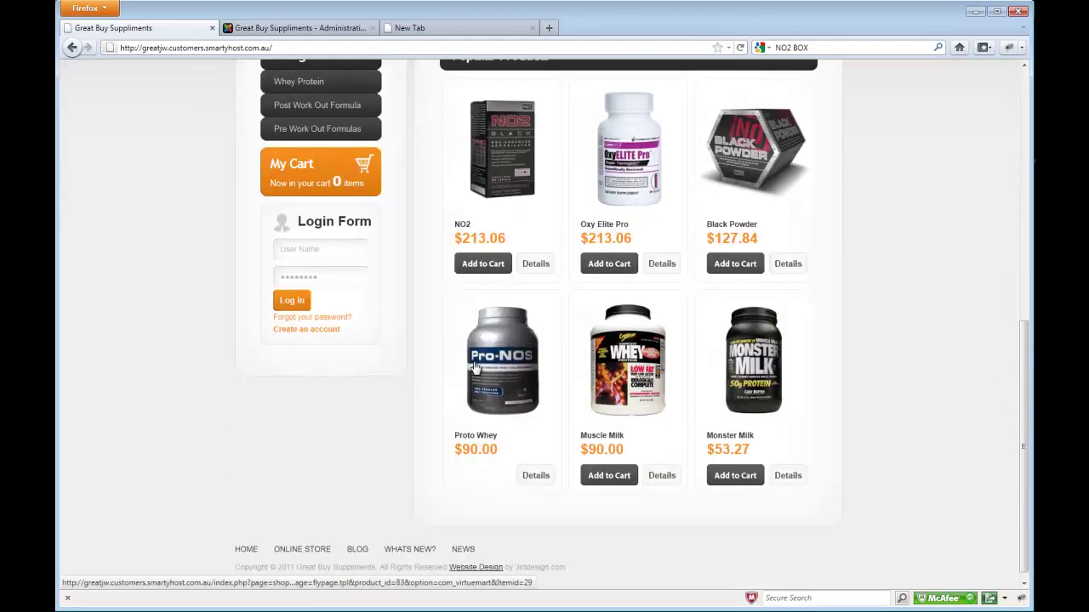
Open the Proto Whey product page and review its $90.00 price, availability and Weight options
{"action": "left_click", "coordinate": [527, 481]}
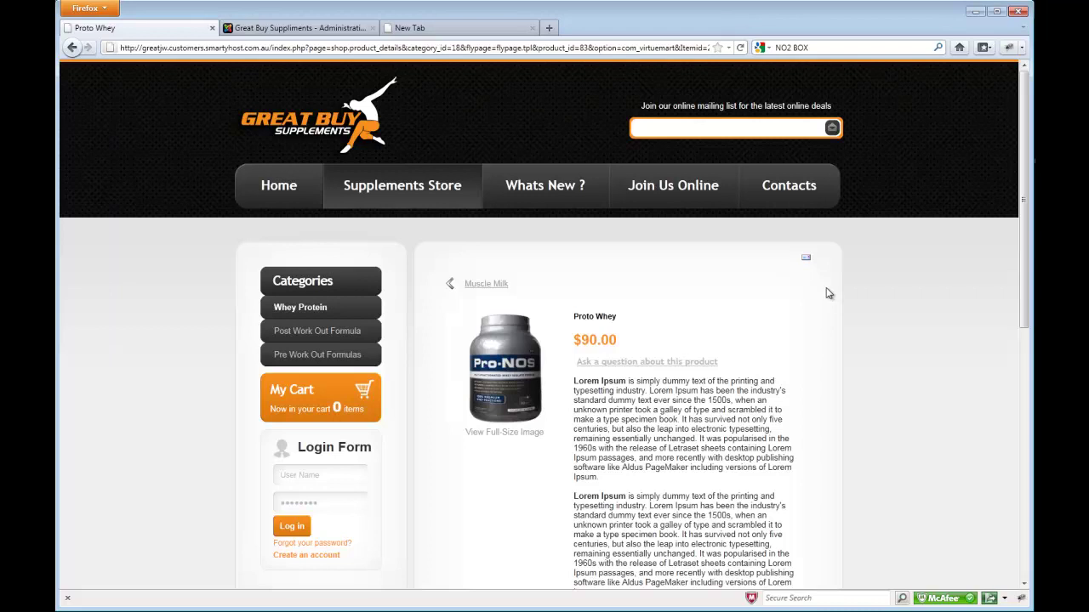
{"action": "scroll", "coordinate": [829, 290], "scroll_direction": "down", "scroll_amount": 3}
{"action": "scroll", "coordinate": [829, 292], "scroll_direction": "down", "scroll_amount": 6}
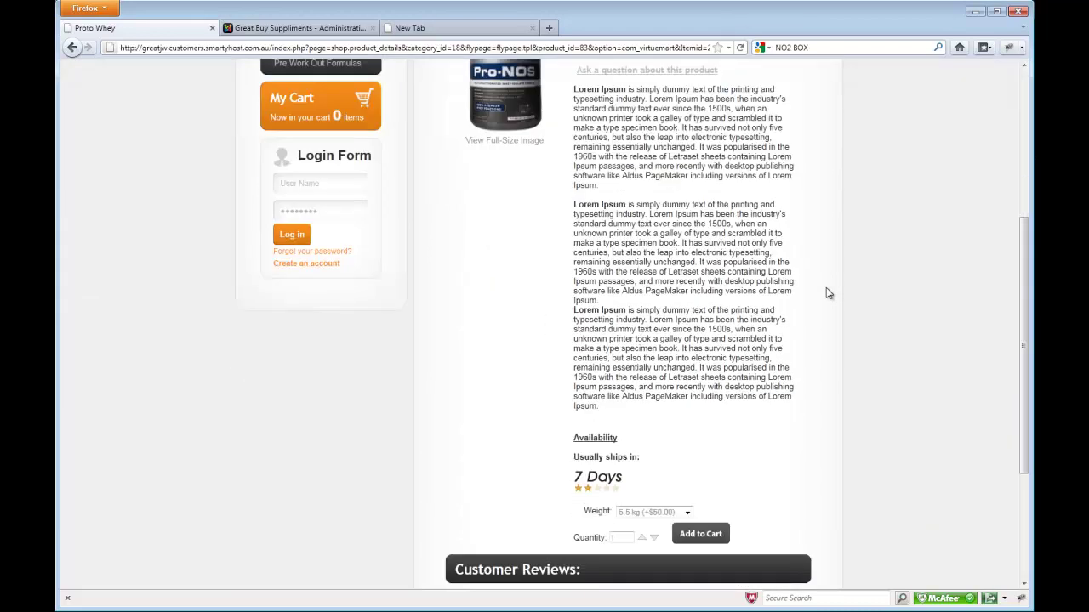
{"action": "scroll", "coordinate": [829, 293], "scroll_direction": "down", "scroll_amount": 2}
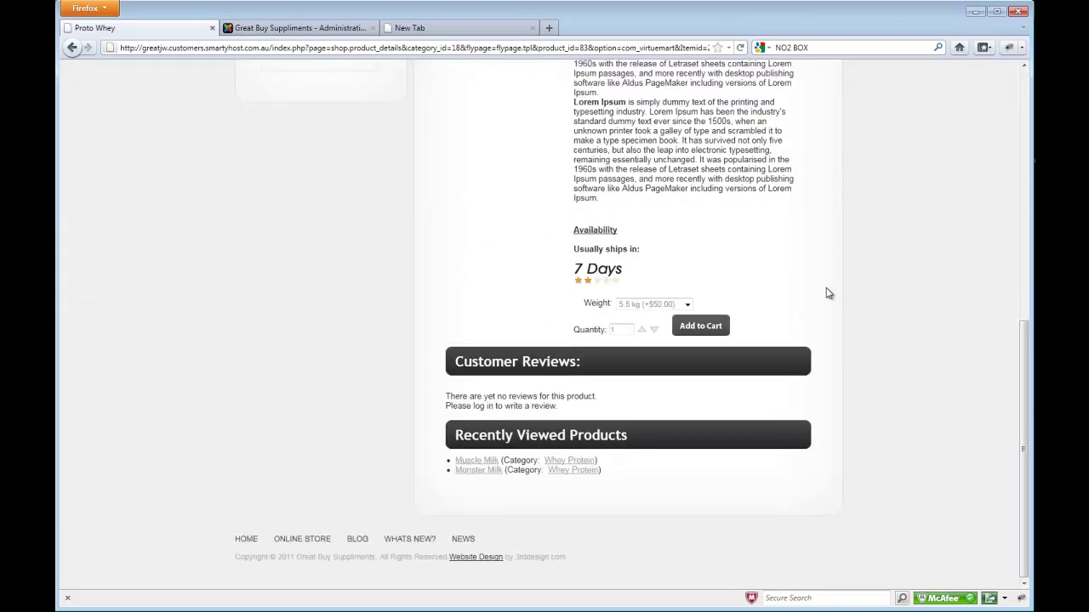
{"action": "scroll", "coordinate": [829, 293], "scroll_direction": "up", "scroll_amount": 10}
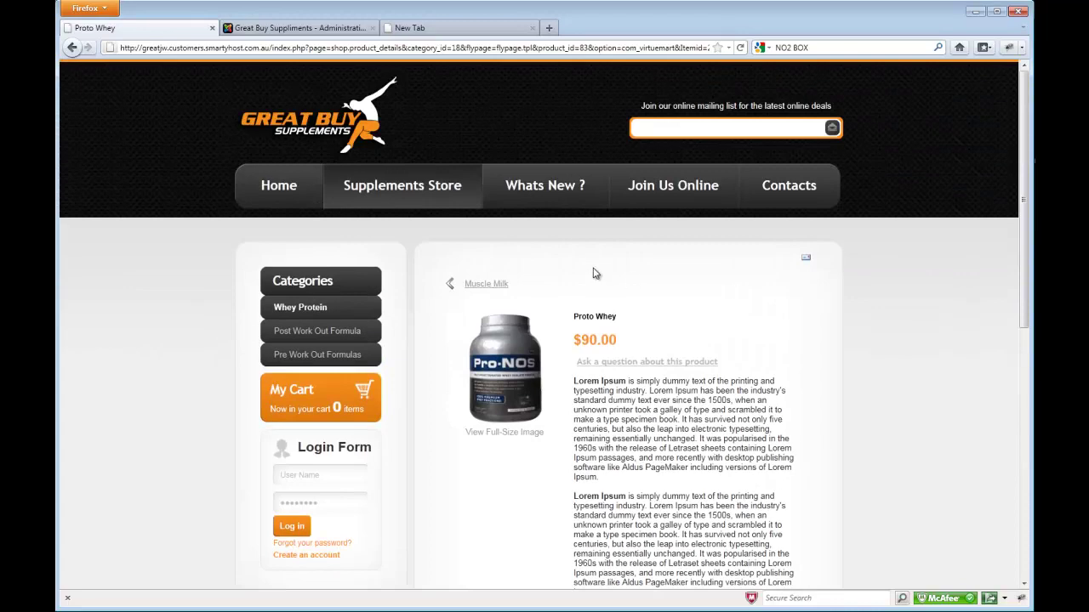
{"action": "scroll", "coordinate": [157, 224], "scroll_direction": "down", "scroll_amount": 2}
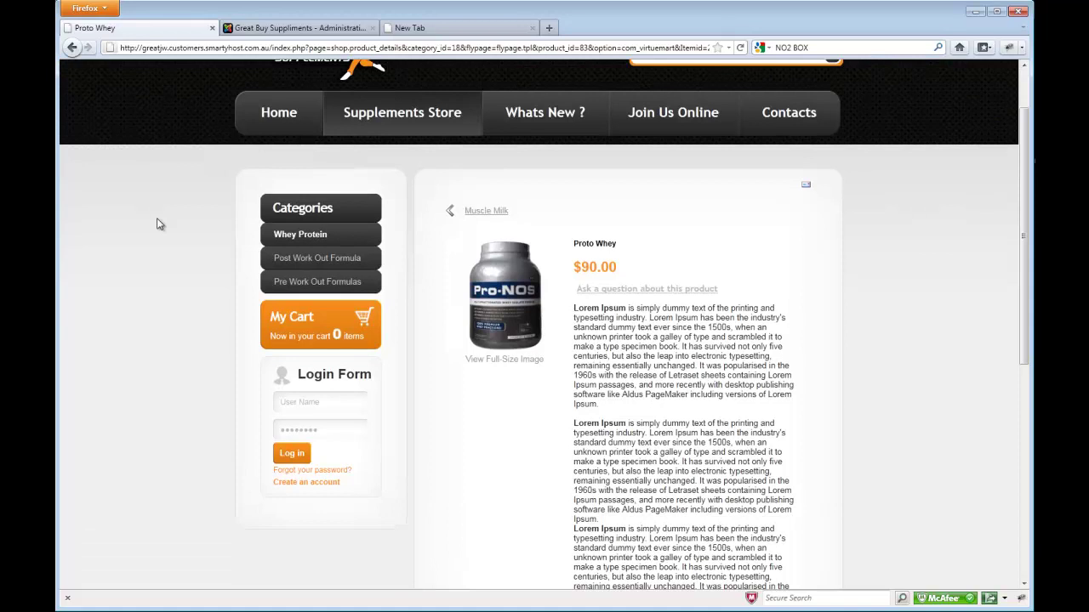
{"action": "scroll", "coordinate": [158, 225], "scroll_direction": "down", "scroll_amount": 4}
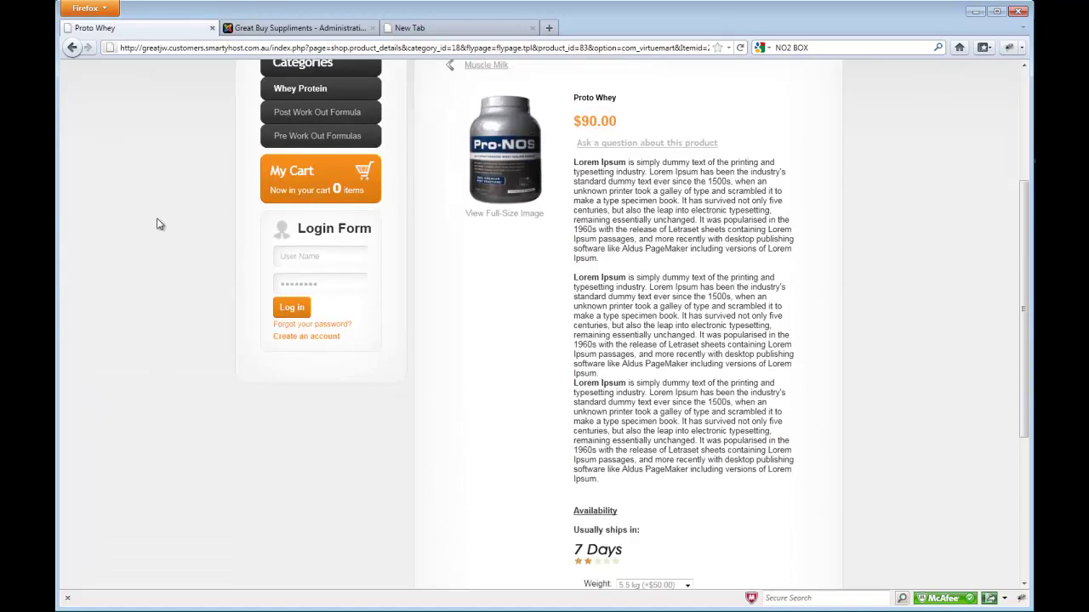
{"action": "scroll", "coordinate": [157, 224], "scroll_direction": "up", "scroll_amount": 6}
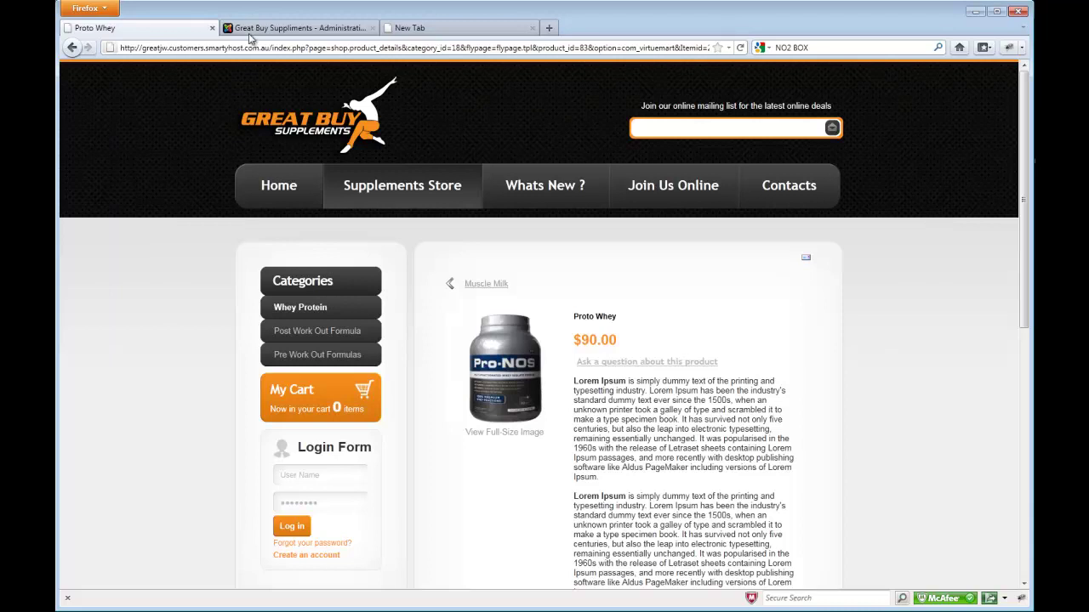
Log in to the Joomla administrator back-end with the administrator username and account password
{"action": "left_click", "coordinate": [259, 28]}
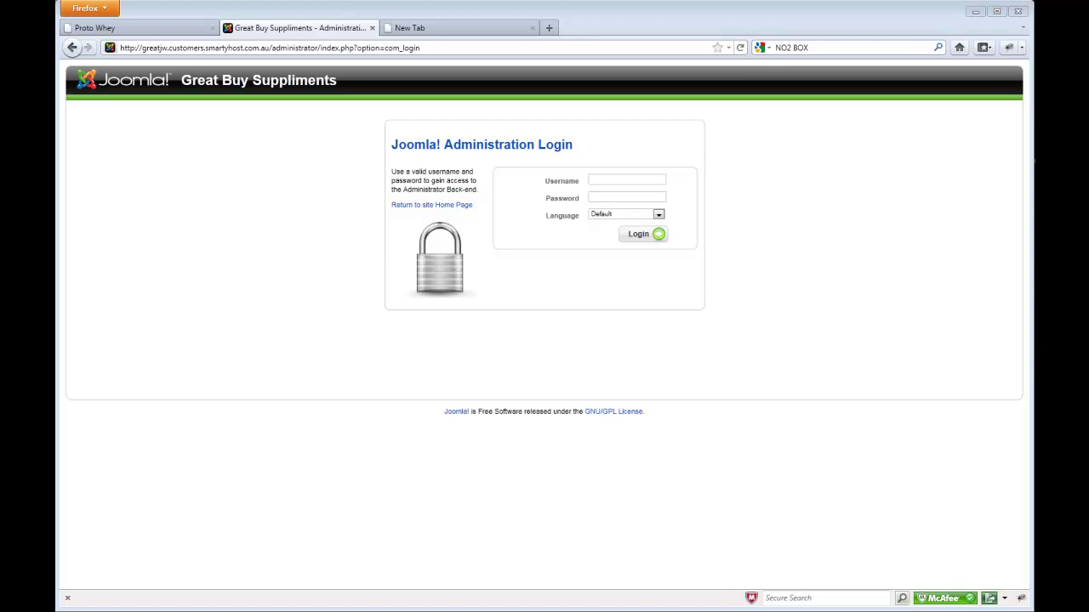
{"action": "left_click", "coordinate": [637, 179]}
{"action": "type", "text": "admin"}
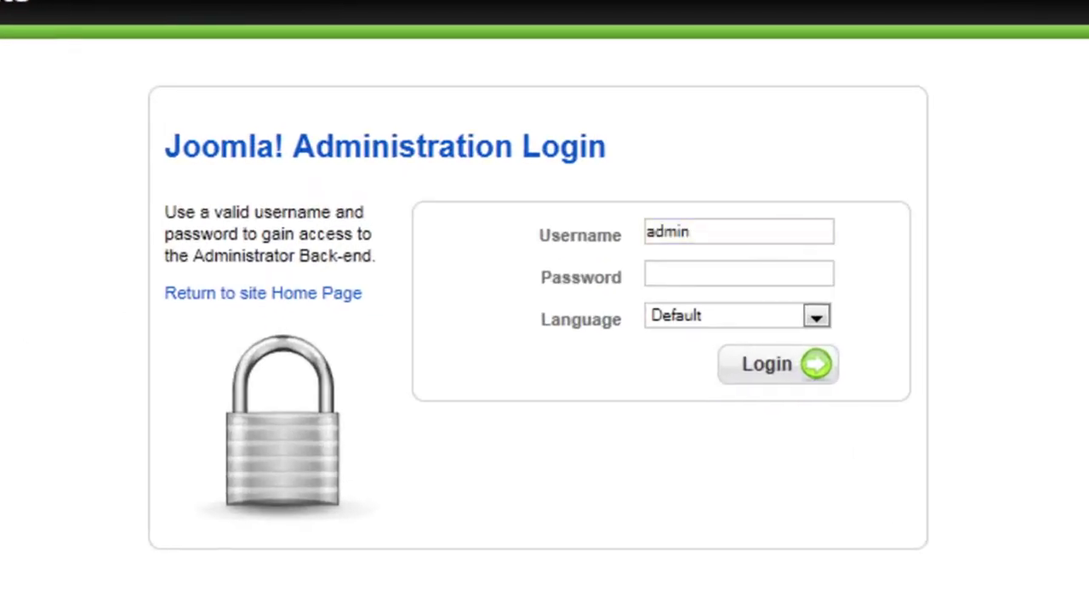
{"action": "left_click", "coordinate": [734, 280]}
{"action": "type", "text": "•••••••••"}
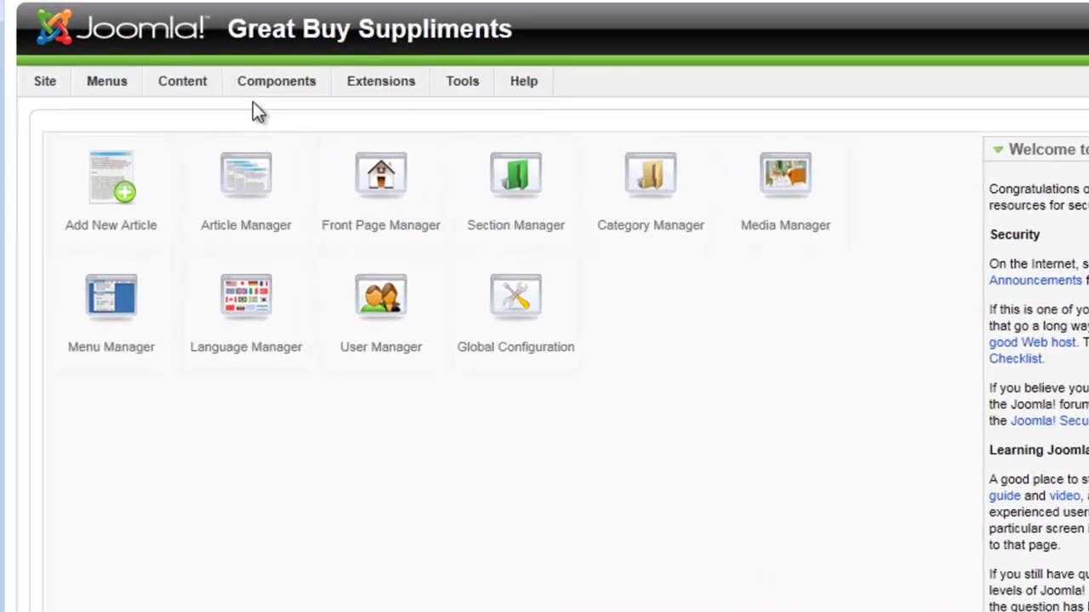
Open VirtueMart from the Components menu and start a new product with Add Product
{"action": "mouse_move", "coordinate": [274, 93]}
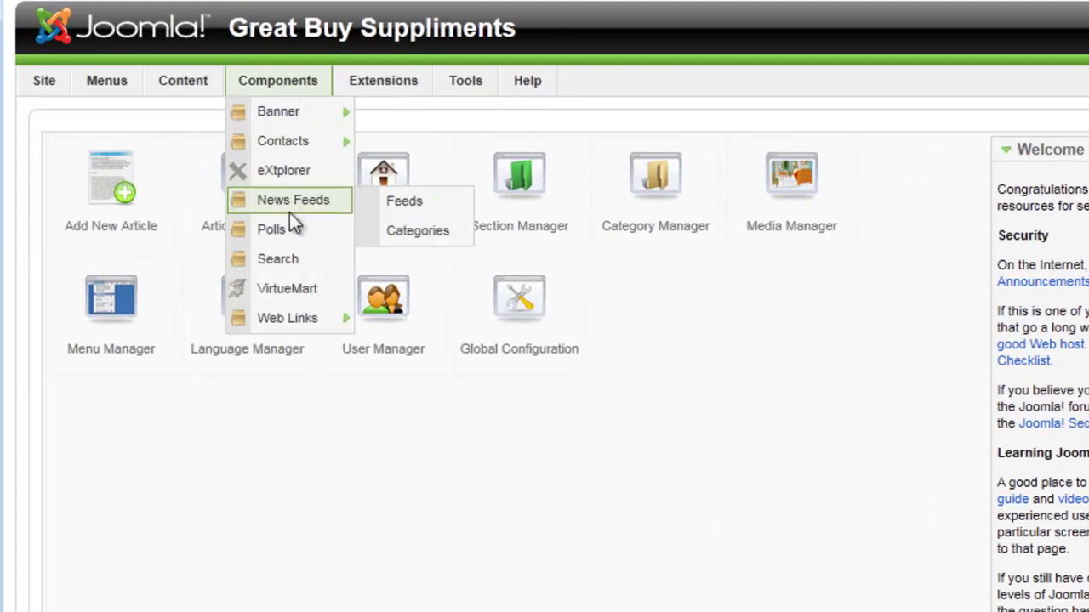
{"action": "left_click", "coordinate": [297, 289]}
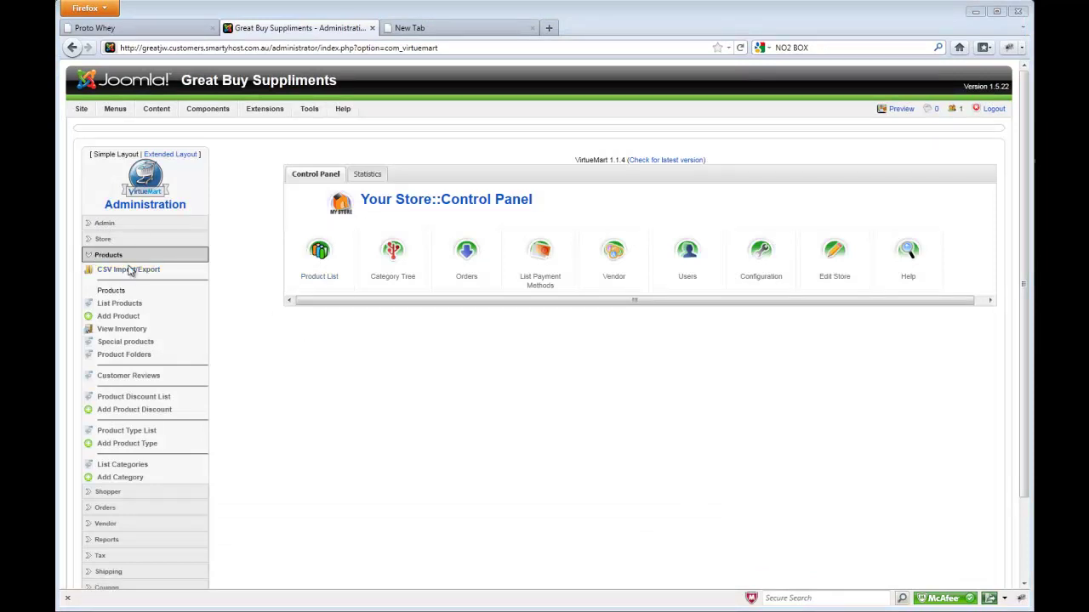
{"action": "left_click", "coordinate": [89, 257]}
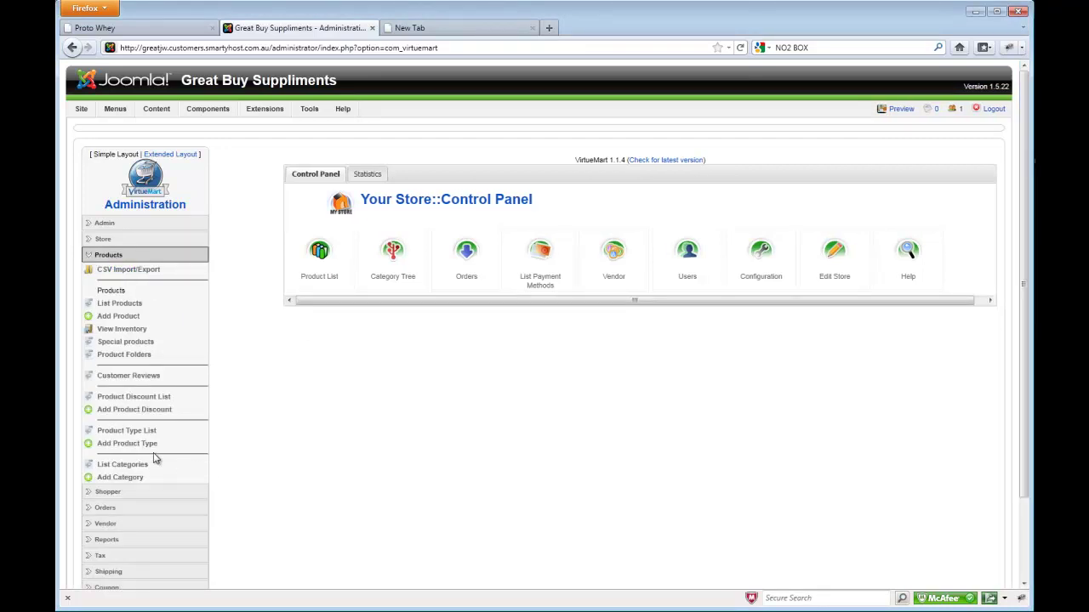
{"action": "left_click", "coordinate": [144, 444]}
{"action": "left_click", "coordinate": [143, 353]}
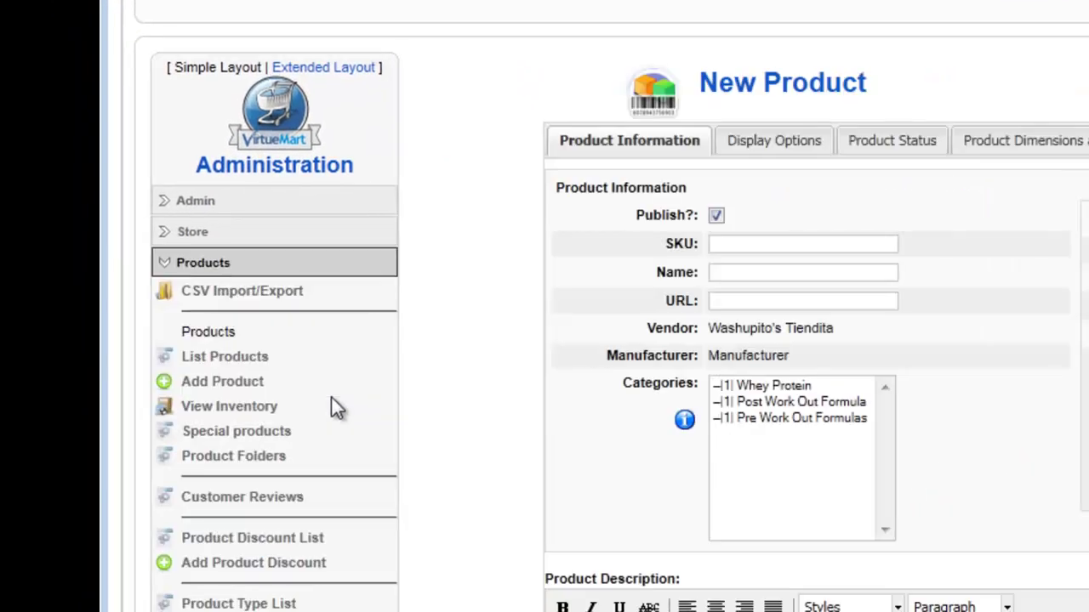
Enter SKU 1253457 and name 'Whey Protein Isolate', and pick the Whey Protein category
{"action": "left_click", "coordinate": [223, 382]}
{"action": "scroll", "coordinate": [519, 341], "scroll_direction": "down", "scroll_amount": 2}
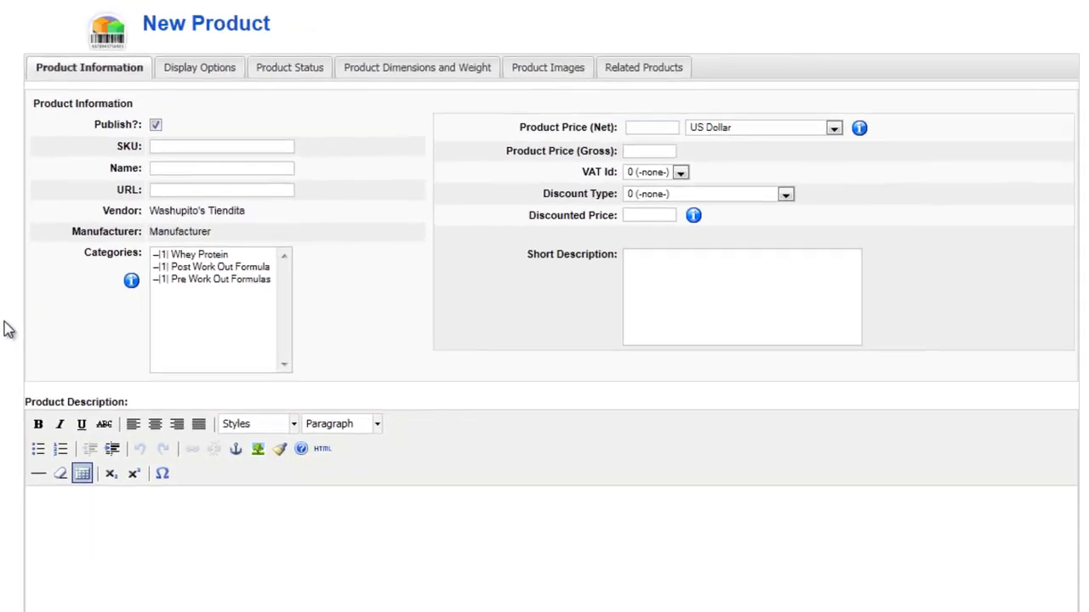
{"action": "left_click_drag", "start_coordinate": [268, 24], "coordinate": [146, 29]}
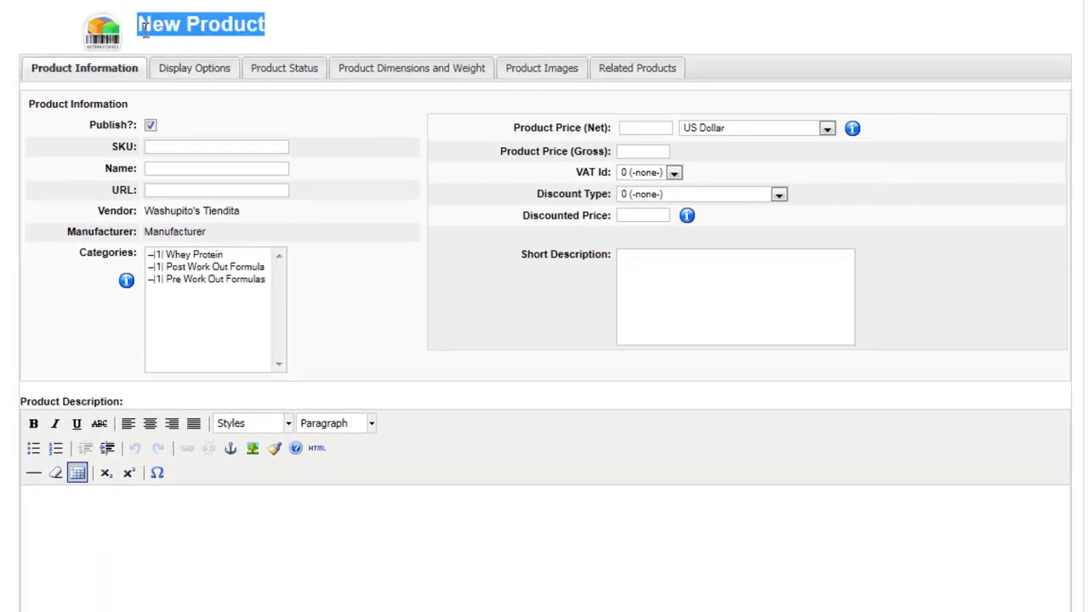
{"action": "left_click", "coordinate": [345, 44]}
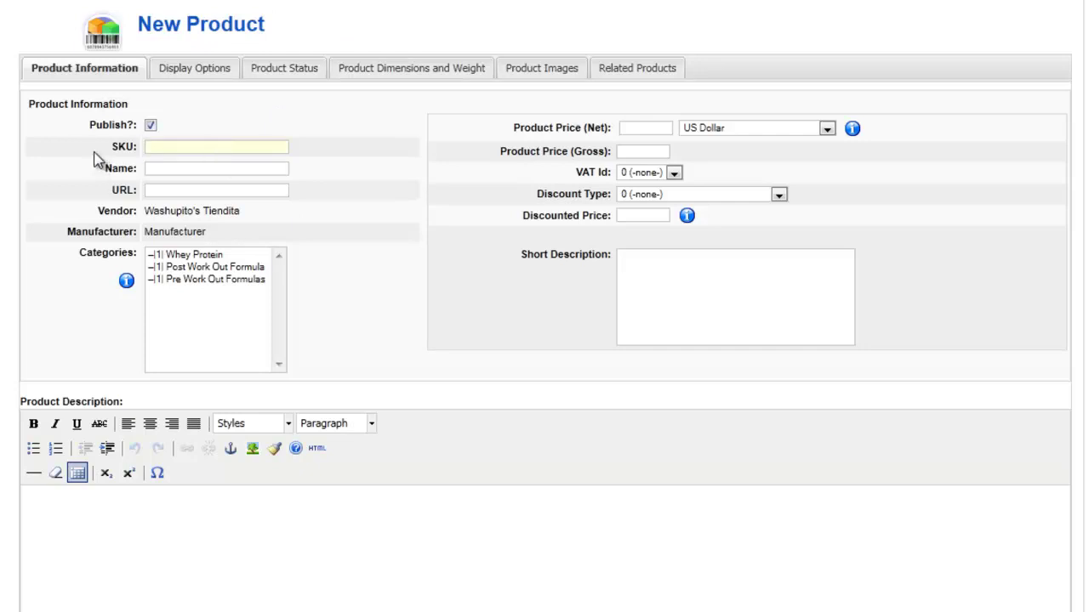
{"action": "type", "text": "125345"}
{"action": "type", "text": "7"}
{"action": "type", "text": "Whey Protei"}
{"action": "type", "text": "n Isolat"}
{"action": "type", "text": "e"}
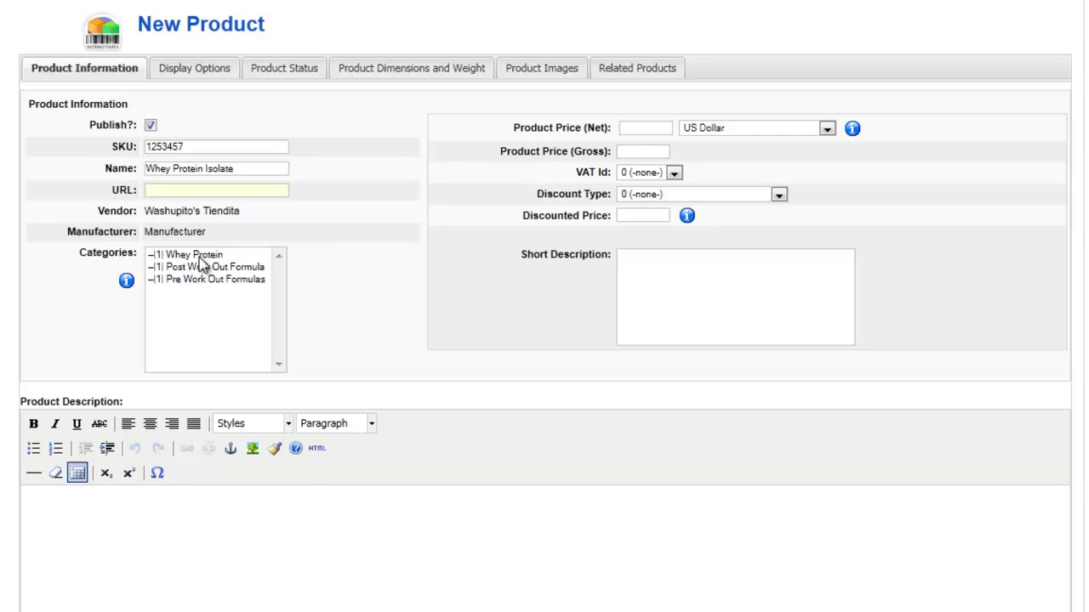
{"action": "left_click", "coordinate": [201, 257]}
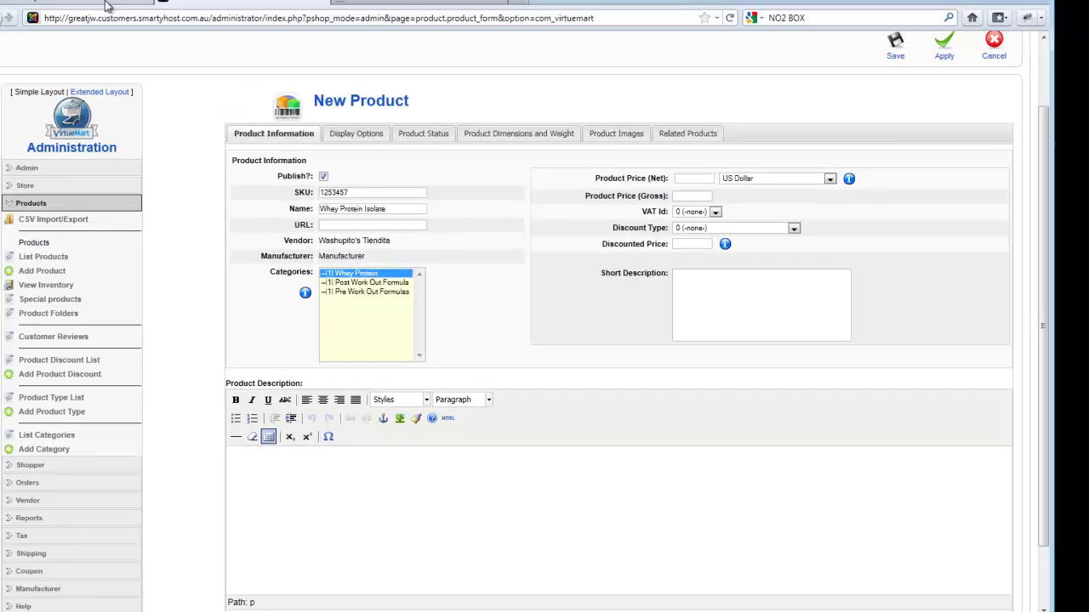
View the storefront's Whey Protein category listing, then return to the New Product form
{"action": "left_click", "coordinate": [175, 31]}
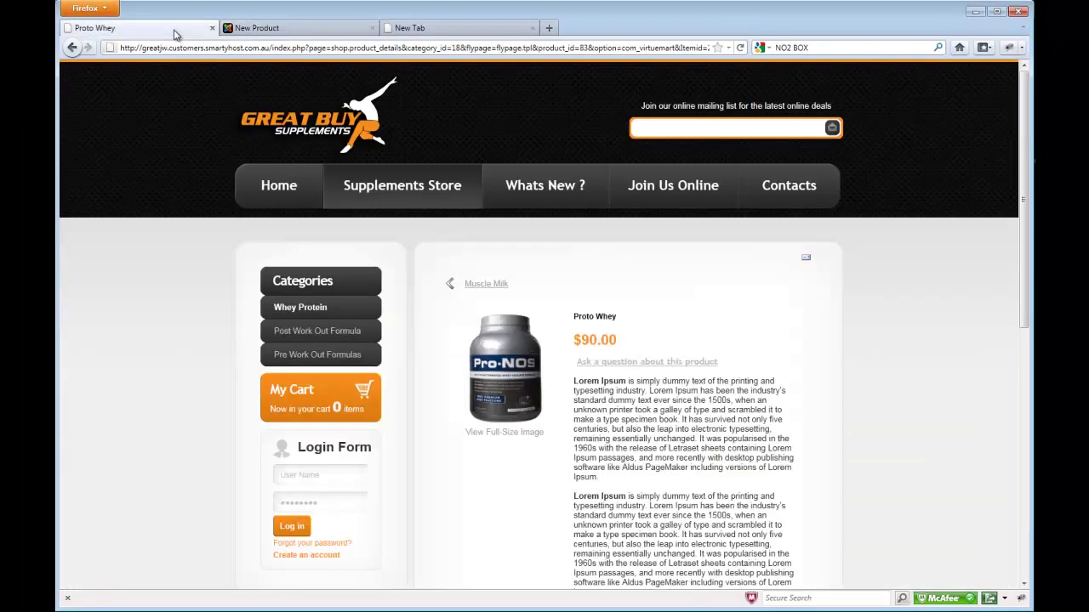
{"action": "left_click", "coordinate": [305, 321]}
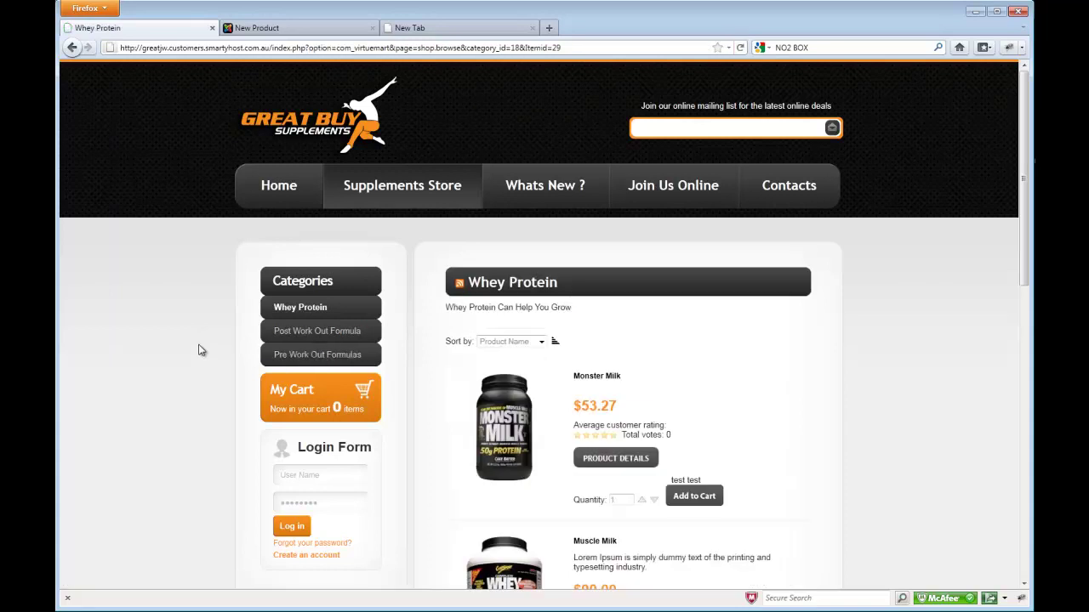
{"action": "left_click", "coordinate": [256, 34]}
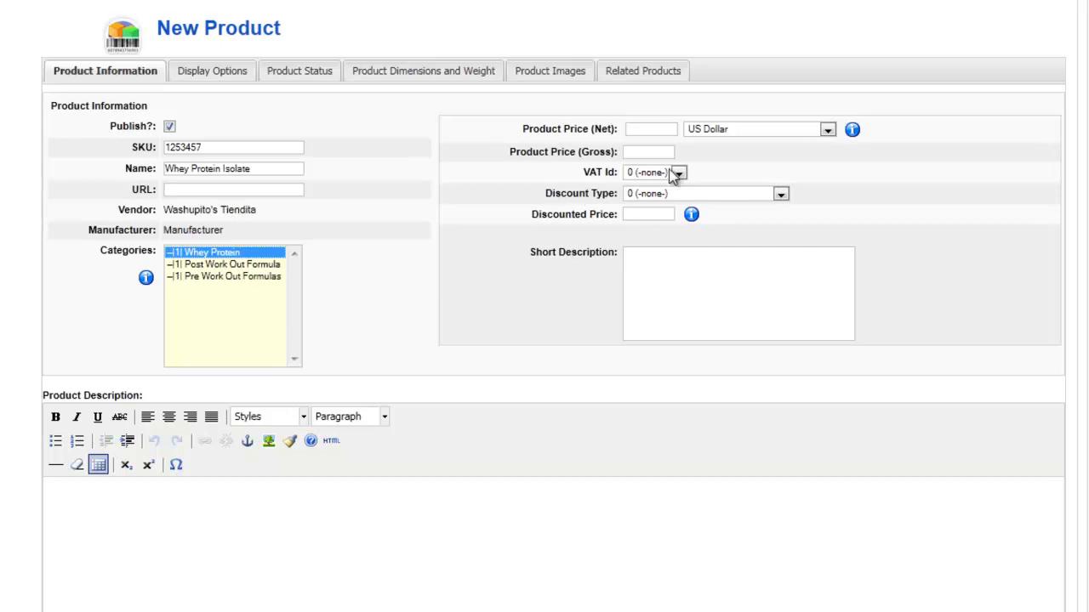
Set net price 120 with VAT rate 2 (9.75%) and no discount, giving 131.7 gross
{"action": "left_click", "coordinate": [649, 129]}
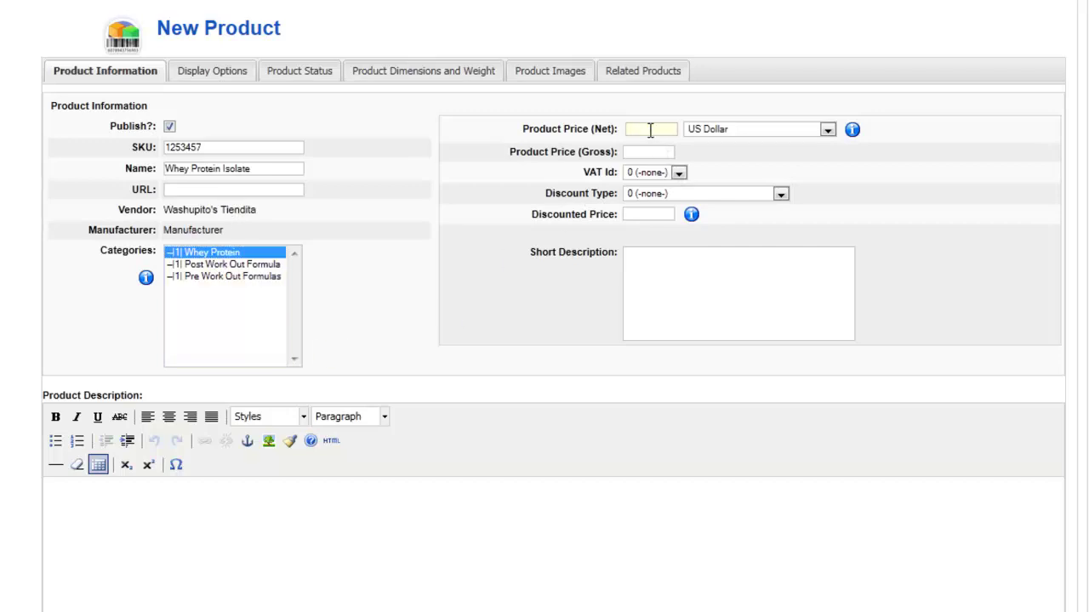
{"action": "type", "text": "120"}
{"action": "left_click", "coordinate": [678, 172]}
{"action": "left_click", "coordinate": [668, 199]}
{"action": "left_click", "coordinate": [744, 196]}
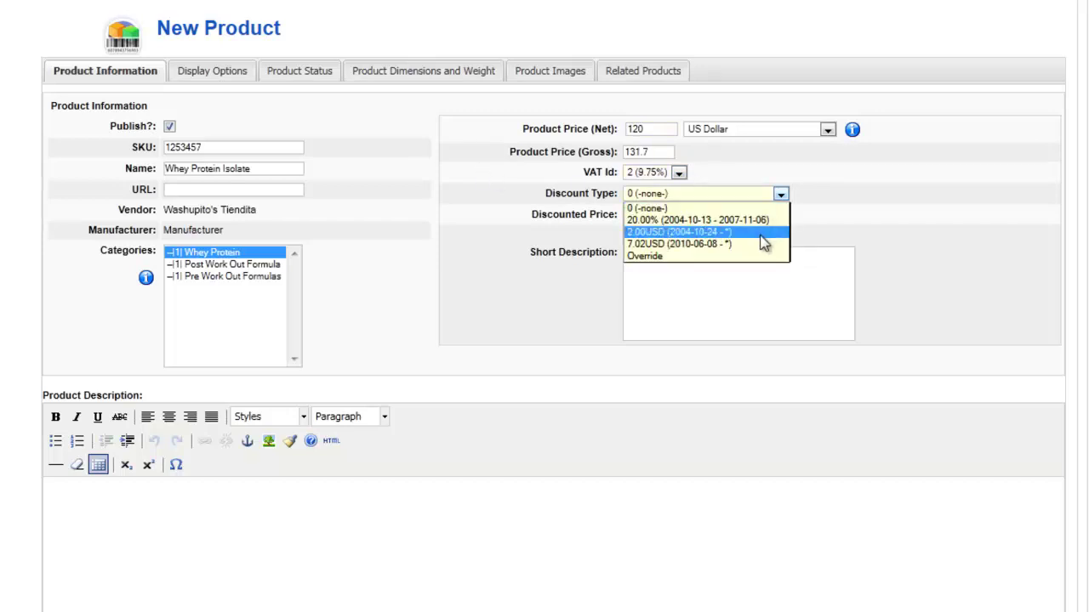
{"action": "left_click", "coordinate": [743, 162]}
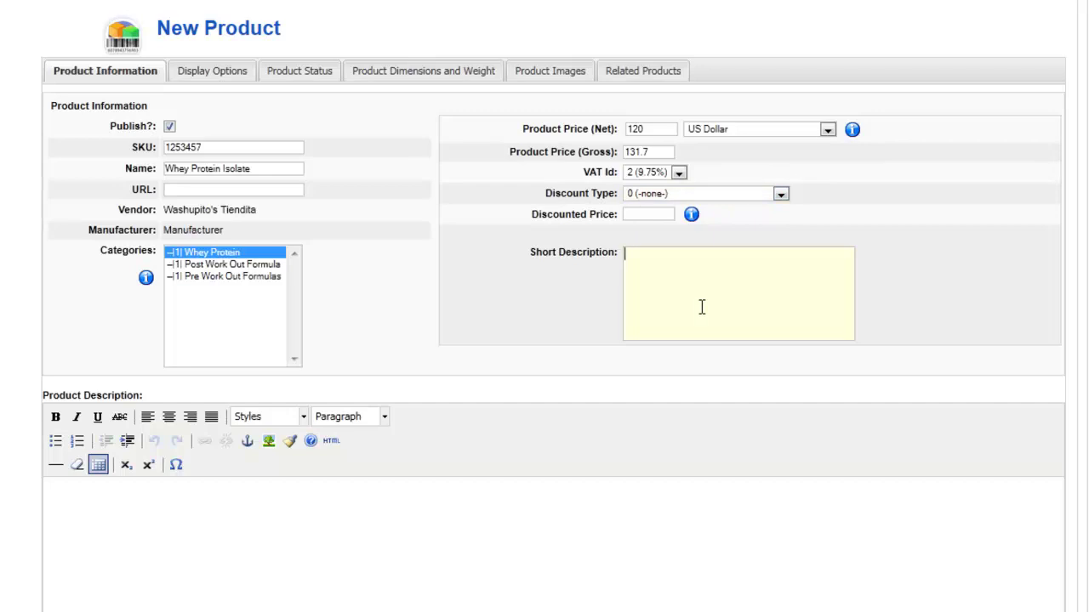
Type the short description 'This is a whey isolate that will be great for you to use.' and copy it
{"action": "type", "text": "This is a"}
{"action": "key", "text": "BackSpace"}
{"action": "type", "text": "a whey isolate that will be gr"}
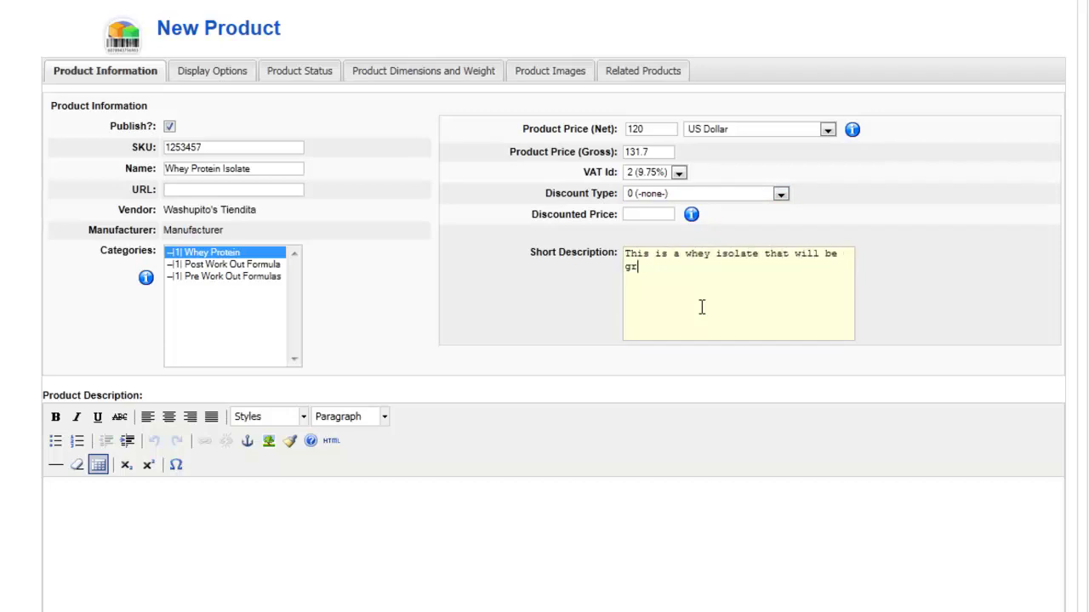
{"action": "type", "text": "eat for you to use."}
{"action": "key", "text": "ctrl+a"}
{"action": "key", "text": "ctrl+c"}
Paste that sentence five times into the Product Description editor
{"action": "left_click", "coordinate": [312, 578]}
{"action": "key", "text": "ctrl+v"}
{"action": "key", "text": "ctrl+v"}
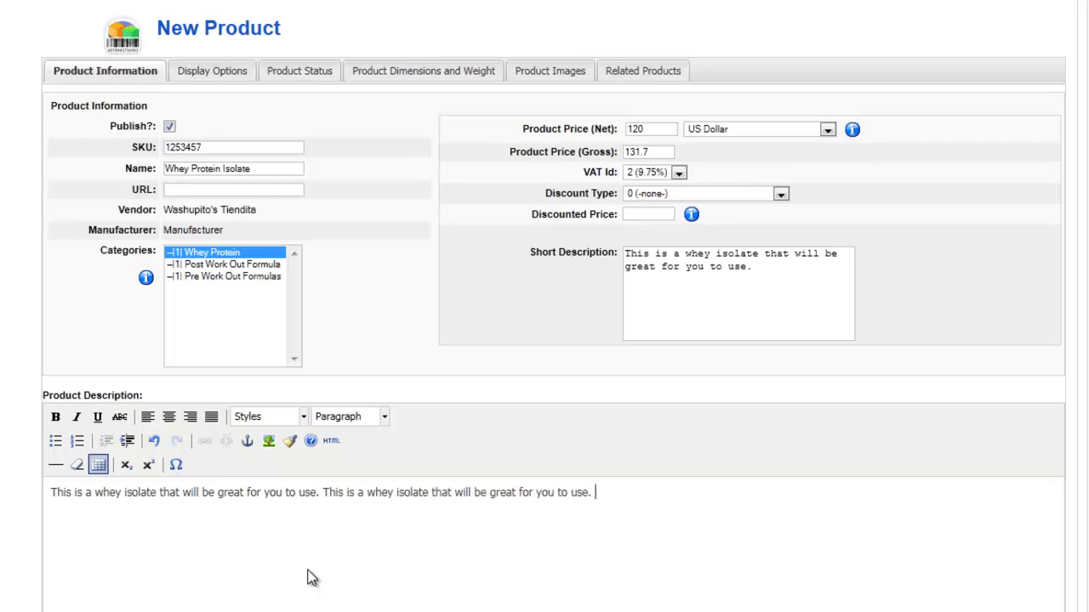
{"action": "key", "text": "ctrl+v"}
{"action": "key", "text": "ctrl+v"}
{"action": "key", "text": "ctrl+v"}
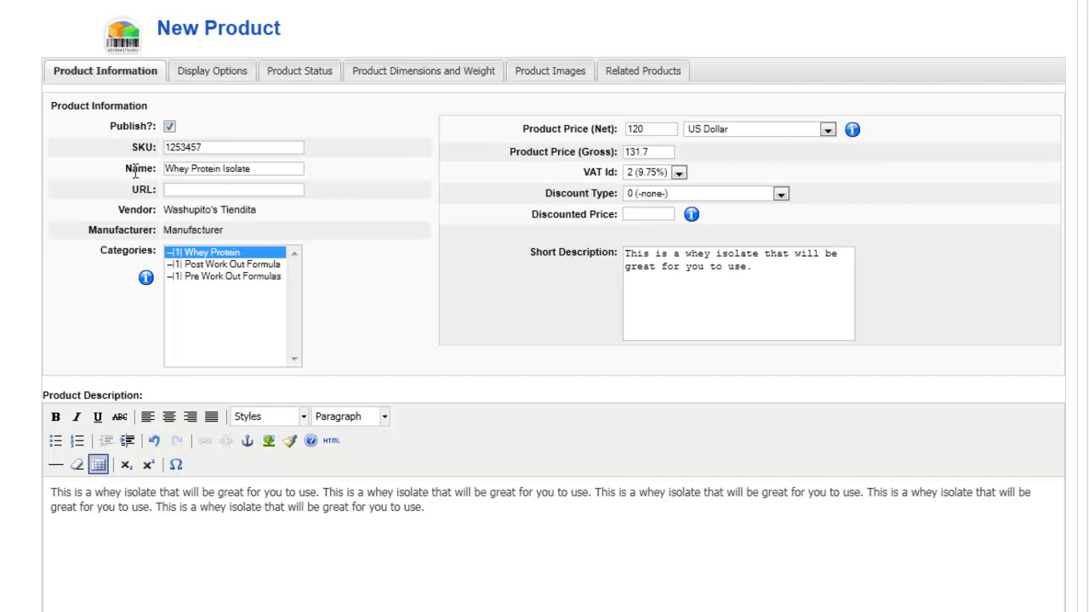
{"action": "mouse_move", "coordinate": [131, 147]}
{"action": "left_mouse_down"}
{"action": "mouse_move", "coordinate": [156, 144]}
{"action": "mouse_move", "coordinate": [132, 147]}
{"action": "mouse_move", "coordinate": [157, 151]}
{"action": "mouse_move", "coordinate": [146, 154]}
{"action": "left_mouse_up"}
{"action": "left_click_drag", "start_coordinate": [219, 147], "coordinate": [115, 144]}
Go through Display Options to the Product Status tab
{"action": "left_click", "coordinate": [211, 73]}
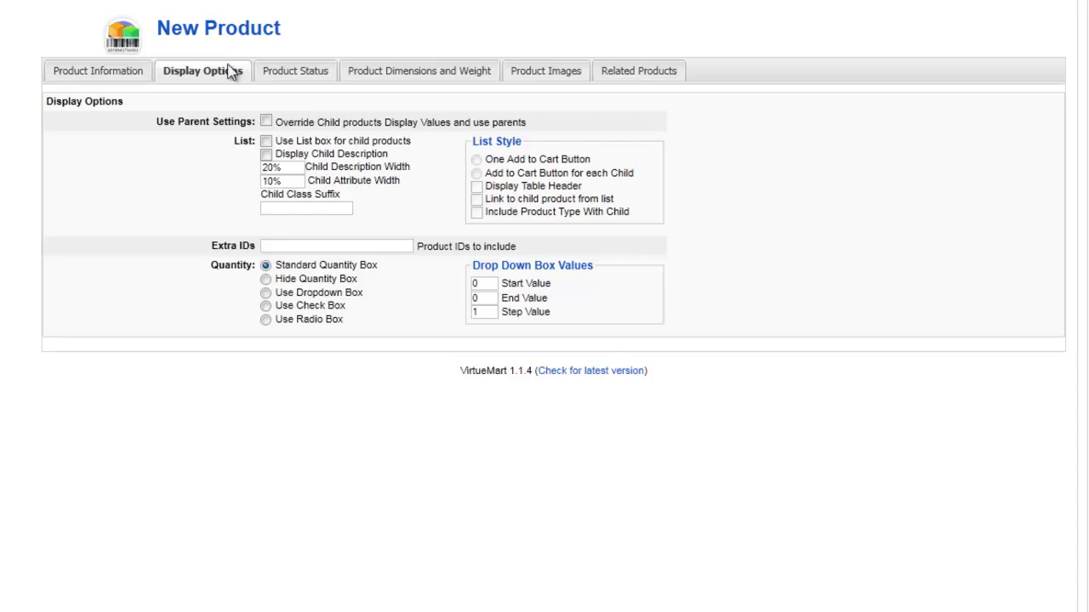
{"action": "left_click", "coordinate": [302, 73]}
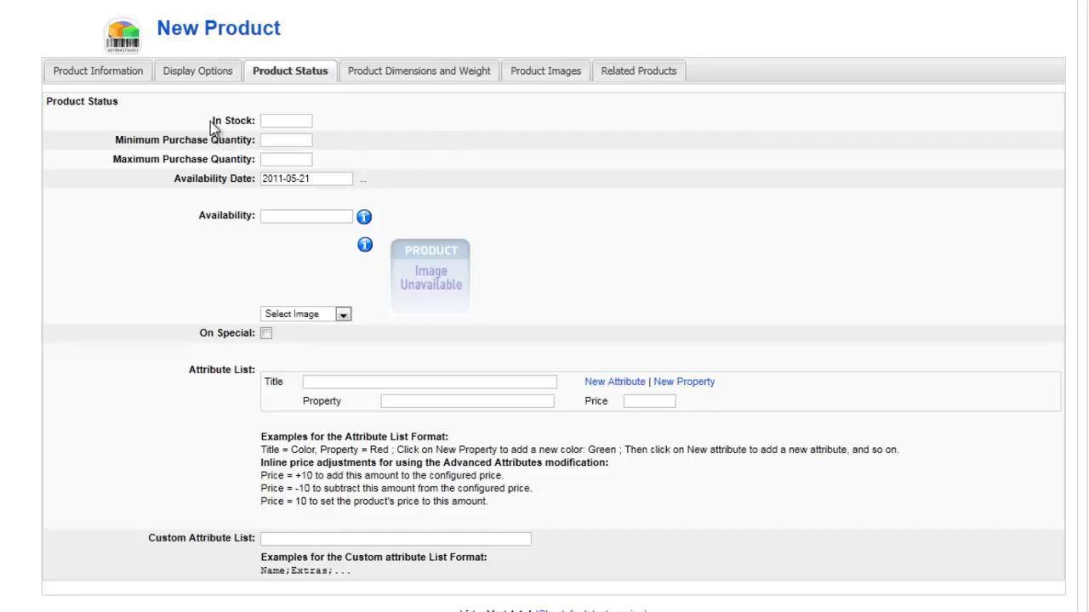
Enter 10 units in stock, minimum purchase quantity 1 and maximum purchase quantity 10
{"action": "left_click", "coordinate": [274, 121]}
{"action": "type", "text": "10"}
{"action": "left_click", "coordinate": [291, 140]}
{"action": "type", "text": "1"}
{"action": "left_click", "coordinate": [292, 155]}
{"action": "type", "text": "10"}
{"action": "left_click", "coordinate": [438, 200]}
{"action": "left_click_drag", "start_coordinate": [174, 183], "coordinate": [262, 182]}
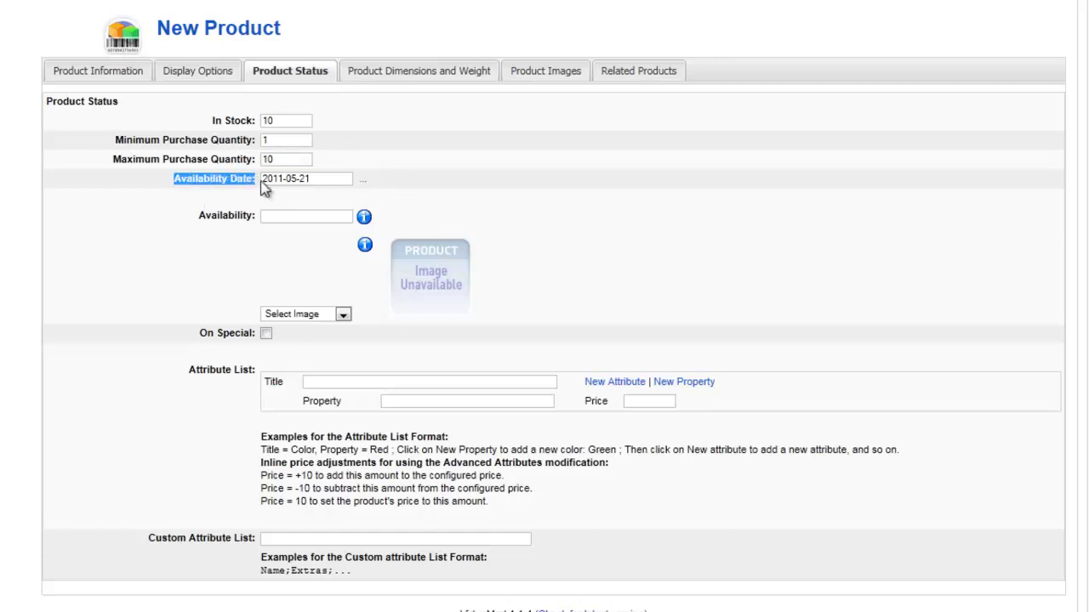
{"action": "left_click", "coordinate": [449, 192]}
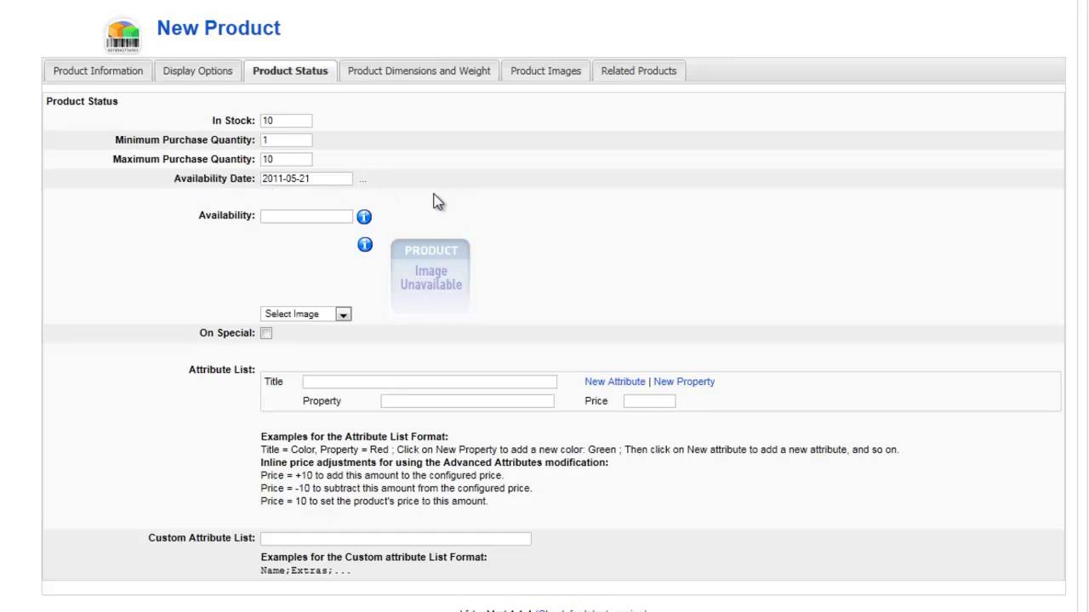
Keep the availability date at 2011-05-21 using the date picker
{"action": "left_click", "coordinate": [363, 180]}
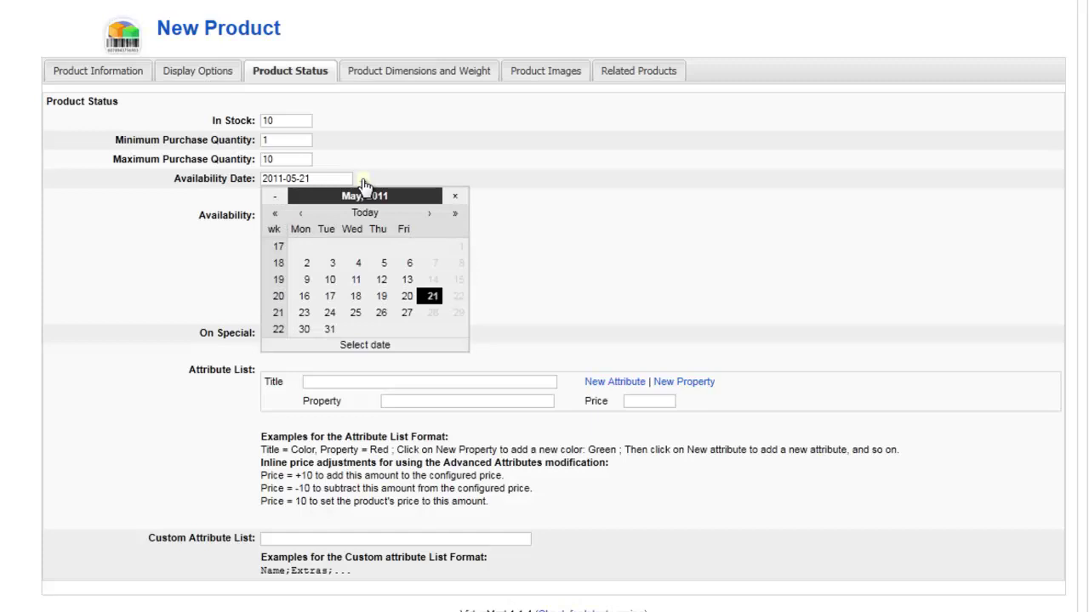
{"action": "left_click", "coordinate": [438, 175]}
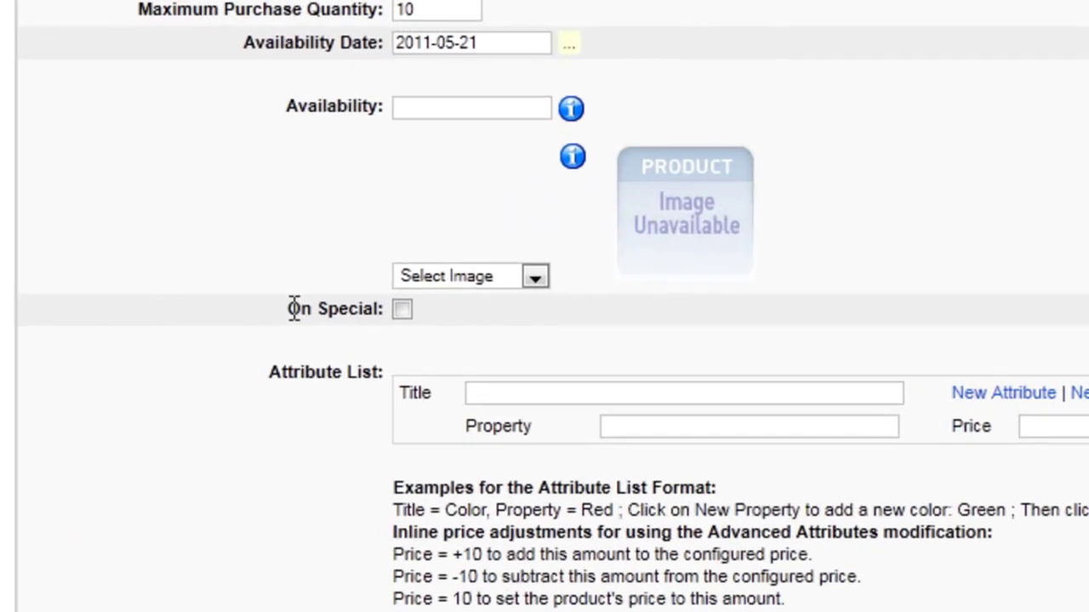
{"action": "left_click_drag", "start_coordinate": [295, 308], "coordinate": [386, 305]}
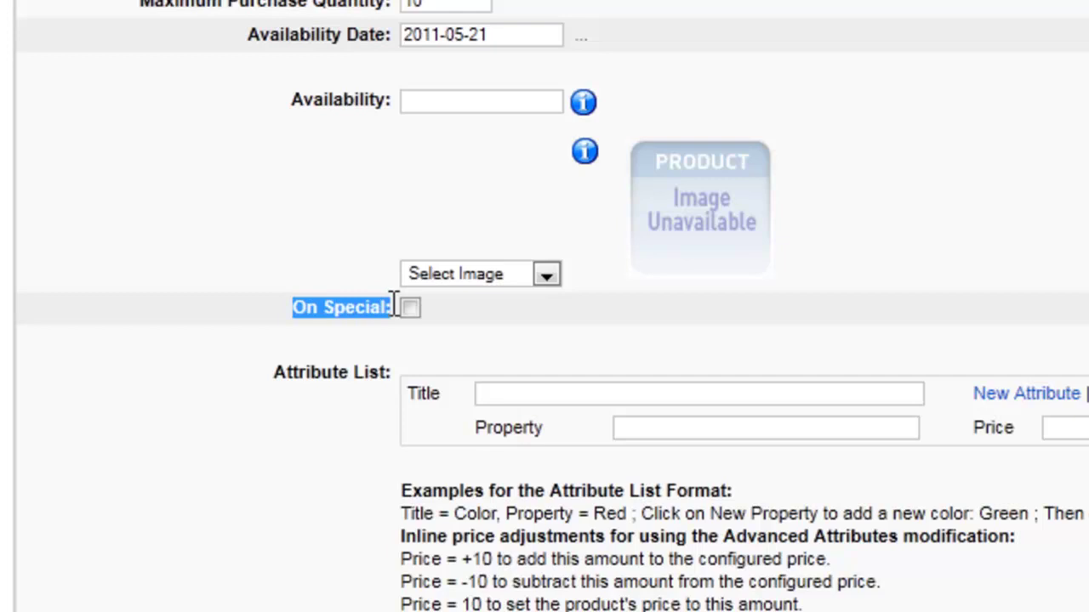
{"action": "left_click", "coordinate": [438, 318]}
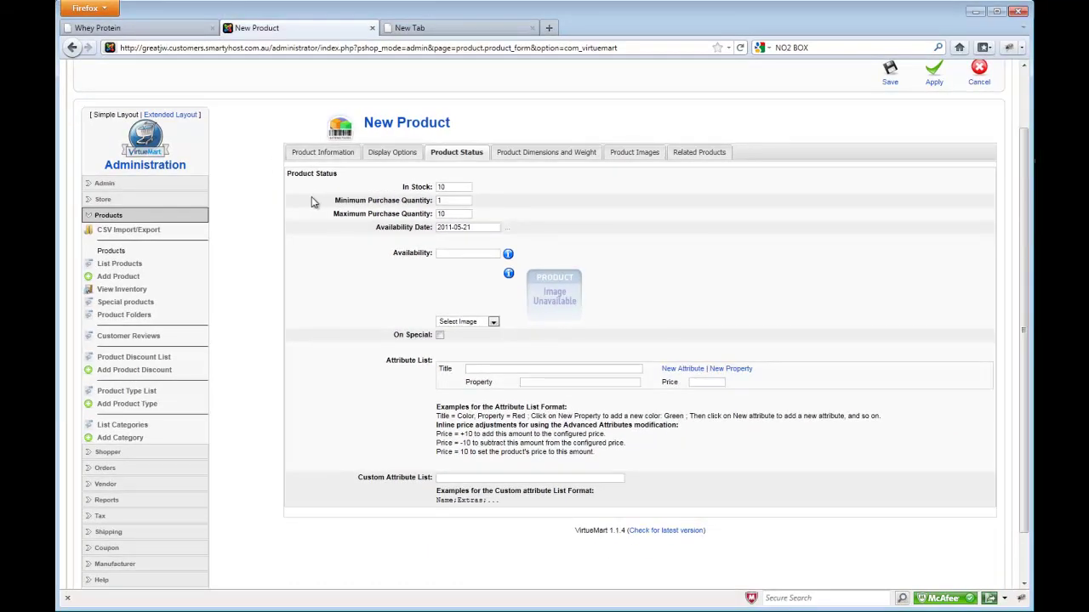
Check the storefront home page, then mark the new product as on special
{"action": "left_click", "coordinate": [181, 36]}
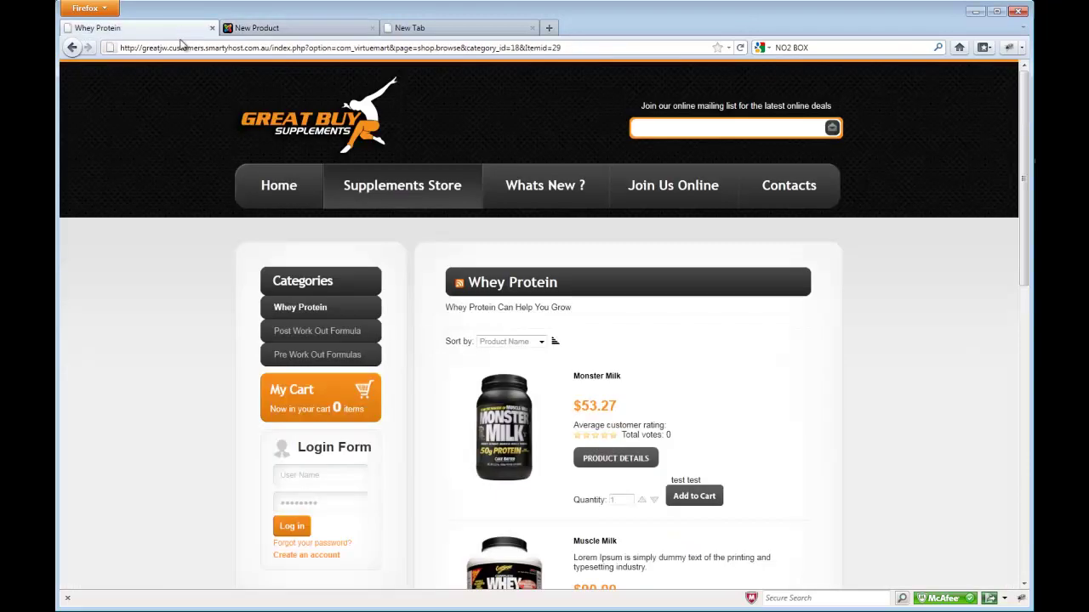
{"action": "left_click", "coordinate": [289, 203]}
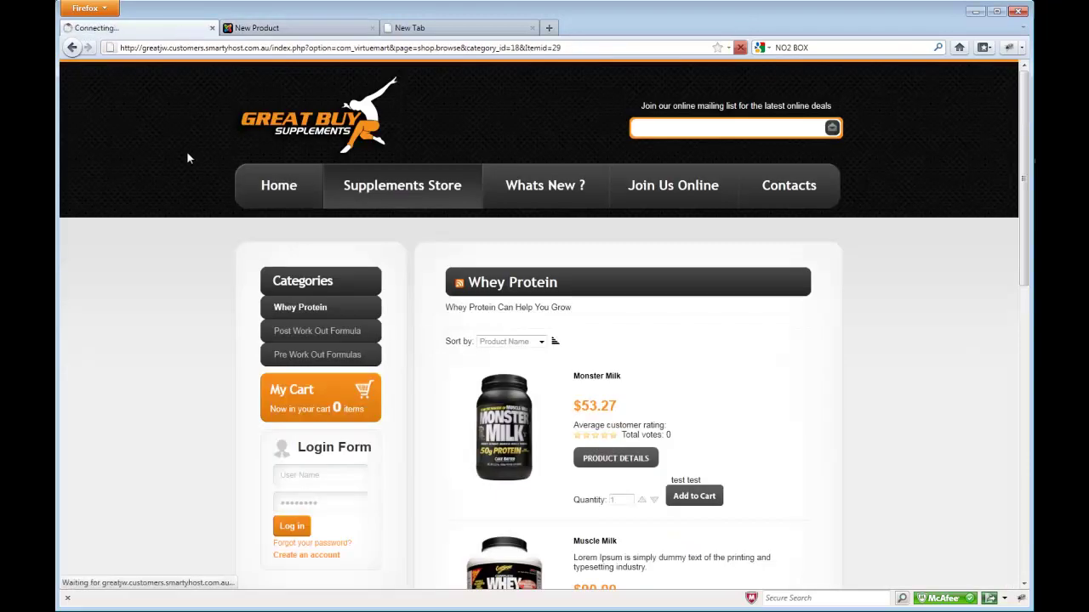
{"action": "scroll", "coordinate": [188, 158], "scroll_direction": "down", "scroll_amount": 5}
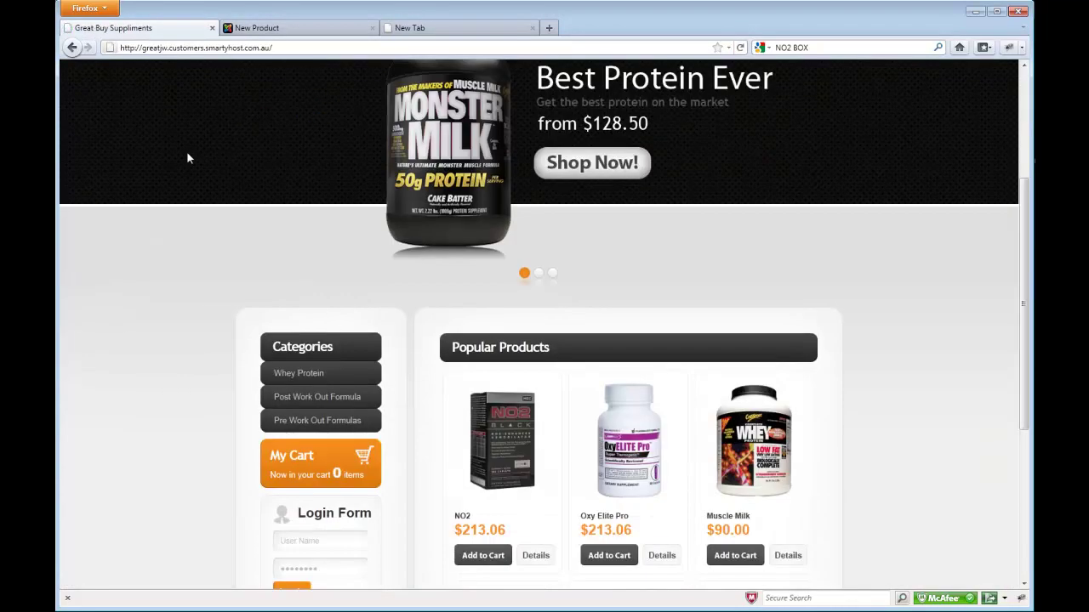
{"action": "left_click_drag", "start_coordinate": [552, 204], "coordinate": [451, 202]}
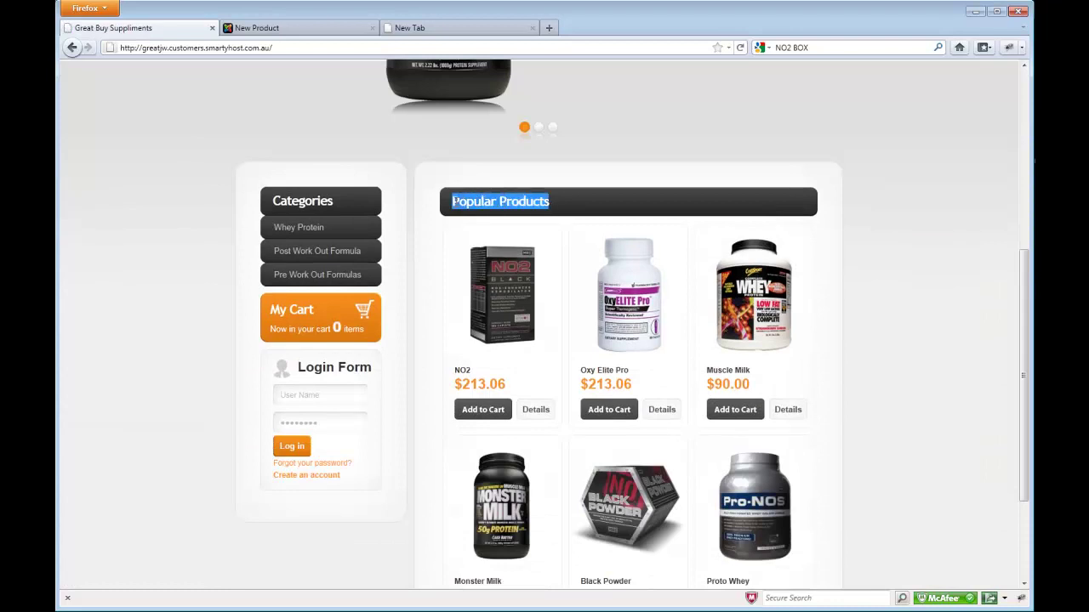
{"action": "left_click", "coordinate": [278, 30]}
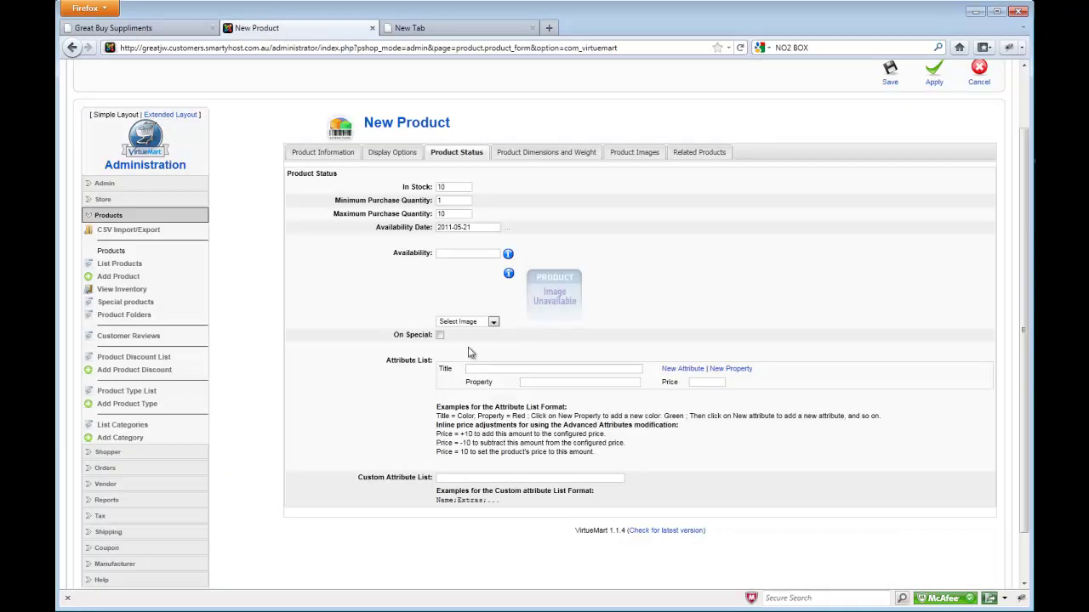
{"action": "left_click", "coordinate": [440, 336]}
Review the storefront's Popular Products listing of NO2, Oxy Elite Pro and Muscle Milk
{"action": "left_click", "coordinate": [179, 28]}
{"action": "scroll", "coordinate": [630, 357], "scroll_direction": "down", "scroll_amount": 2}
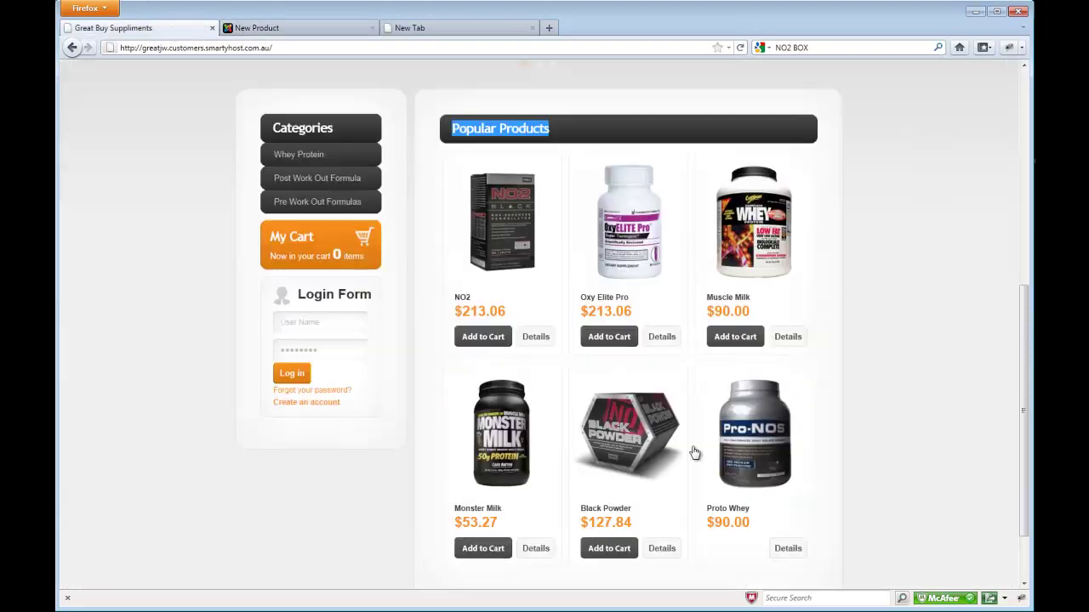
{"action": "left_click_drag", "start_coordinate": [612, 136], "coordinate": [450, 132]}
{"action": "scroll", "coordinate": [877, 369], "scroll_direction": "up", "scroll_amount": 3}
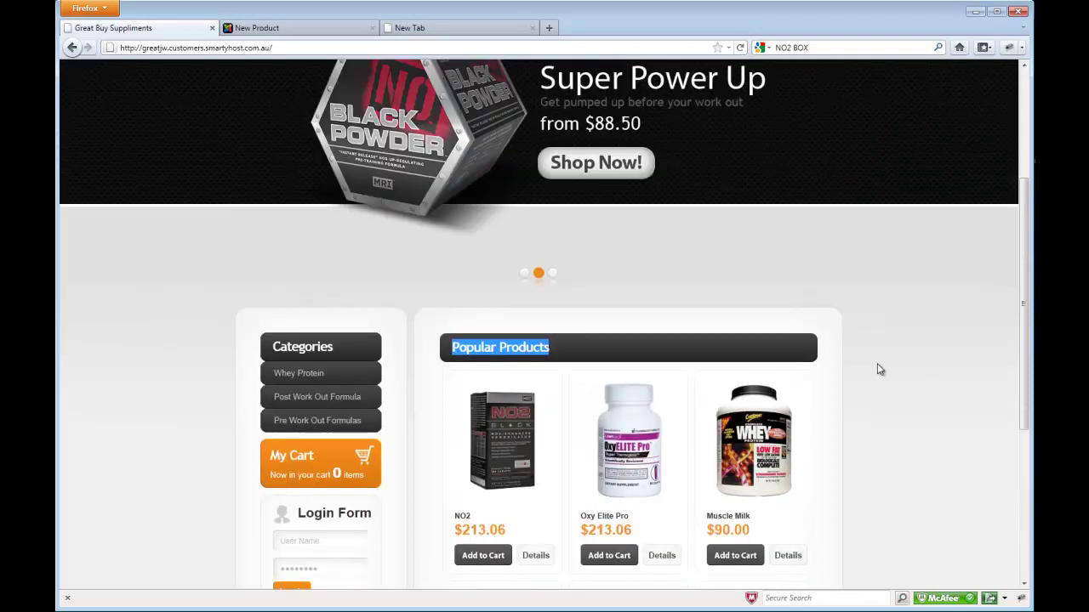
{"action": "scroll", "coordinate": [870, 367], "scroll_direction": "down", "scroll_amount": 2}
{"action": "scroll", "coordinate": [872, 367], "scroll_direction": "up", "scroll_amount": 2}
{"action": "scroll", "coordinate": [851, 366], "scroll_direction": "up", "scroll_amount": 2}
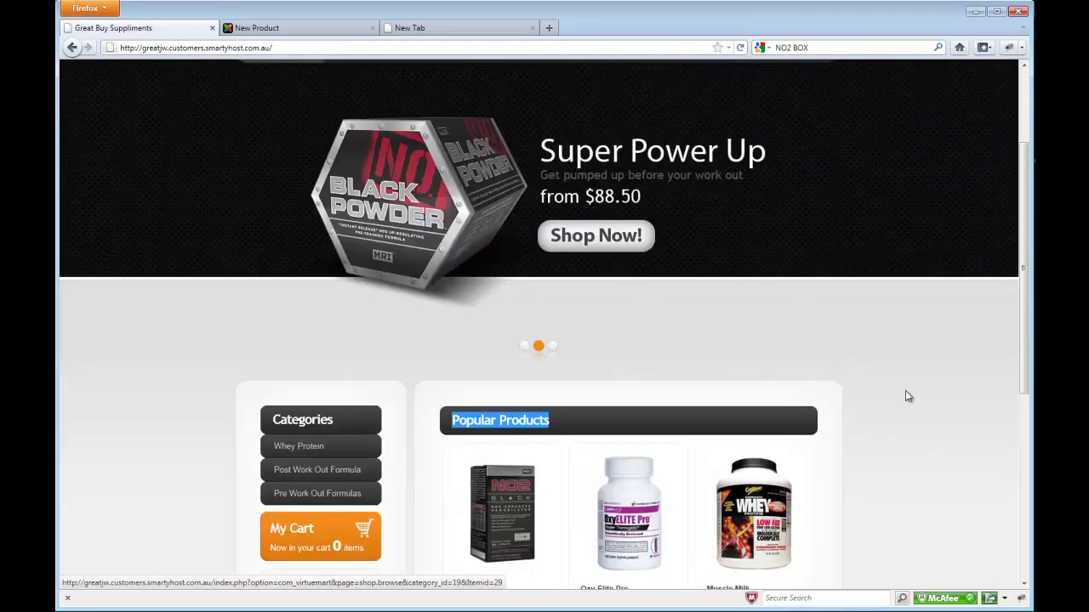
{"action": "scroll", "coordinate": [910, 393], "scroll_direction": "down", "scroll_amount": 4}
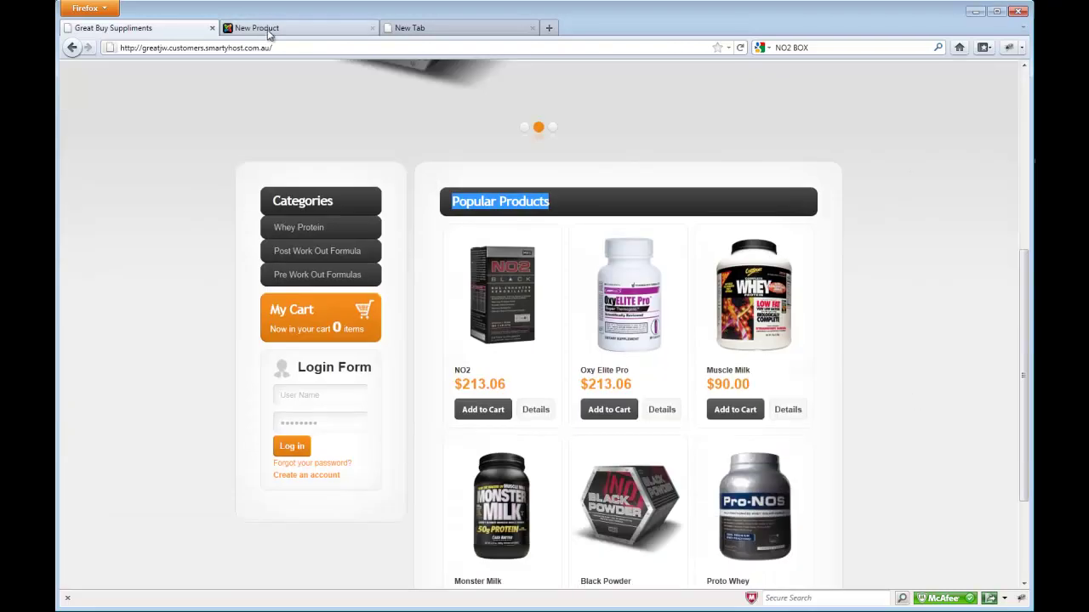
{"action": "left_click", "coordinate": [268, 33]}
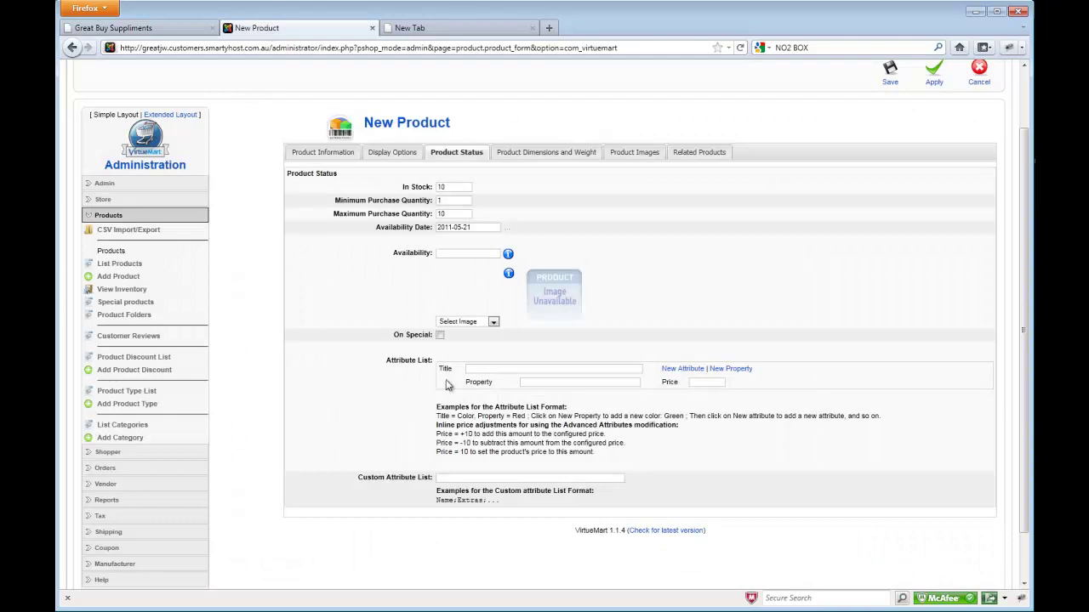
Toggle the product's On Special setting and point out the Attribute List section
{"action": "left_click", "coordinate": [440, 336]}
{"action": "left_click_drag", "start_coordinate": [434, 363], "coordinate": [387, 366]}
{"action": "left_click", "coordinate": [435, 364]}
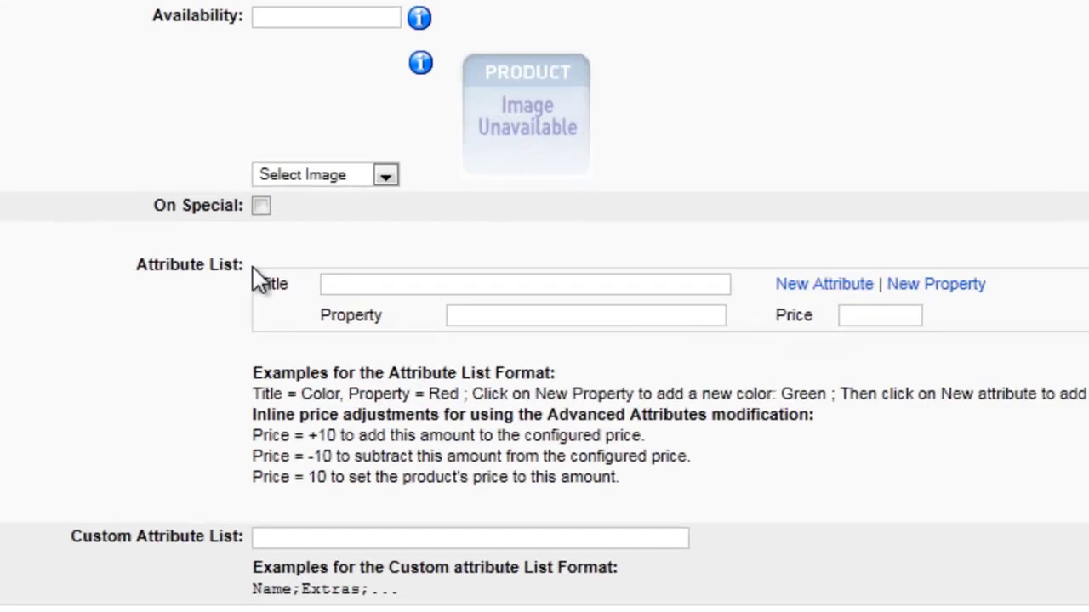
{"action": "left_click_drag", "start_coordinate": [253, 268], "coordinate": [139, 272]}
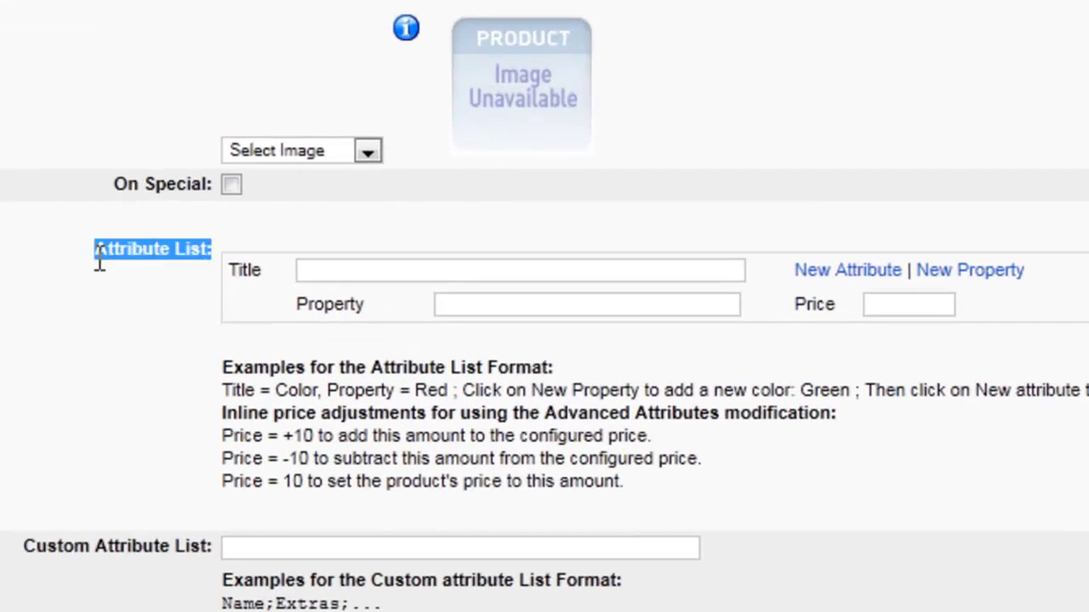
{"action": "left_click", "coordinate": [278, 267]}
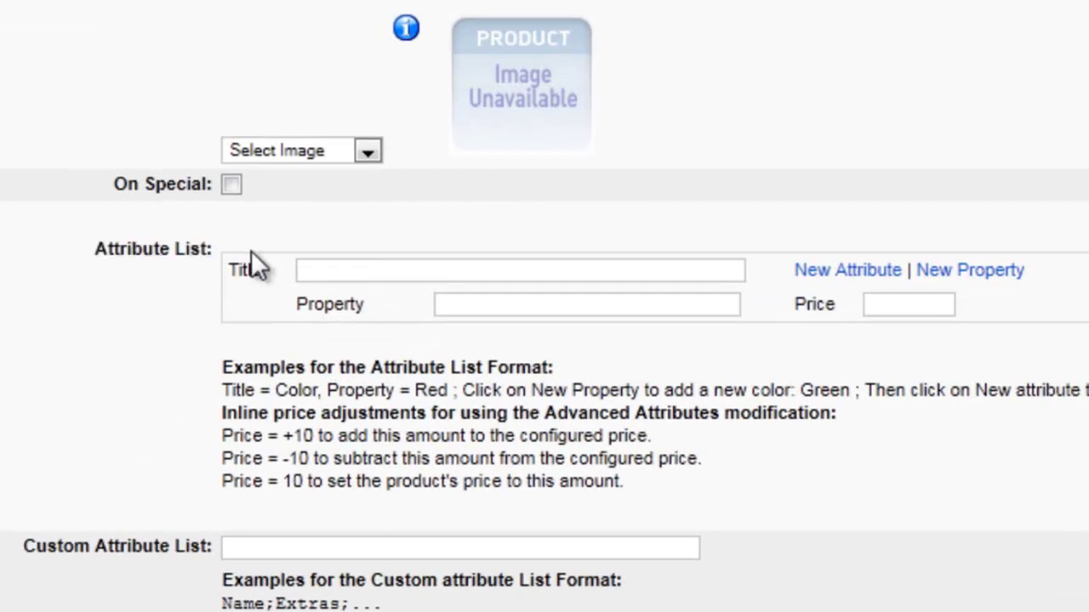
Title the attribute 'Product Size' and enter '10 KG' as its first property
{"action": "left_click", "coordinate": [326, 271]}
{"action": "type", "text": "W"}
{"action": "key", "text": "BackSpace"}
{"action": "type", "text": "Product "}
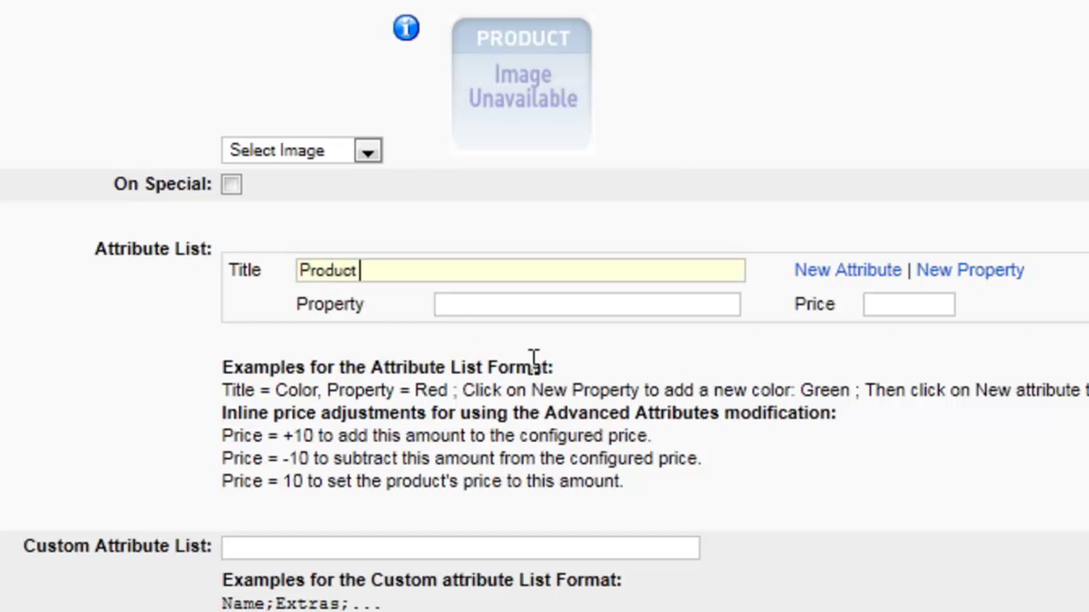
{"action": "type", "text": "Size"}
{"action": "left_click", "coordinate": [646, 303]}
{"action": "type", "text": "10 KG"}
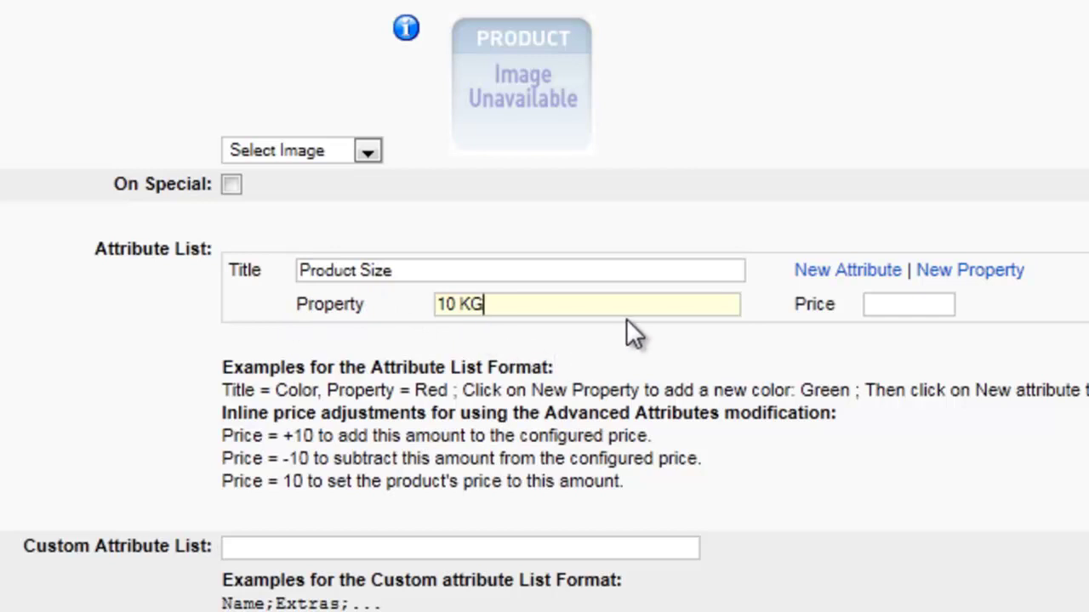
Enter a +50 price adjustment beside the 10 KG property
{"action": "left_click", "coordinate": [895, 306]}
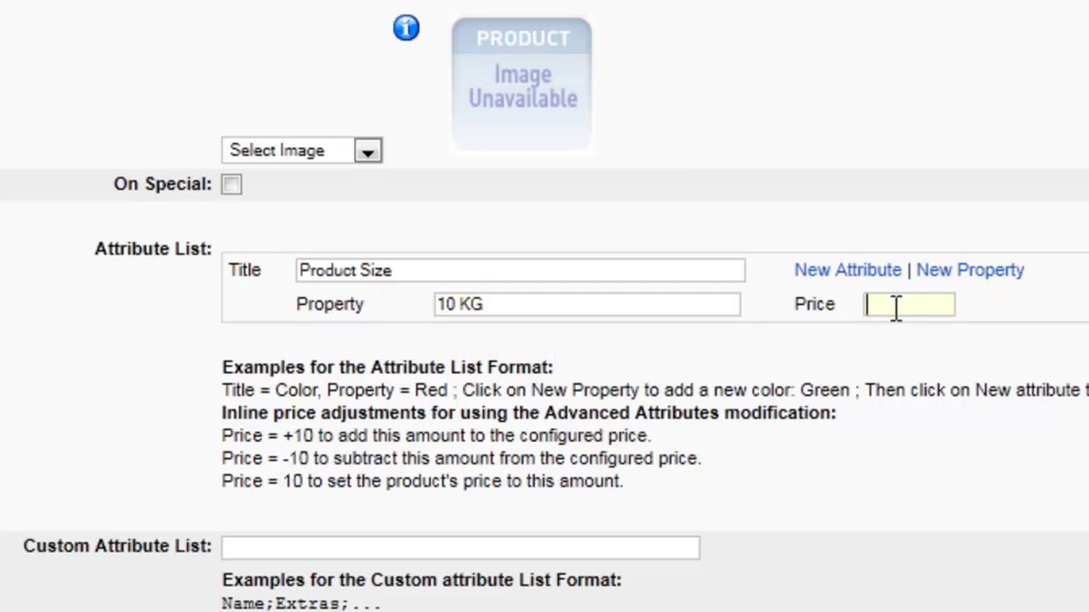
{"action": "type", "text": "+50"}
{"action": "left_click_drag", "start_coordinate": [917, 307], "coordinate": [802, 297]}
{"action": "left_click", "coordinate": [919, 304]}
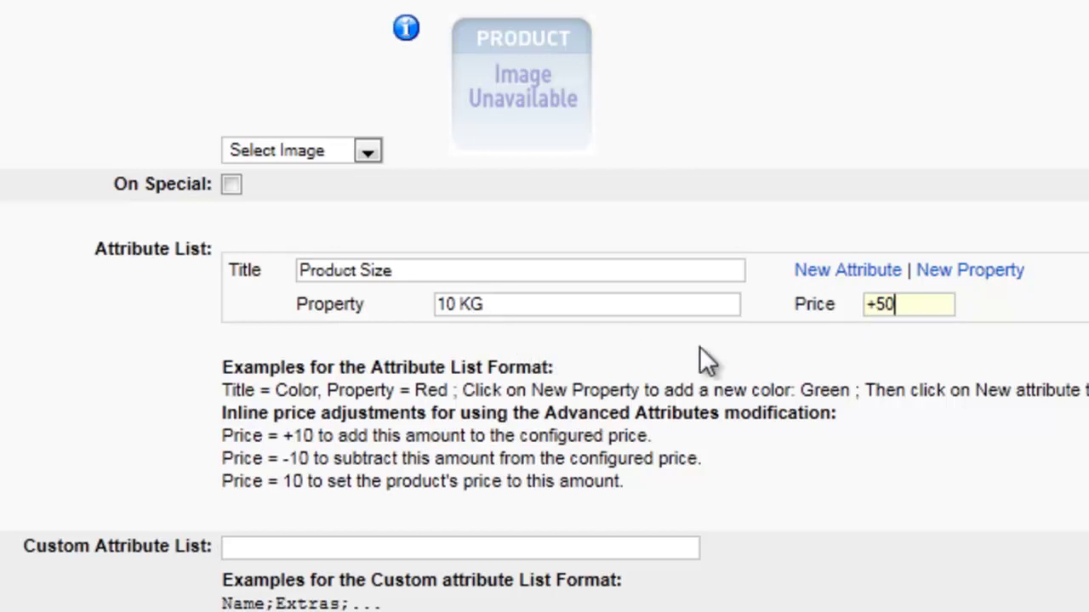
{"action": "left_click_drag", "start_coordinate": [910, 306], "coordinate": [843, 304]}
{"action": "left_click", "coordinate": [906, 304]}
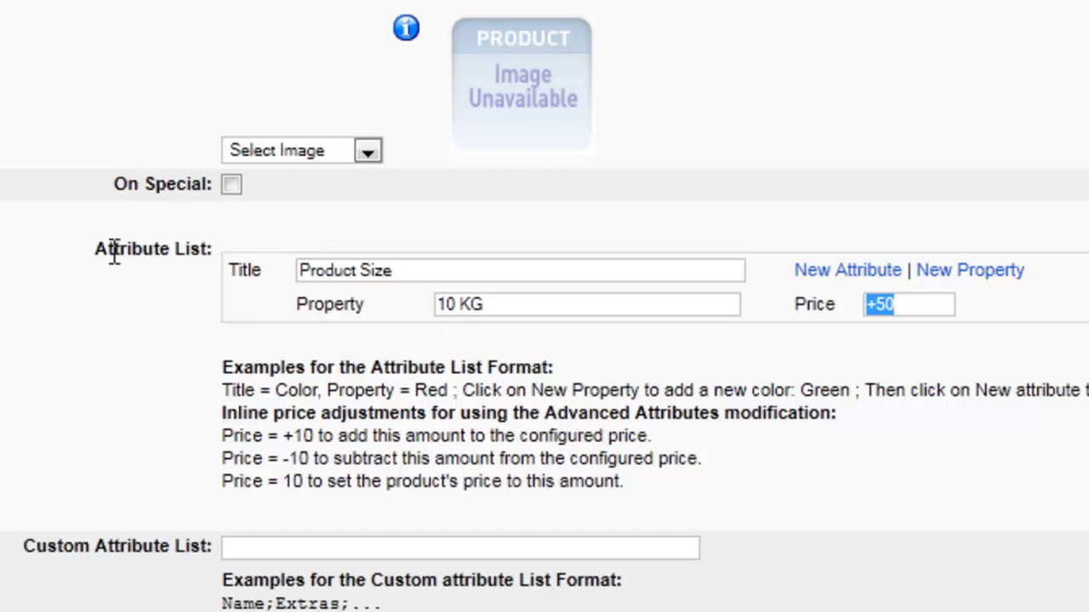
{"action": "left_click_drag", "start_coordinate": [95, 249], "coordinate": [218, 253]}
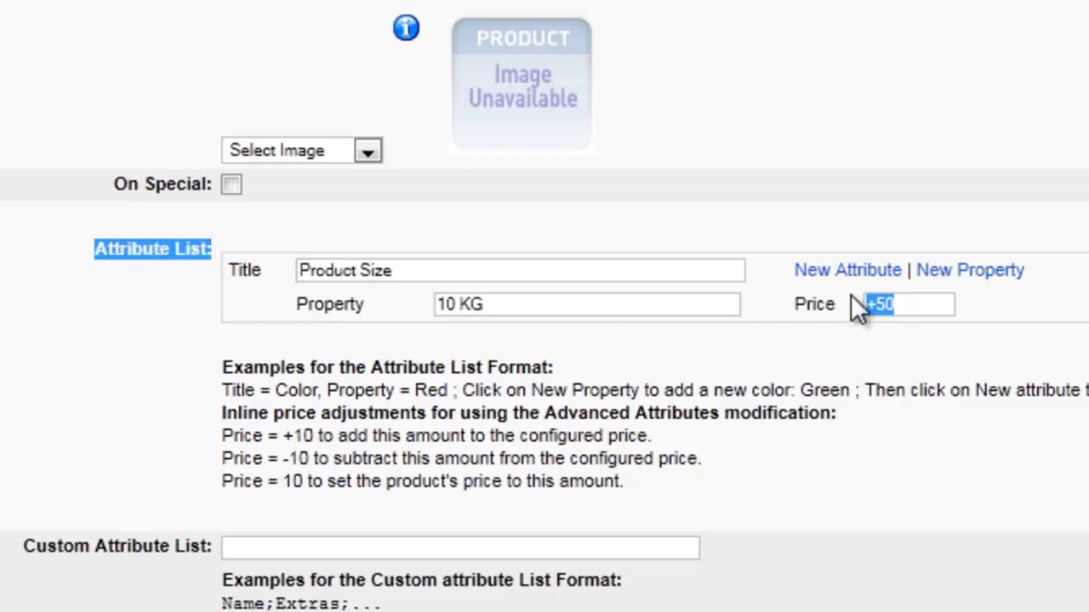
Add two more property rows under the Product Size attribute
{"action": "left_click", "coordinate": [854, 271]}
{"action": "left_click", "coordinate": [855, 271]}
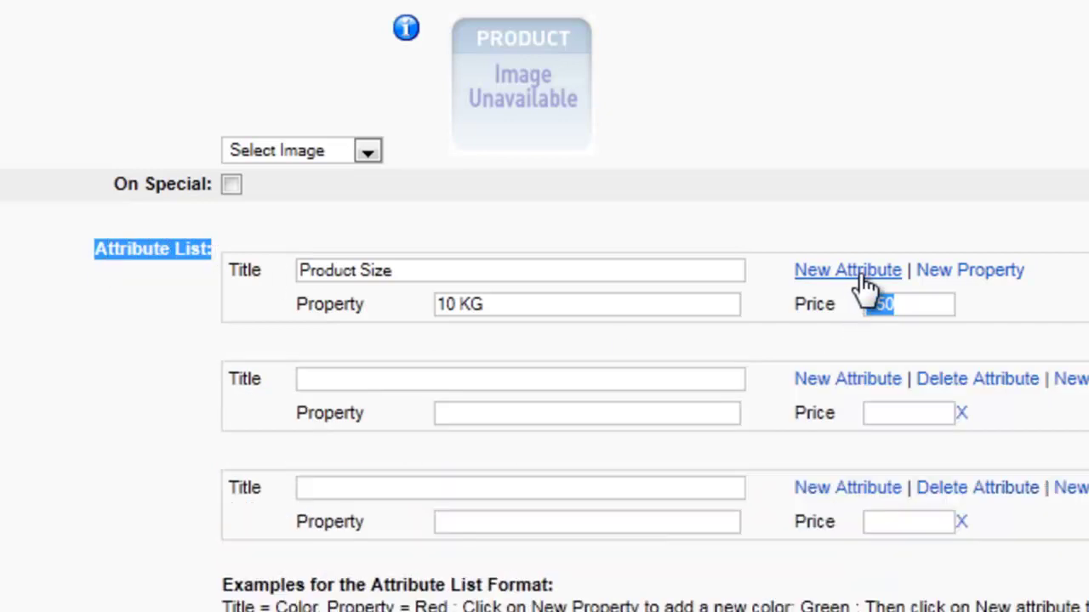
{"action": "left_click", "coordinate": [961, 412]}
{"action": "left_click", "coordinate": [961, 484]}
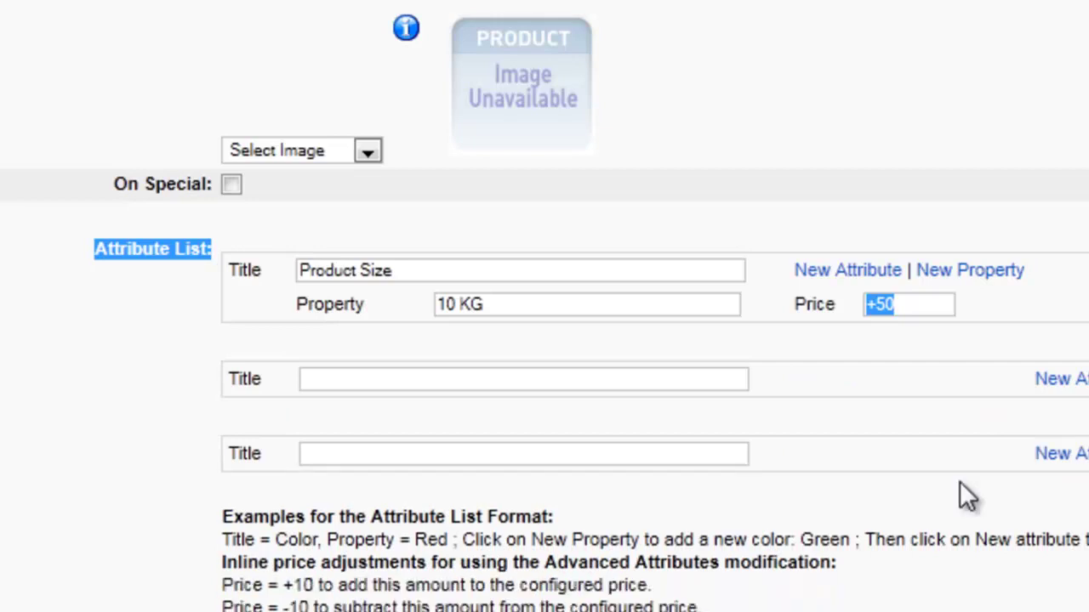
{"action": "left_click", "coordinate": [959, 274]}
{"action": "left_click", "coordinate": [961, 285]}
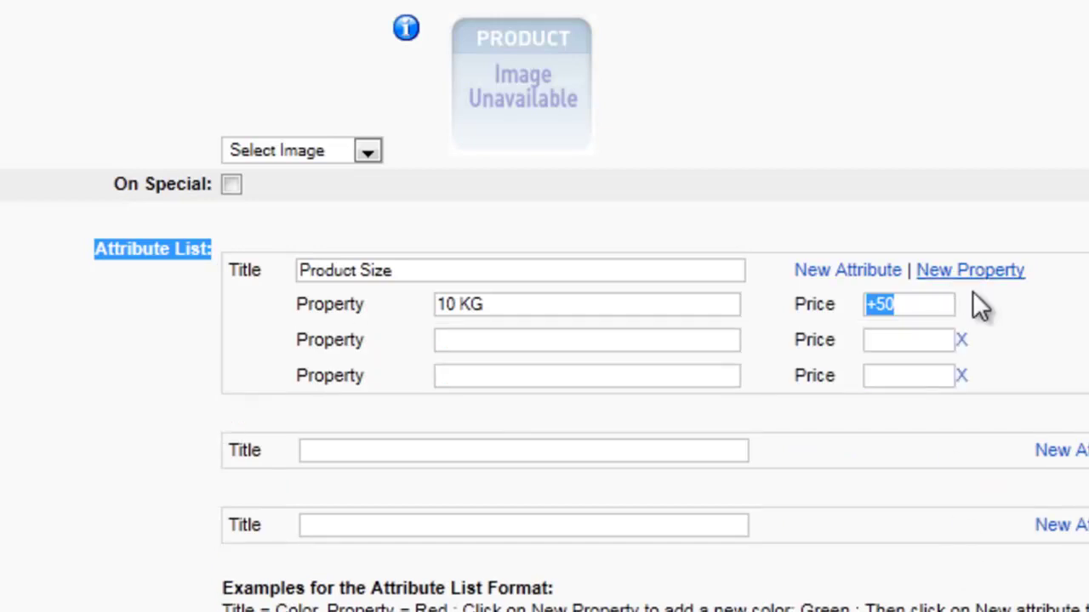
Fill the new rows with '20 KG' and '30 KG' by copying and editing 10 KG
{"action": "left_click_drag", "start_coordinate": [528, 308], "coordinate": [425, 374]}
{"action": "key", "text": "ctrl+c"}
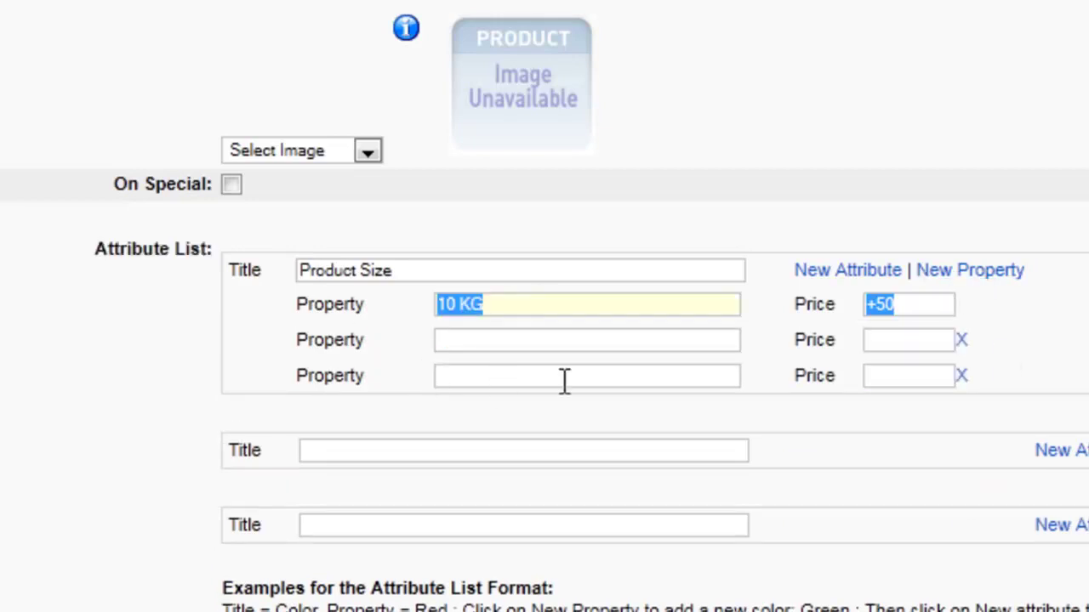
{"action": "left_click", "coordinate": [533, 342]}
{"action": "key", "text": "ctrl+v"}
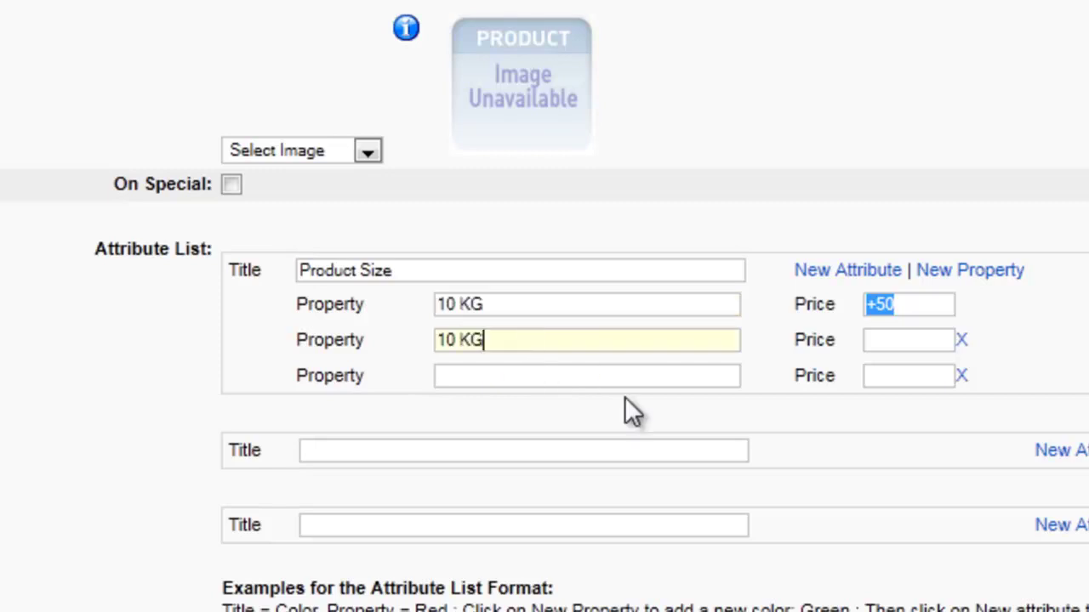
{"action": "left_click", "coordinate": [492, 376]}
{"action": "key", "text": "ctrl+v"}
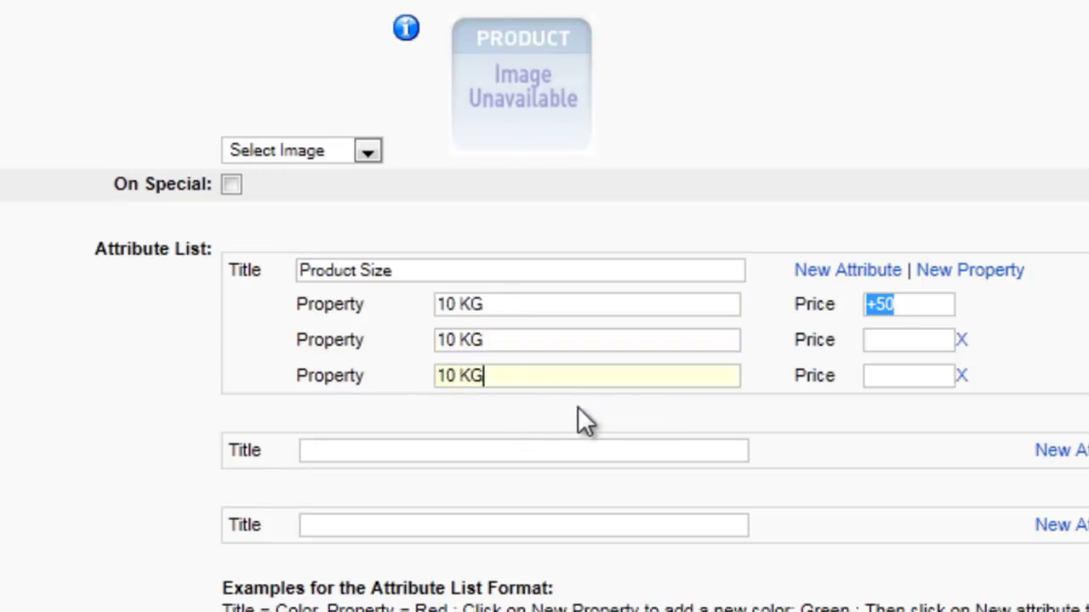
{"action": "left_click_drag", "start_coordinate": [446, 339], "coordinate": [414, 345]}
{"action": "type", "text": "2"}
{"action": "left_click", "coordinate": [442, 377]}
{"action": "left_click_drag", "start_coordinate": [454, 384], "coordinate": [433, 377]}
{"action": "type", "text": "3"}
Give 20 KG a +70 and 30 KG a +90 price adjustment
{"action": "left_click", "coordinate": [911, 345]}
{"action": "type", "text": "+70"}
{"action": "left_click_drag", "start_coordinate": [911, 344], "coordinate": [863, 340]}
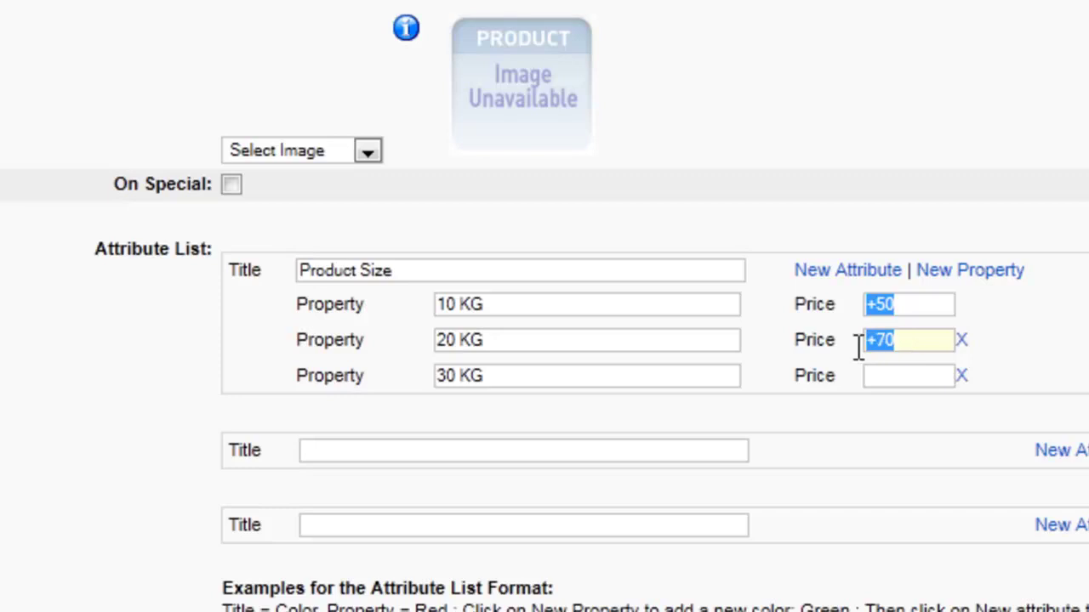
{"action": "left_click", "coordinate": [905, 378]}
{"action": "type", "text": "+90"}
{"action": "left_click_drag", "start_coordinate": [870, 343], "coordinate": [847, 344]}
{"action": "left_click", "coordinate": [925, 343]}
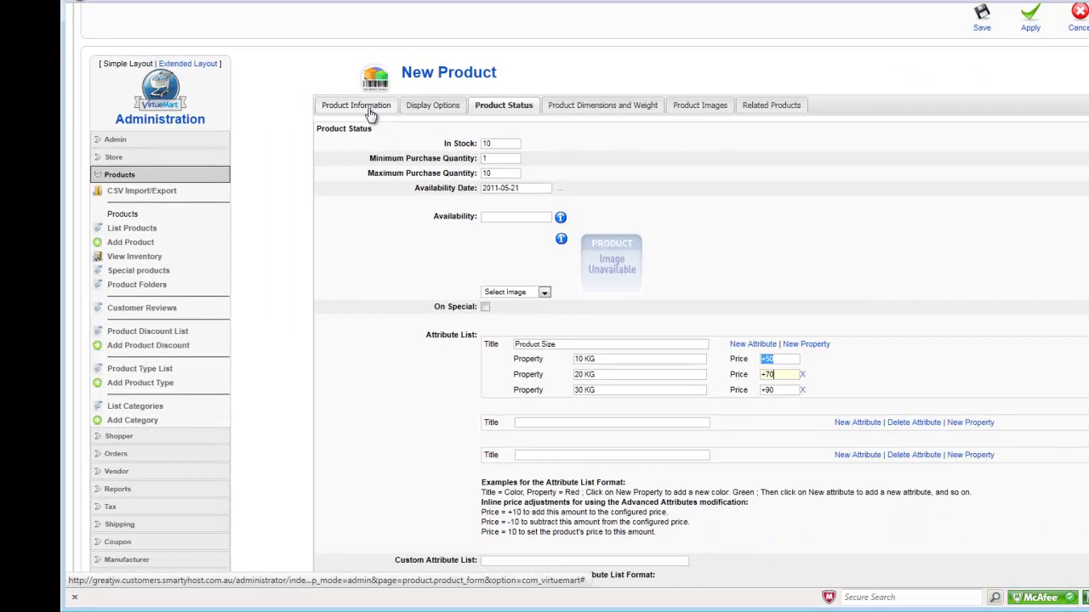
{"action": "left_click", "coordinate": [293, 53]}
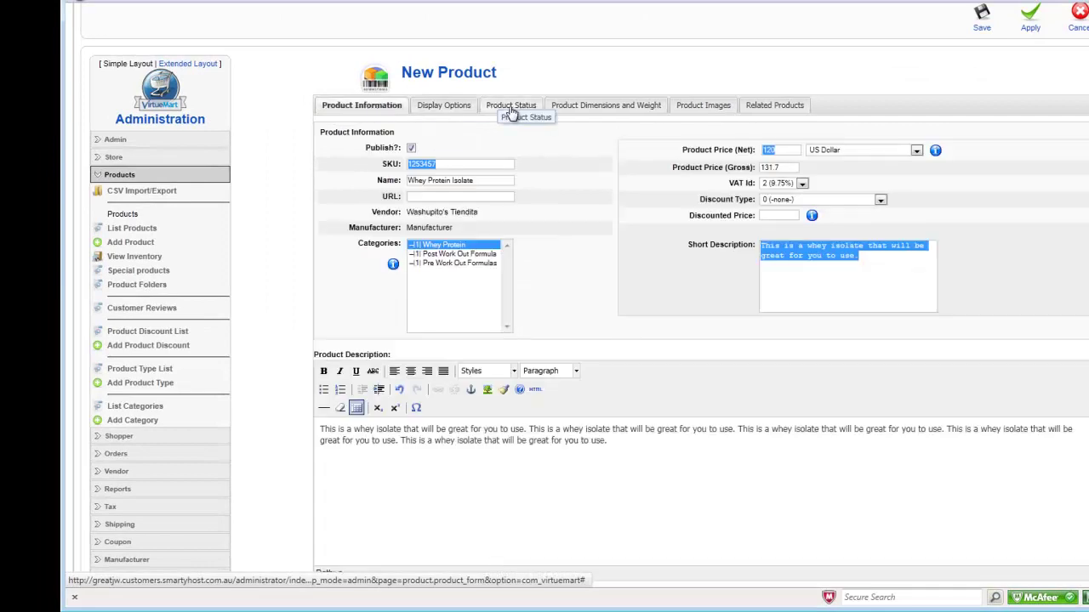
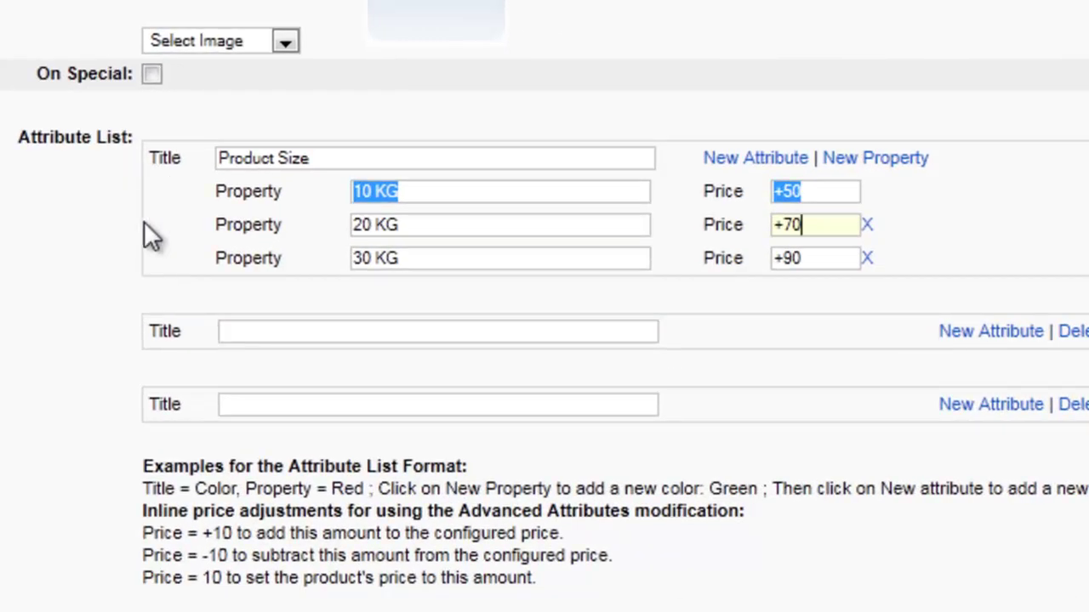
Finish the Product Size attribute with options 10 KG +50, 20 KG +70 and 30 KG +90
{"action": "left_click_drag", "start_coordinate": [327, 157], "coordinate": [194, 145]}
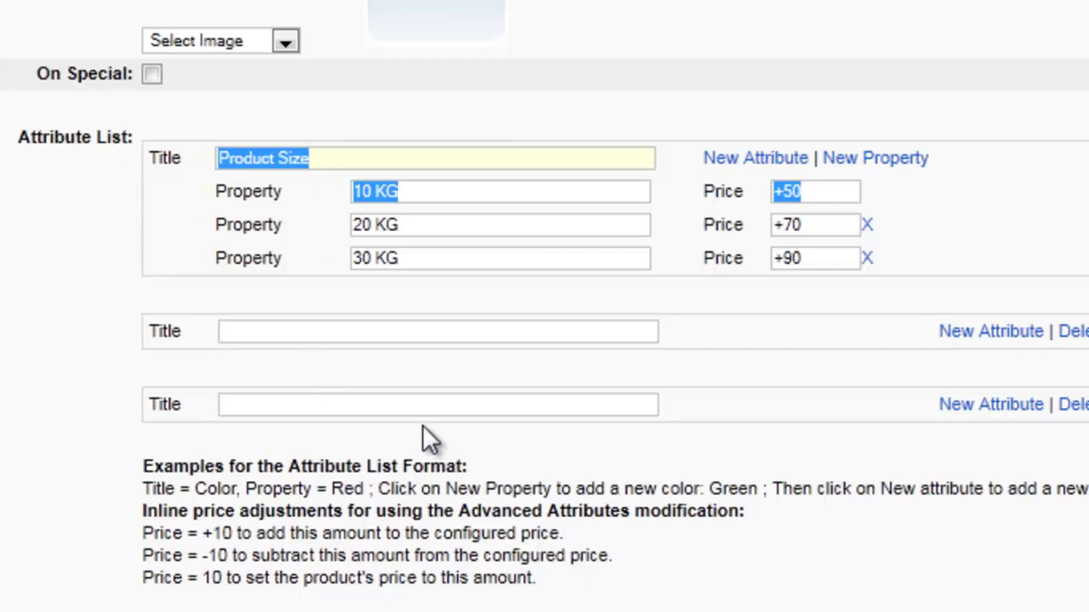
{"action": "left_click", "coordinate": [337, 333]}
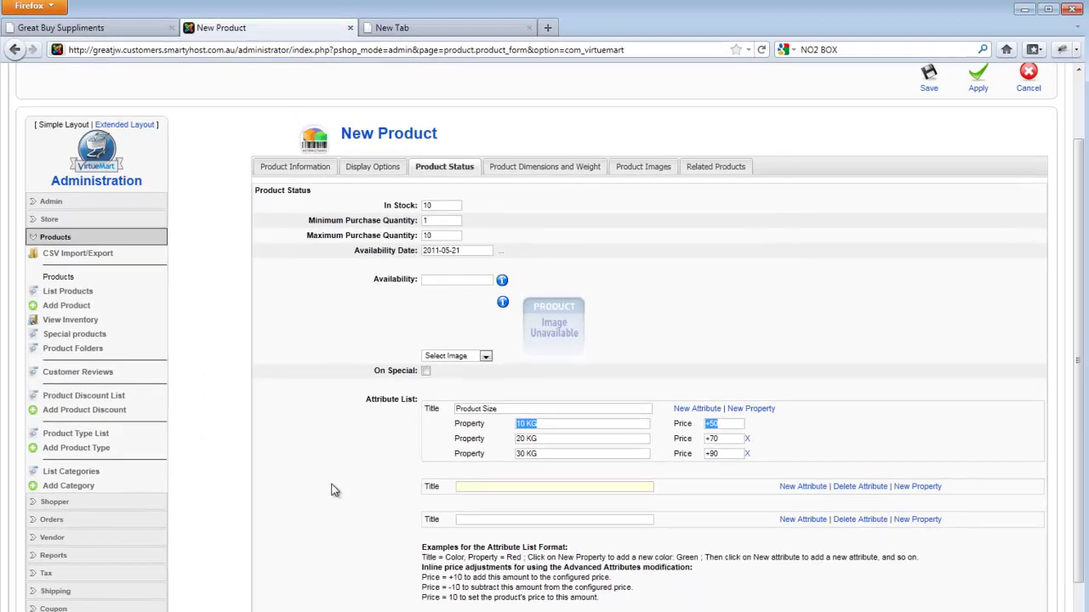
{"action": "scroll", "coordinate": [331, 490], "scroll_direction": "down", "scroll_amount": 2}
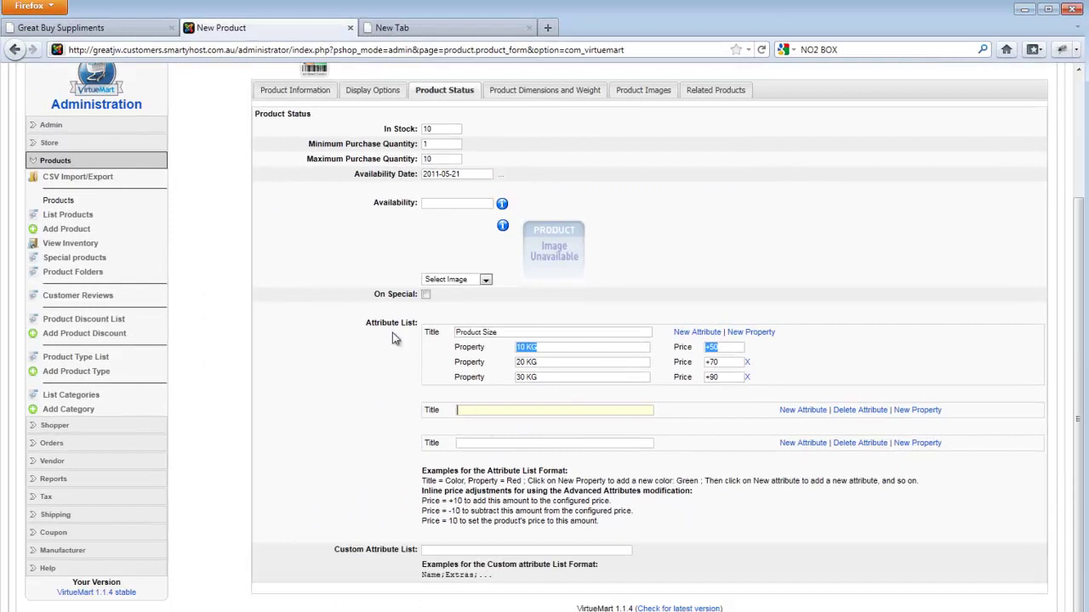
{"action": "scroll", "coordinate": [400, 340], "scroll_direction": "up", "scroll_amount": 2}
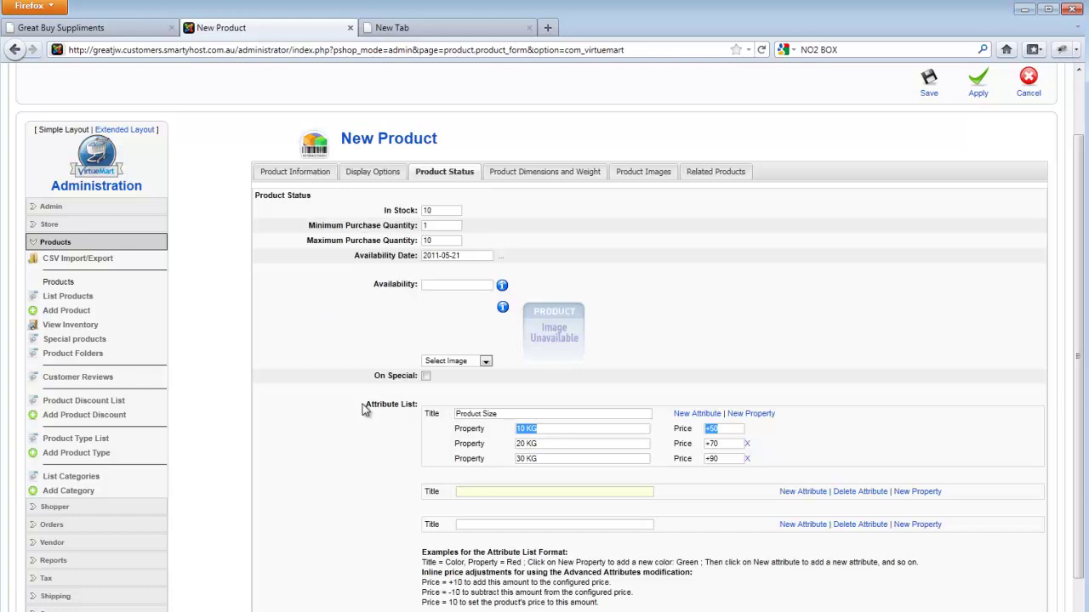
{"action": "left_click_drag", "start_coordinate": [366, 404], "coordinate": [419, 407]}
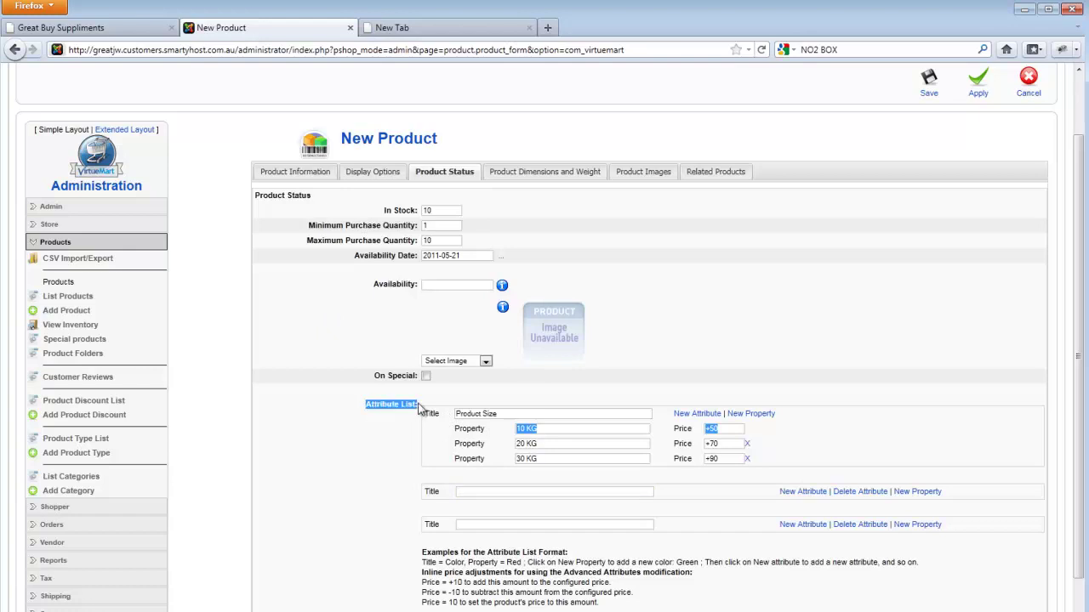
In the storefront, open the Proto Whey product details from the Supplements Store section
{"action": "left_click", "coordinate": [137, 36]}
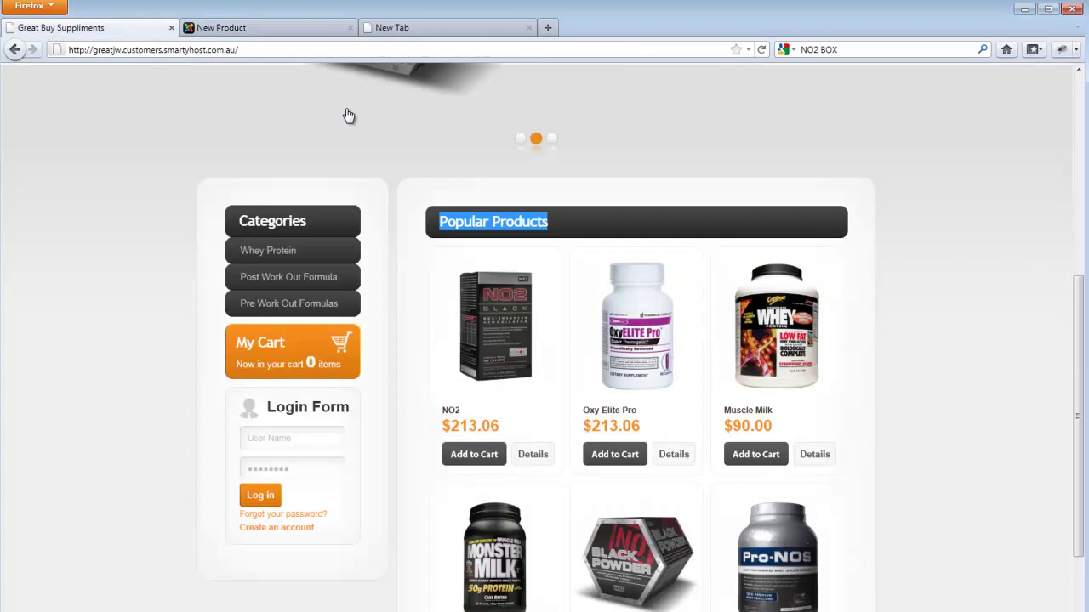
{"action": "scroll", "coordinate": [348, 113], "scroll_direction": "down", "scroll_amount": 3}
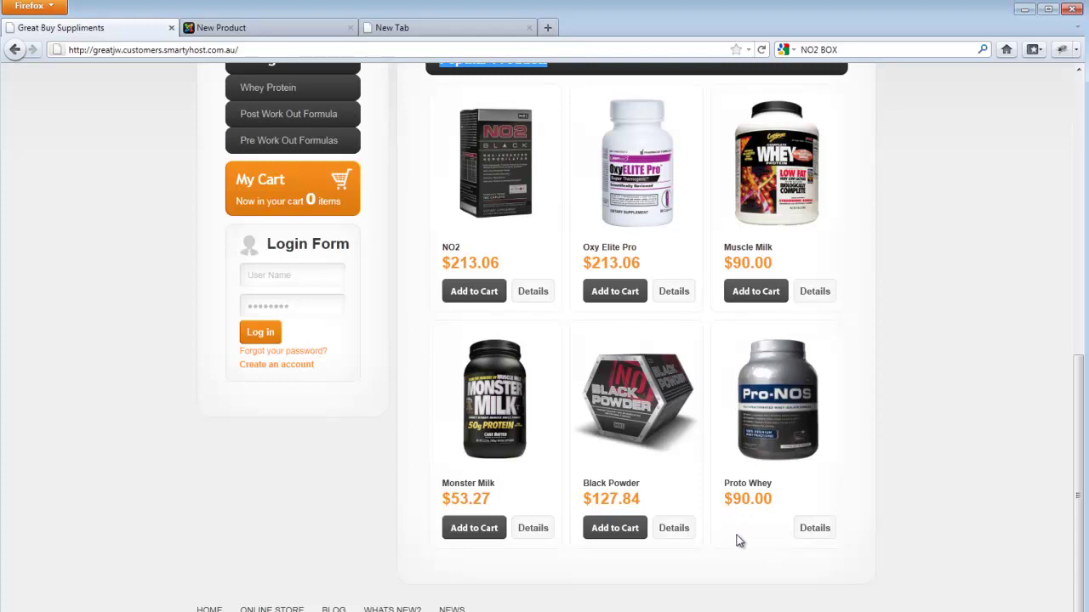
{"action": "scroll", "coordinate": [882, 492], "scroll_direction": "up", "scroll_amount": 10}
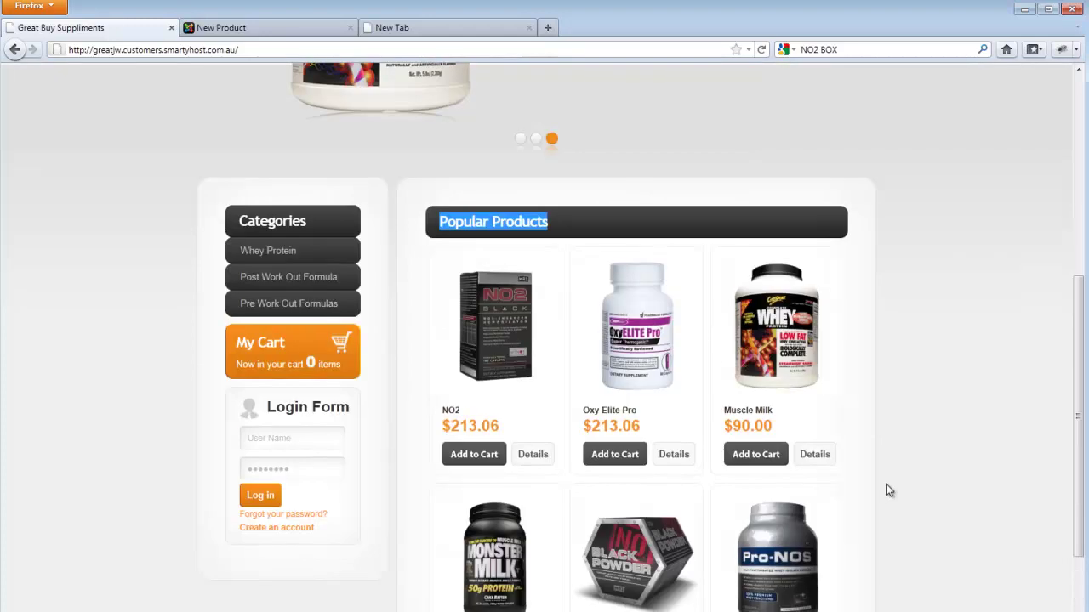
{"action": "left_click", "coordinate": [383, 121]}
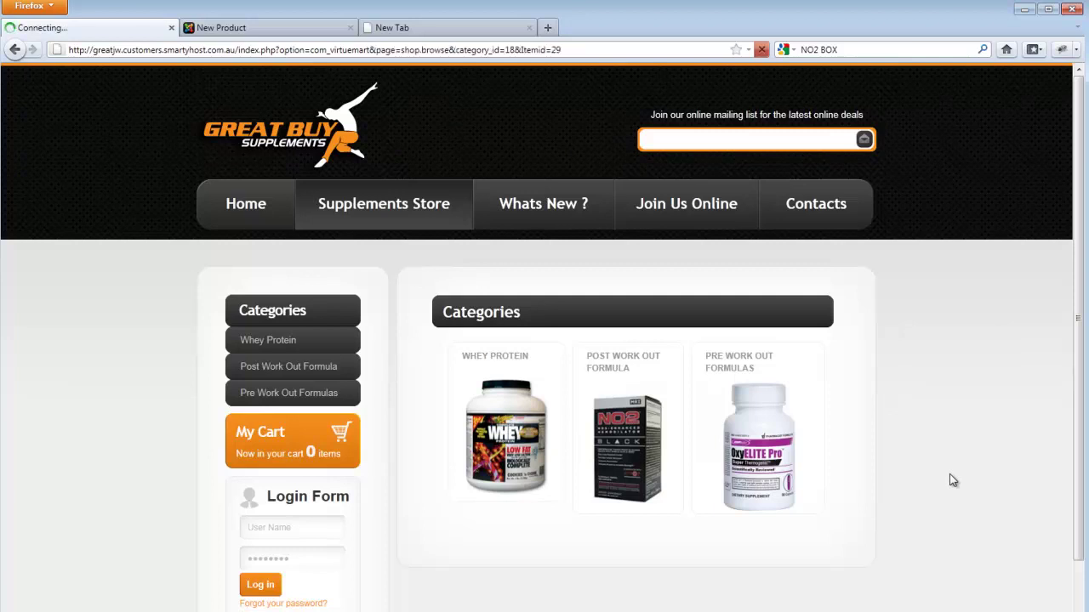
{"action": "scroll", "coordinate": [950, 476], "scroll_direction": "down", "scroll_amount": 6}
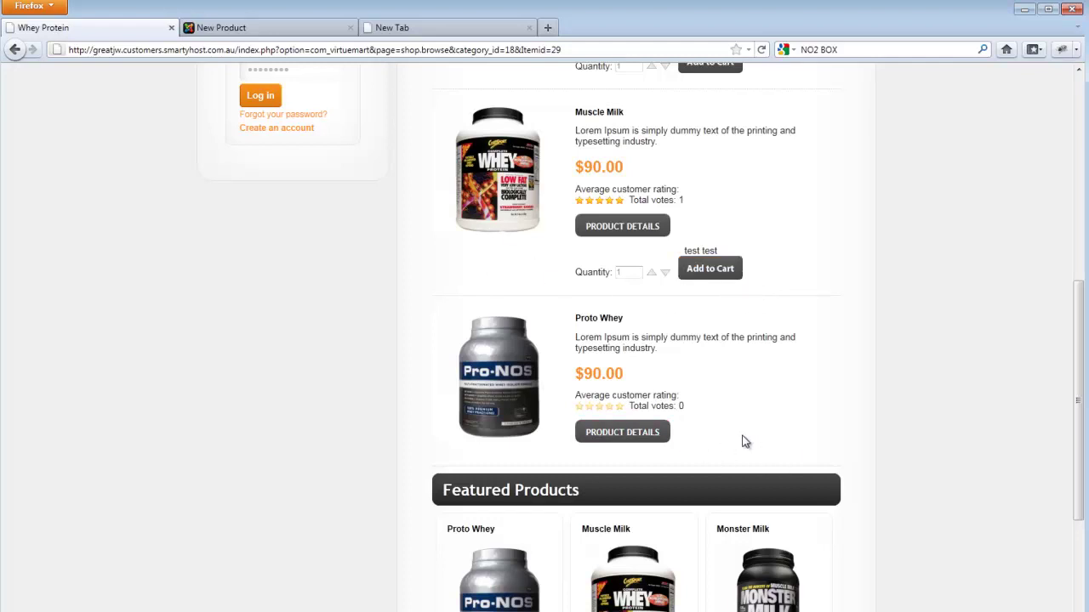
{"action": "left_click", "coordinate": [626, 436]}
Add Proto Whey to the cart and return to the New Product admin page
{"action": "scroll", "coordinate": [710, 429], "scroll_direction": "down", "scroll_amount": 10}
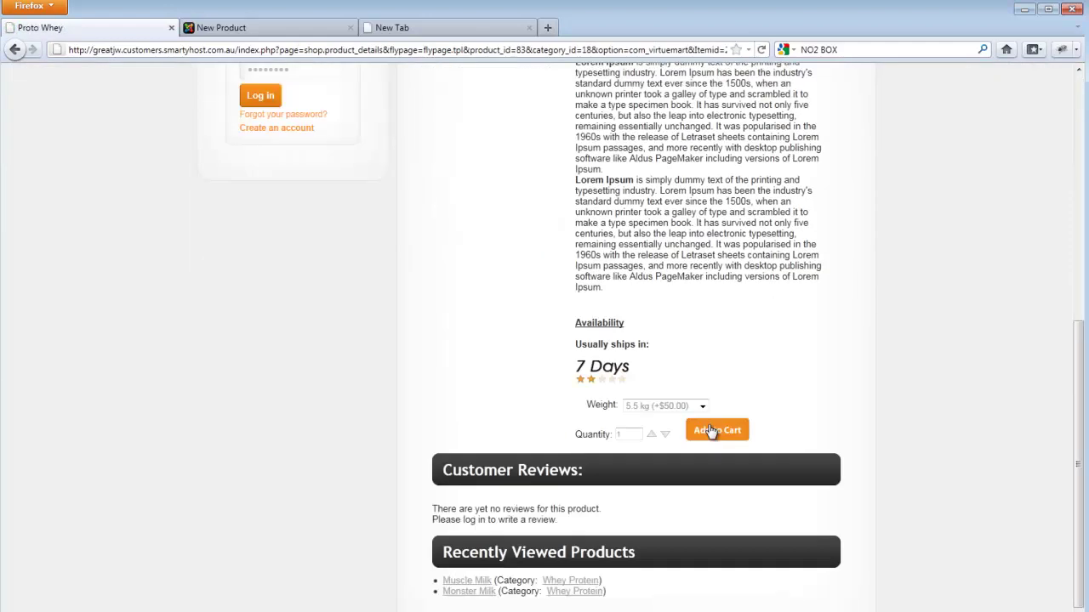
{"action": "scroll", "coordinate": [773, 400], "scroll_direction": "up", "scroll_amount": 5}
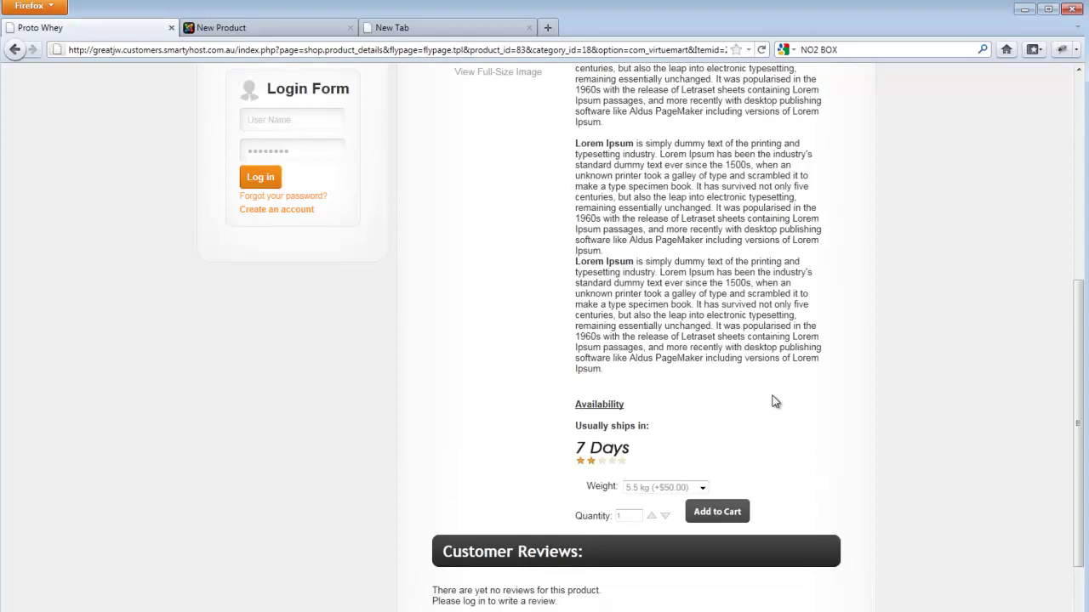
{"action": "scroll", "coordinate": [773, 396], "scroll_direction": "down", "scroll_amount": 2}
{"action": "left_click", "coordinate": [706, 595]}
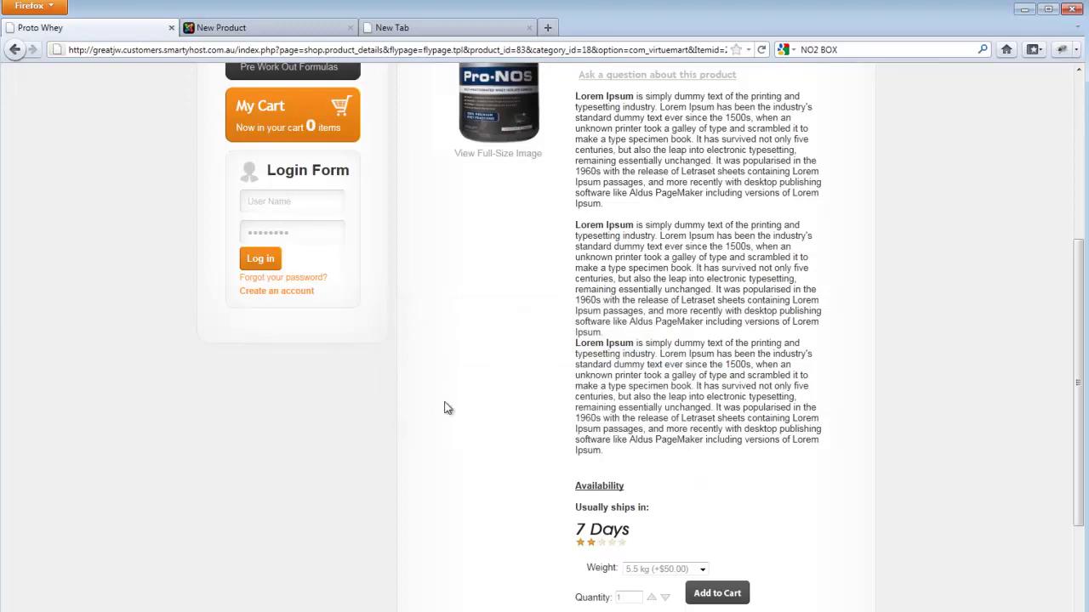
{"action": "left_click", "coordinate": [245, 29]}
Enter dimensions 10cm by 14cm by 20cm, change the unit from inches to cm, and set weight 20
{"action": "scroll", "coordinate": [554, 517], "scroll_direction": "down", "scroll_amount": 2}
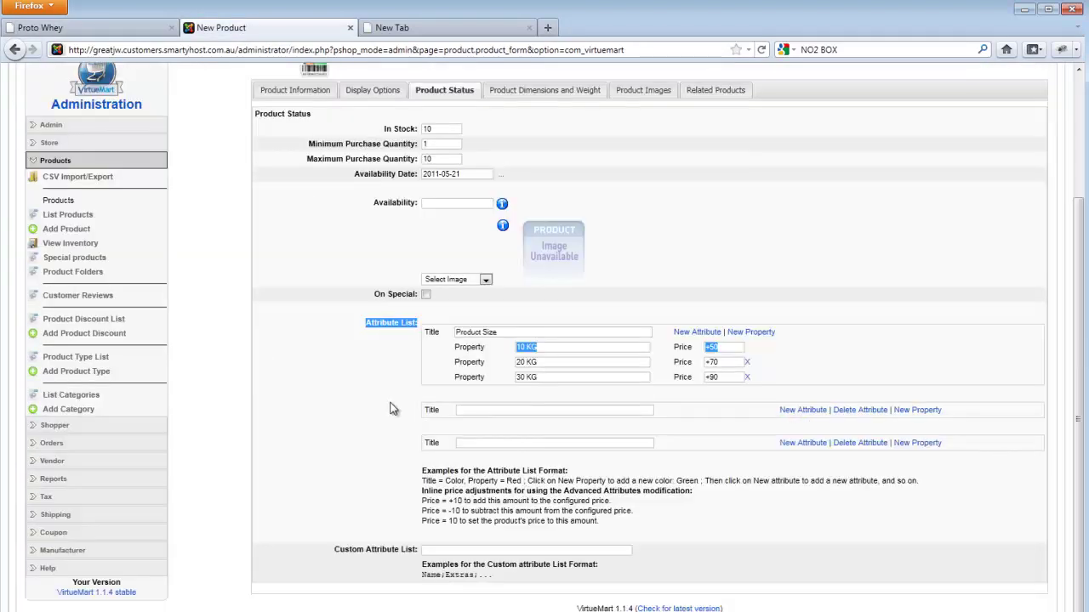
{"action": "left_click", "coordinate": [393, 346]}
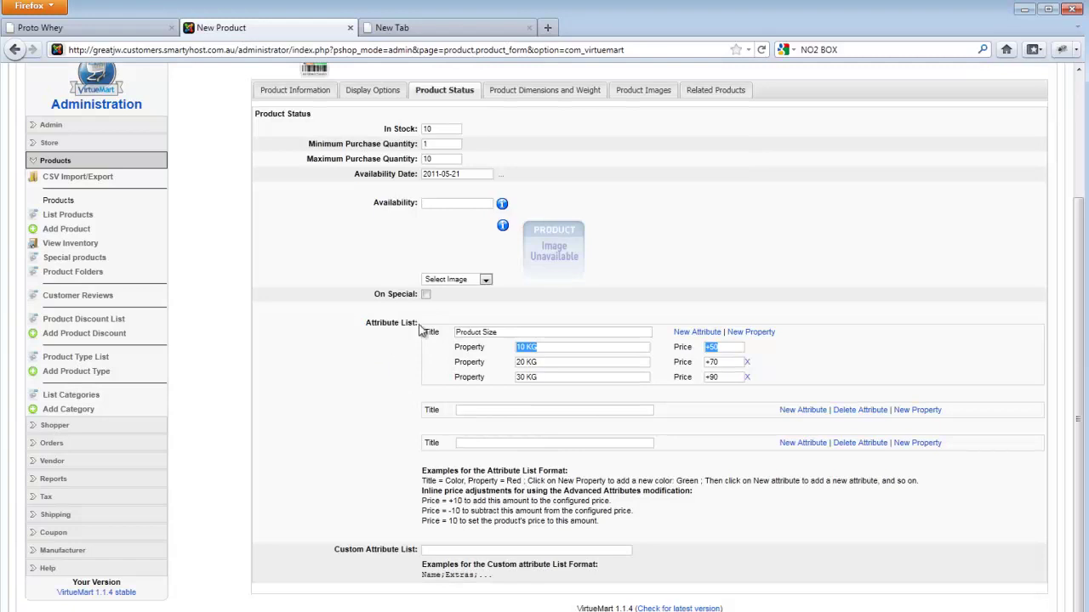
{"action": "scroll", "coordinate": [423, 340], "scroll_direction": "up", "scroll_amount": 2}
{"action": "scroll", "coordinate": [423, 377], "scroll_direction": "down", "scroll_amount": 1}
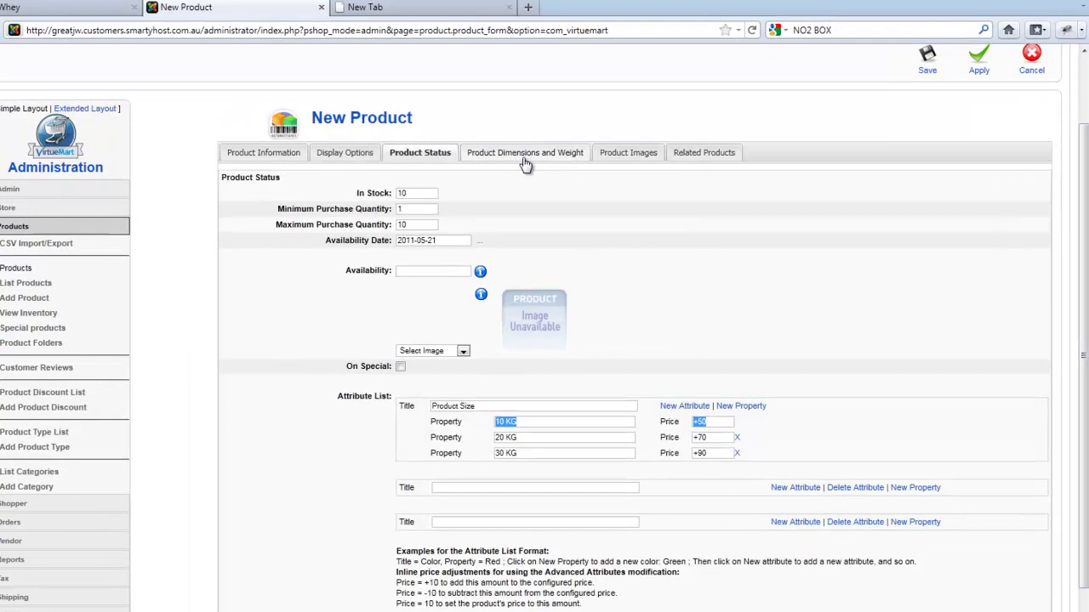
{"action": "left_click", "coordinate": [543, 167]}
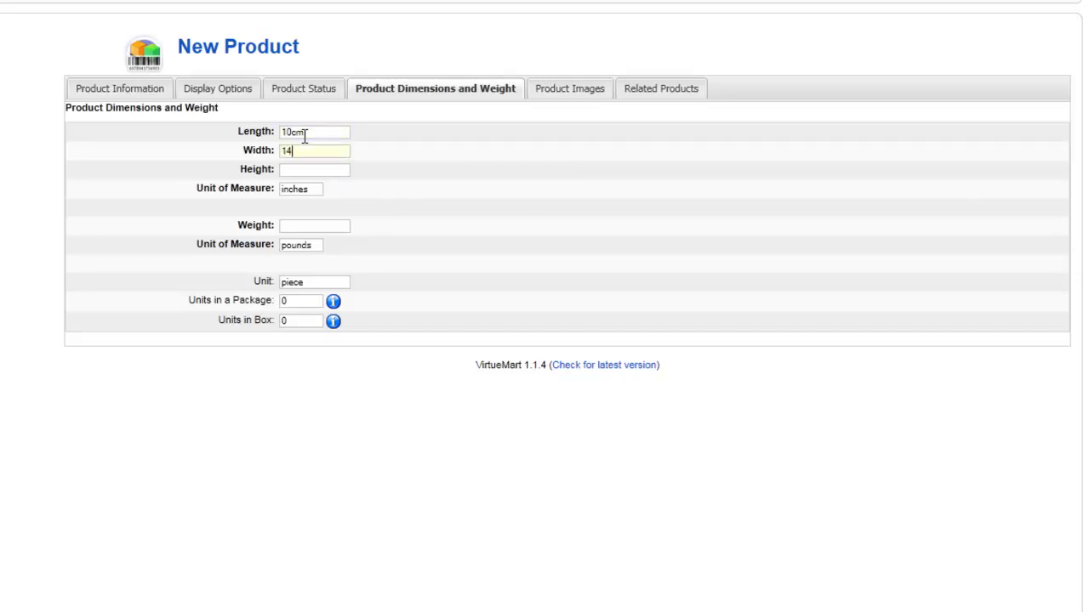
{"action": "type", "text": "cm"}
{"action": "left_click_drag", "start_coordinate": [315, 187], "coordinate": [253, 189]}
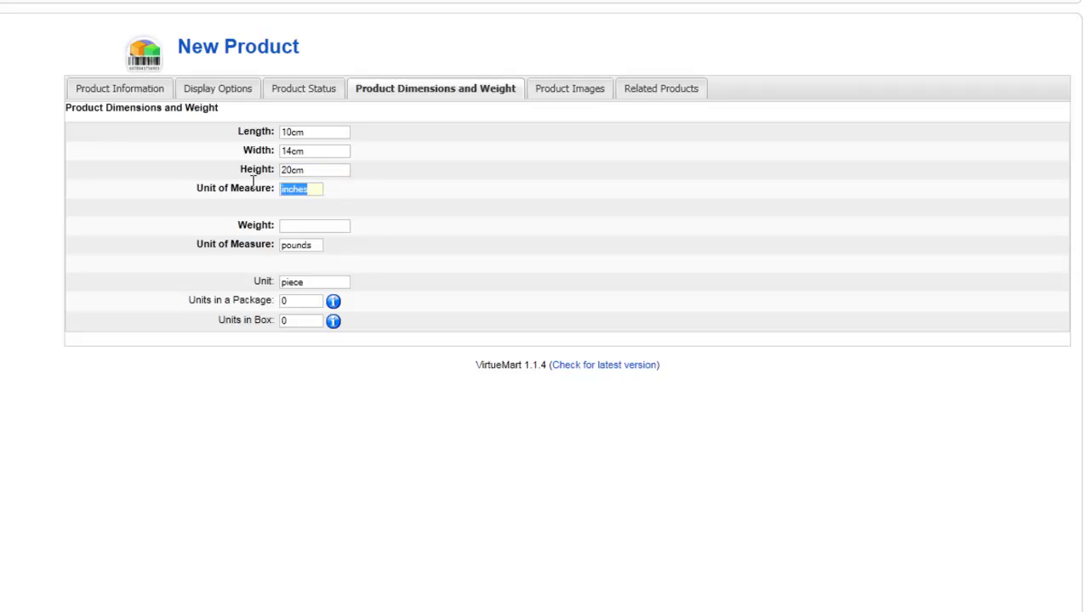
{"action": "type", "text": "cm"}
{"action": "left_click", "coordinate": [323, 225]}
{"action": "left_click", "coordinate": [314, 244]}
Check Proto Whey's $90.00 storefront page and full-size Pro-NOS image, then return to the image settings
{"action": "left_click", "coordinate": [558, 94]}
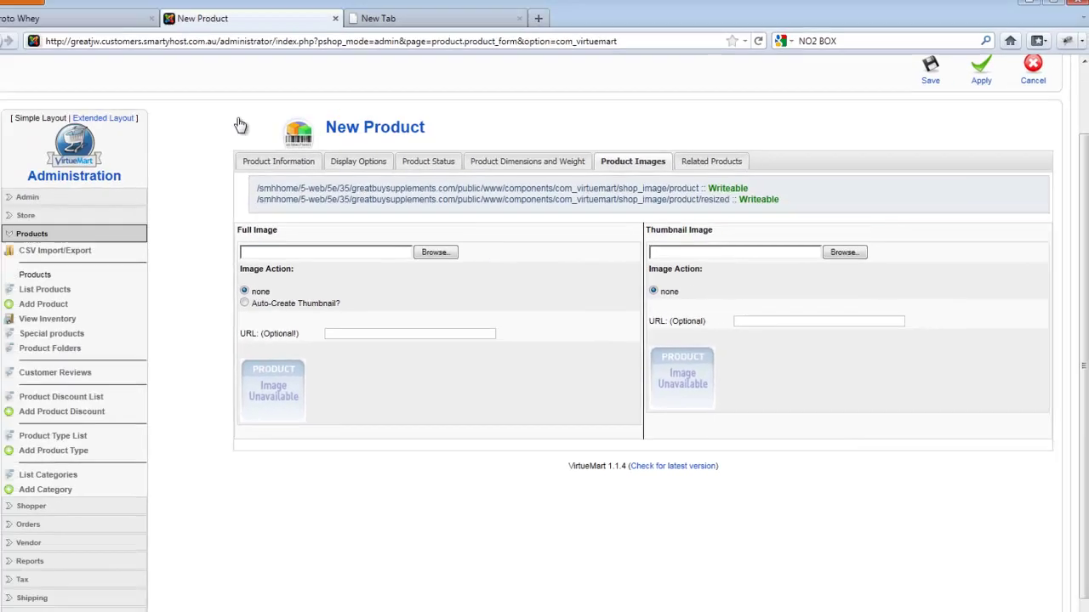
{"action": "left_click", "coordinate": [123, 35]}
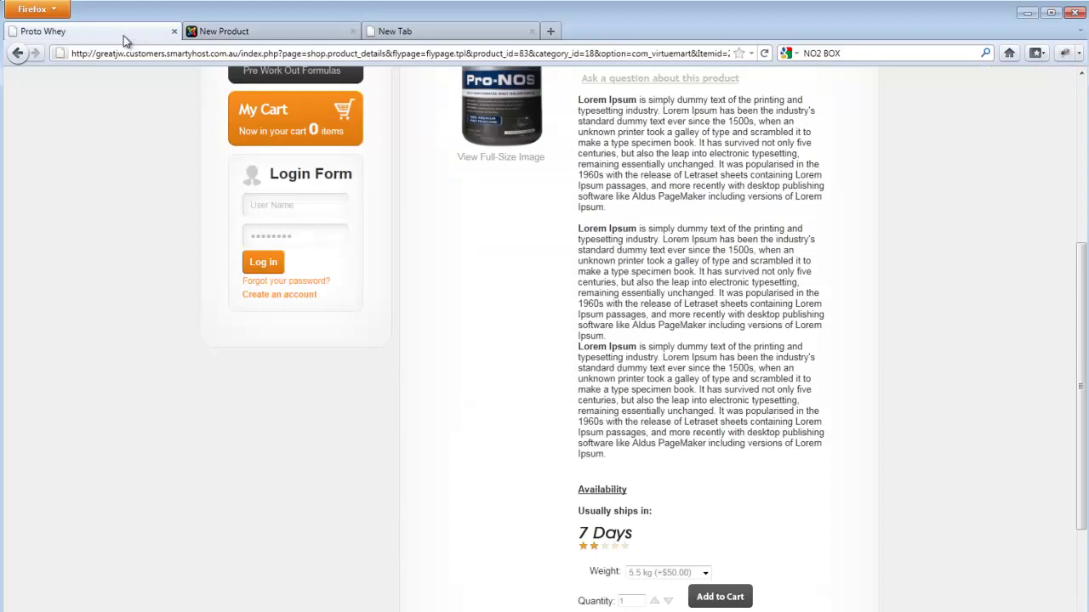
{"action": "scroll", "coordinate": [392, 323], "scroll_direction": "up", "scroll_amount": 3}
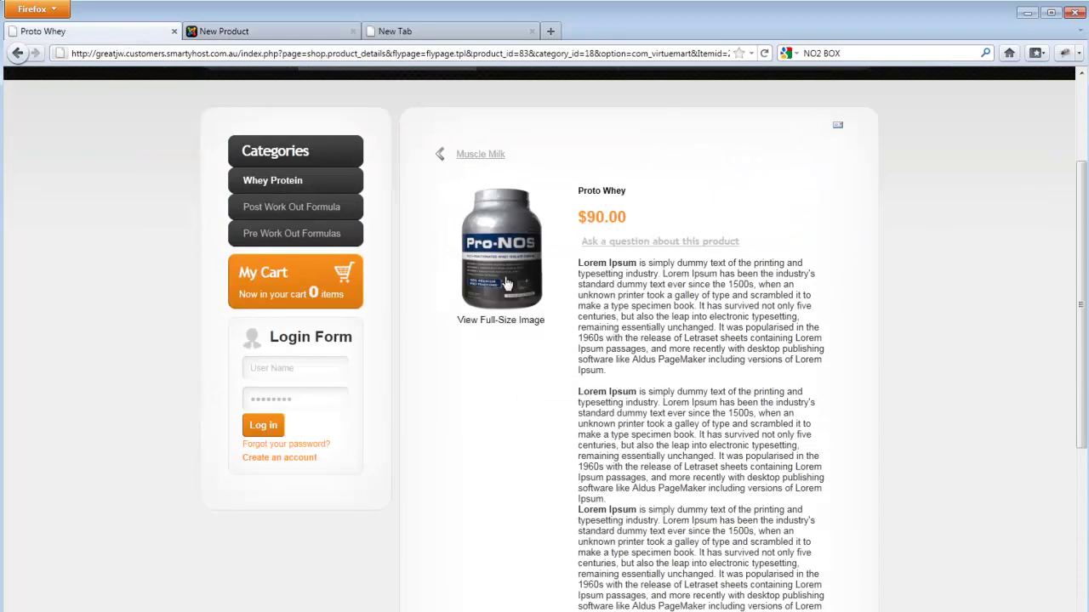
{"action": "scroll", "coordinate": [512, 389], "scroll_direction": "up", "scroll_amount": 2}
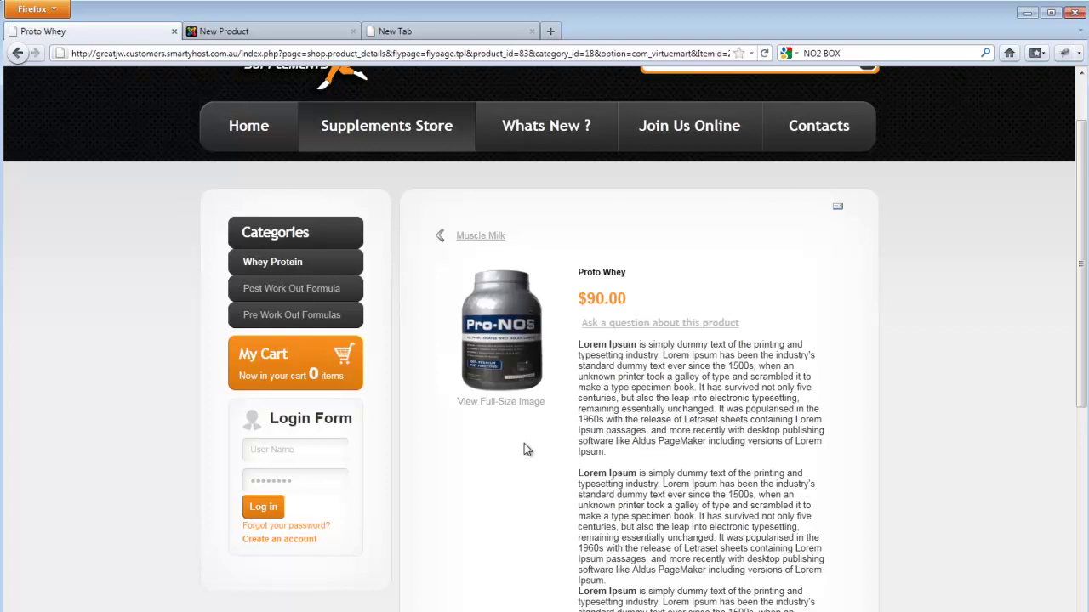
{"action": "left_click", "coordinate": [510, 383]}
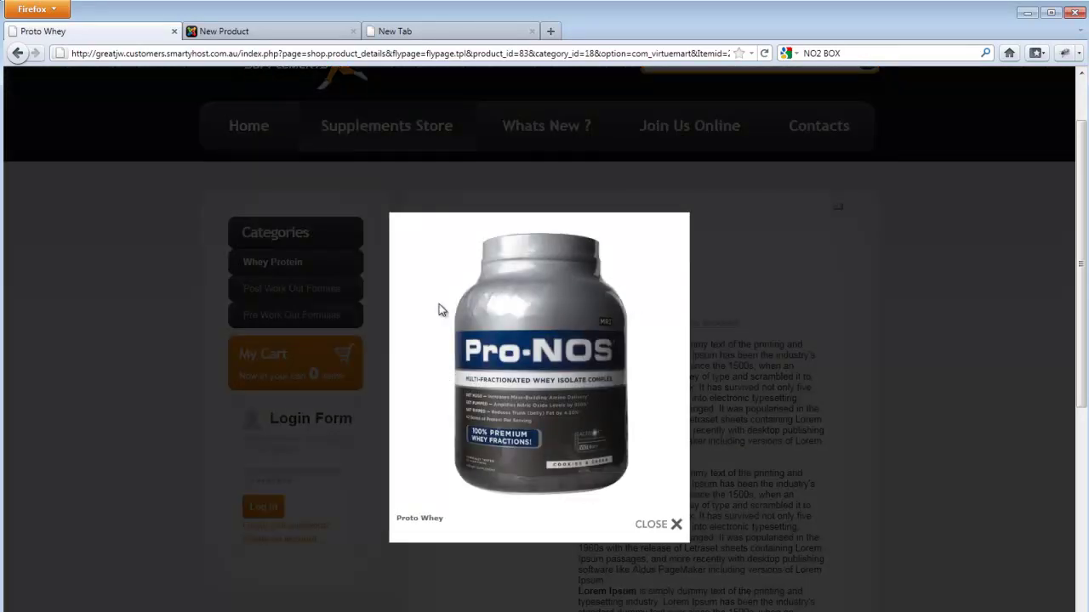
{"action": "left_click", "coordinate": [676, 525]}
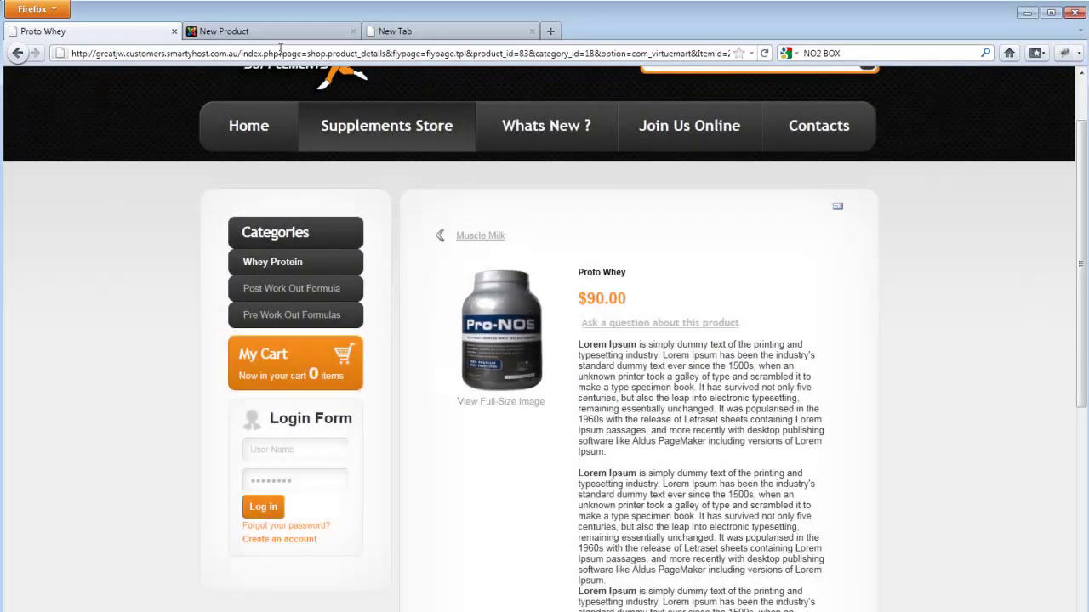
{"action": "left_click", "coordinate": [262, 34]}
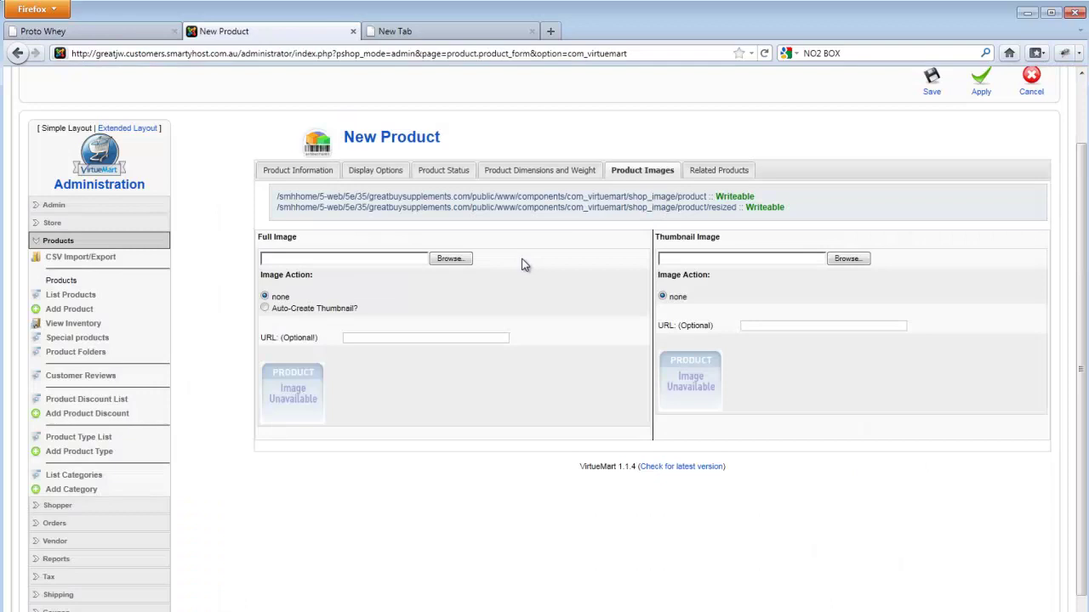
Attach pro_nos_big as the full image with an auto-created thumbnail
{"action": "scroll", "coordinate": [485, 357], "scroll_direction": "up", "scroll_amount": 3}
{"action": "scroll", "coordinate": [469, 338], "scroll_direction": "down", "scroll_amount": 4}
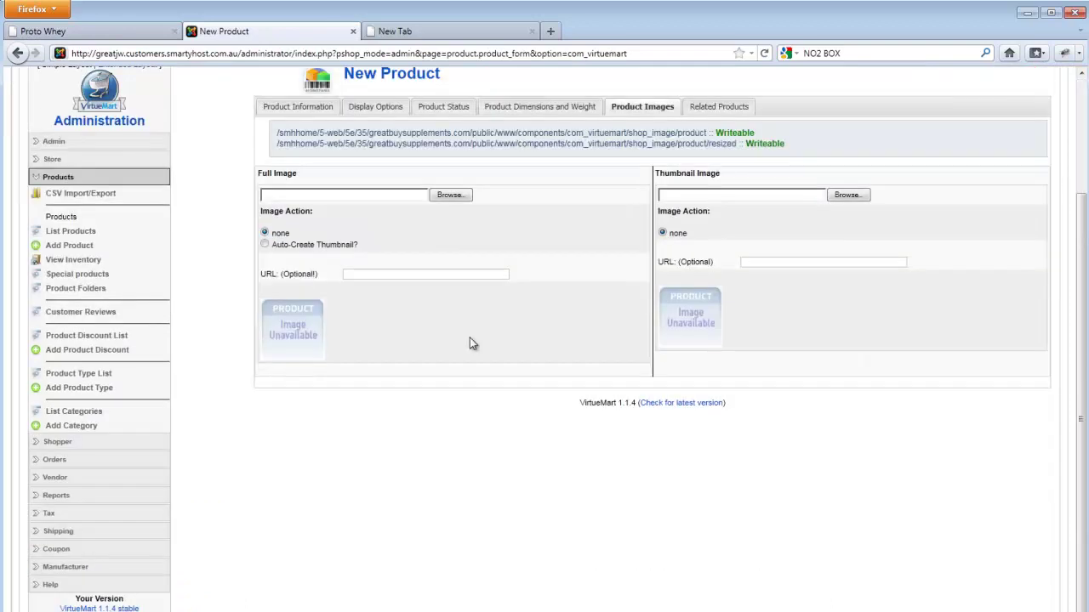
{"action": "scroll", "coordinate": [469, 337], "scroll_direction": "up", "scroll_amount": 1}
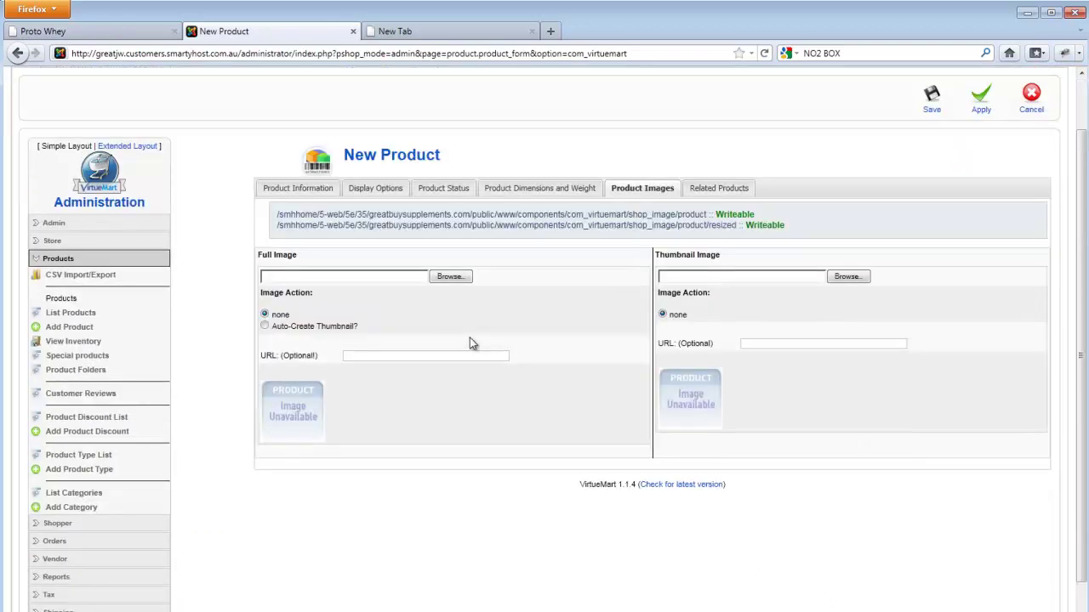
{"action": "left_click", "coordinate": [439, 278]}
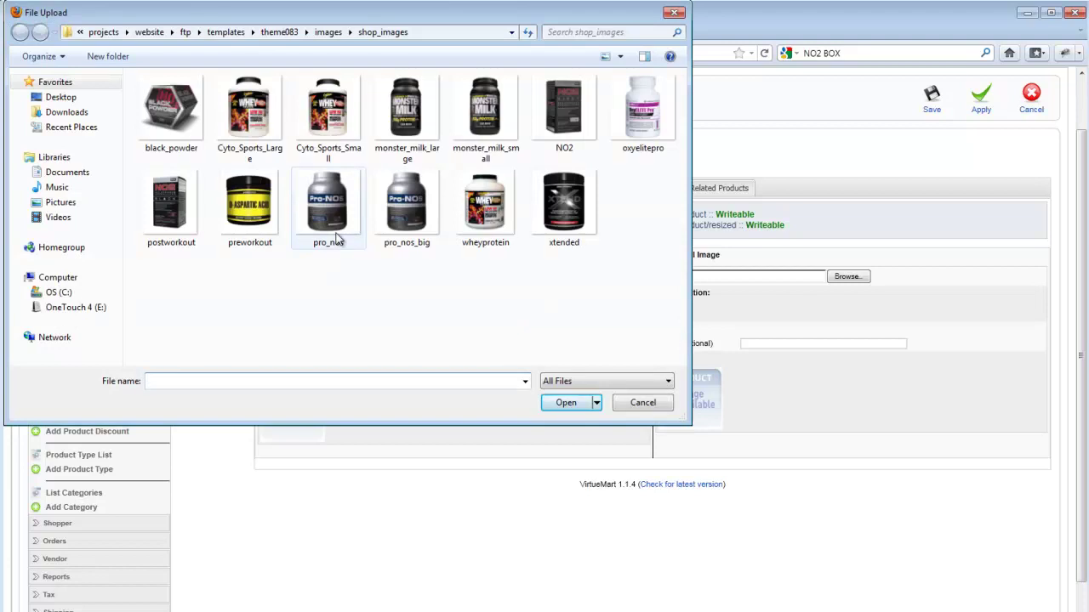
{"action": "double_click", "coordinate": [413, 241]}
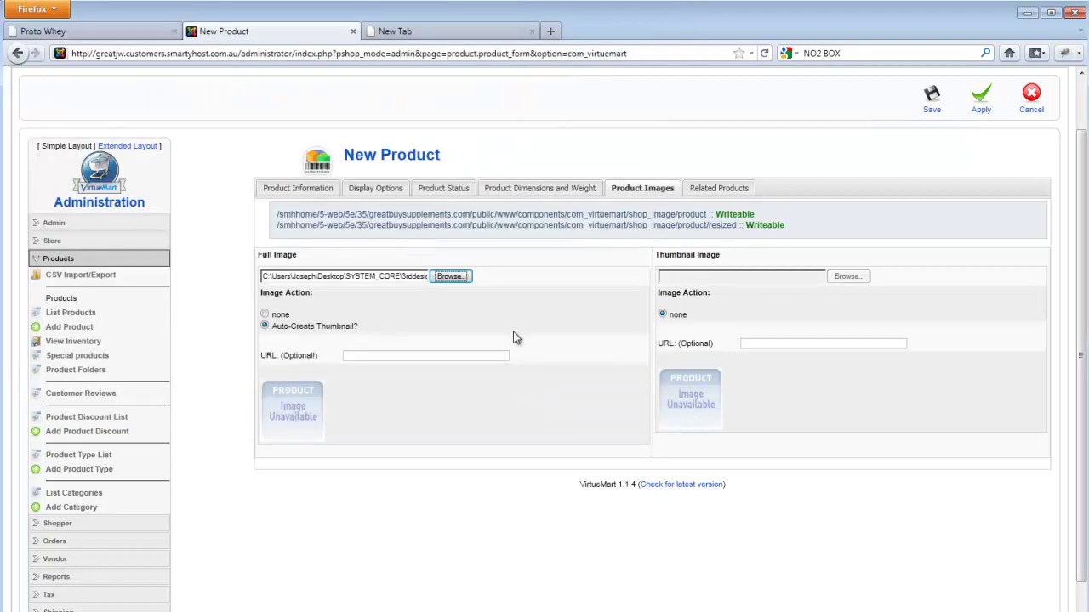
{"action": "left_click", "coordinate": [264, 315]}
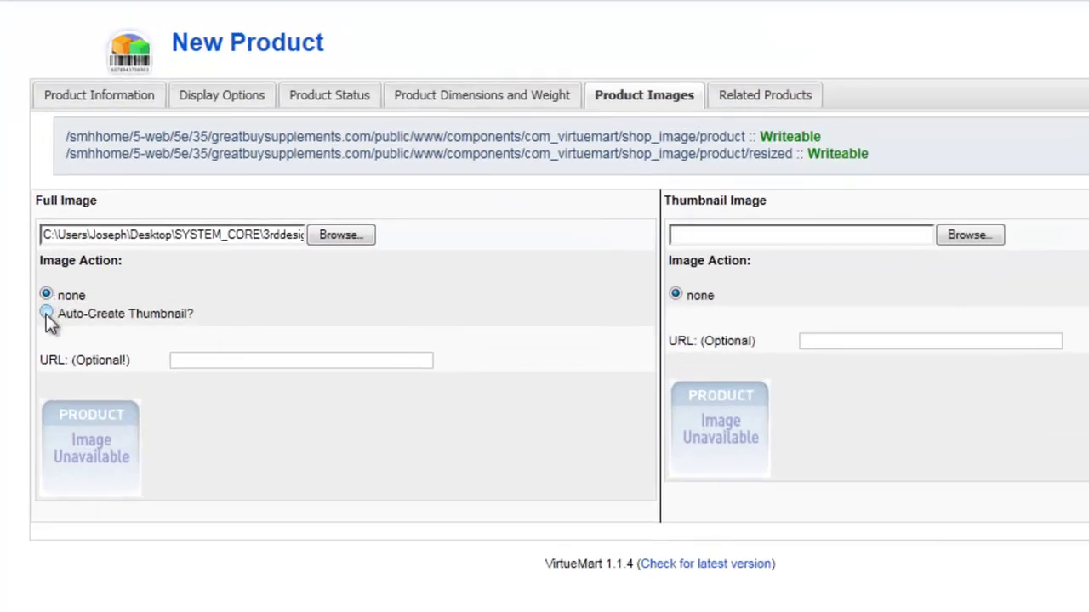
{"action": "left_click", "coordinate": [265, 325]}
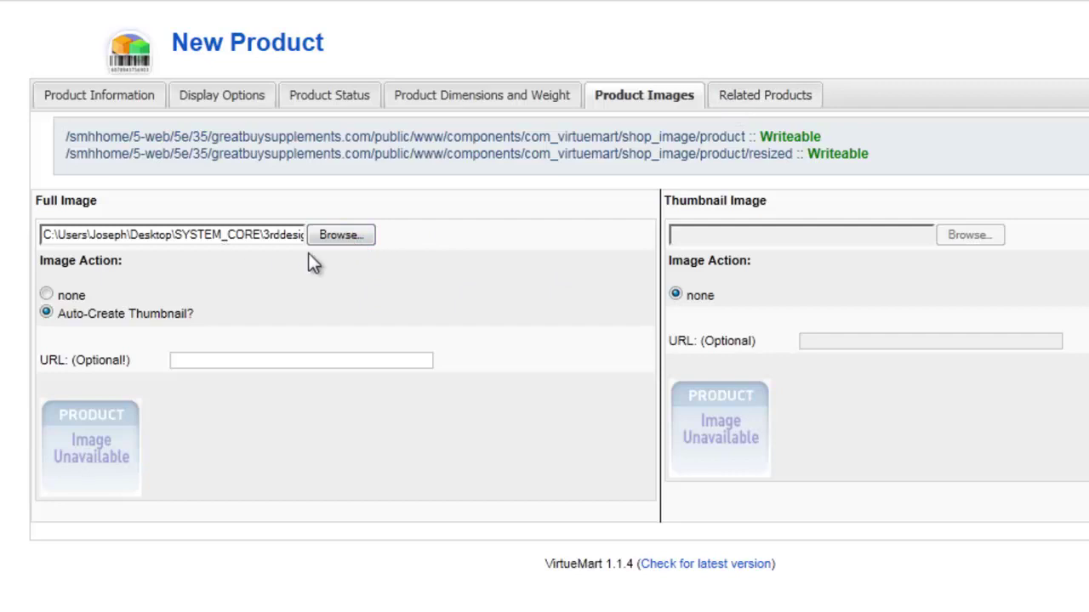
{"action": "left_click", "coordinate": [734, 106]}
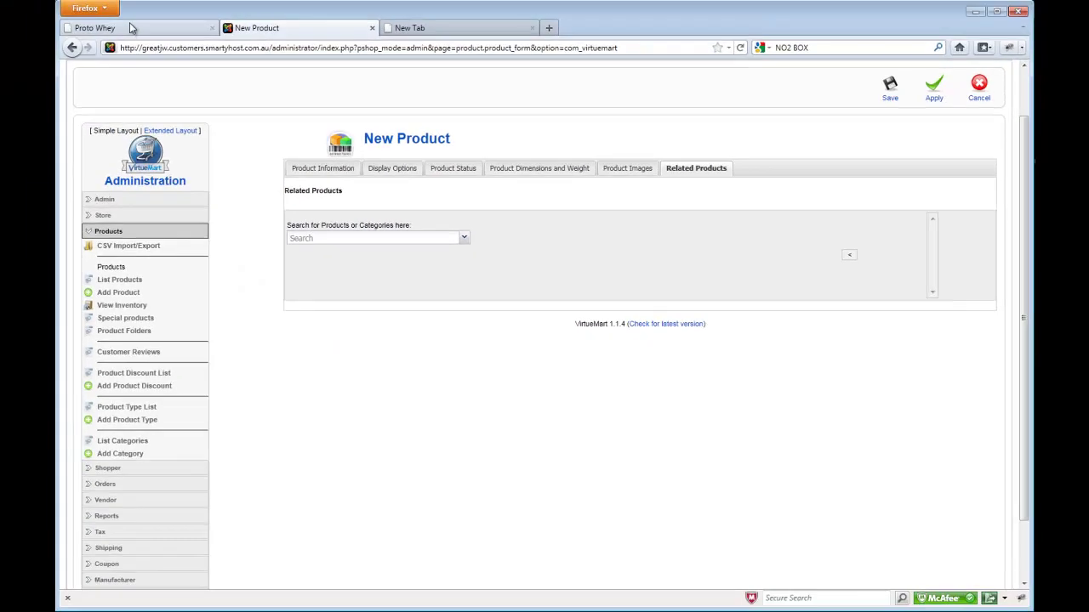
{"action": "left_click", "coordinate": [136, 27]}
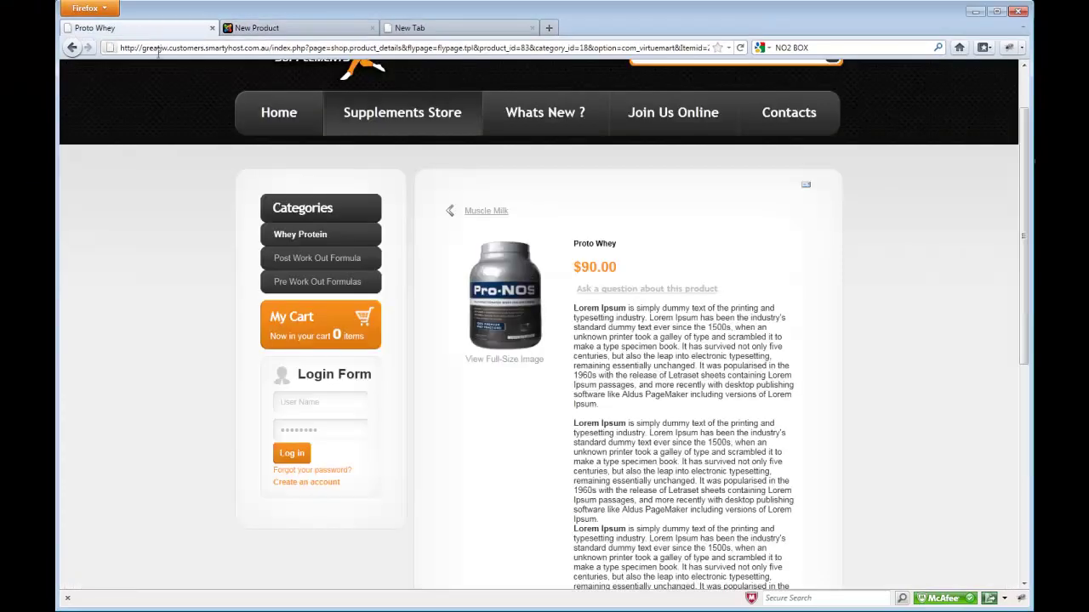
Add Muscle Milk to the cart from the Whey Protein category listing
{"action": "scroll", "coordinate": [651, 279], "scroll_direction": "down", "scroll_amount": 10}
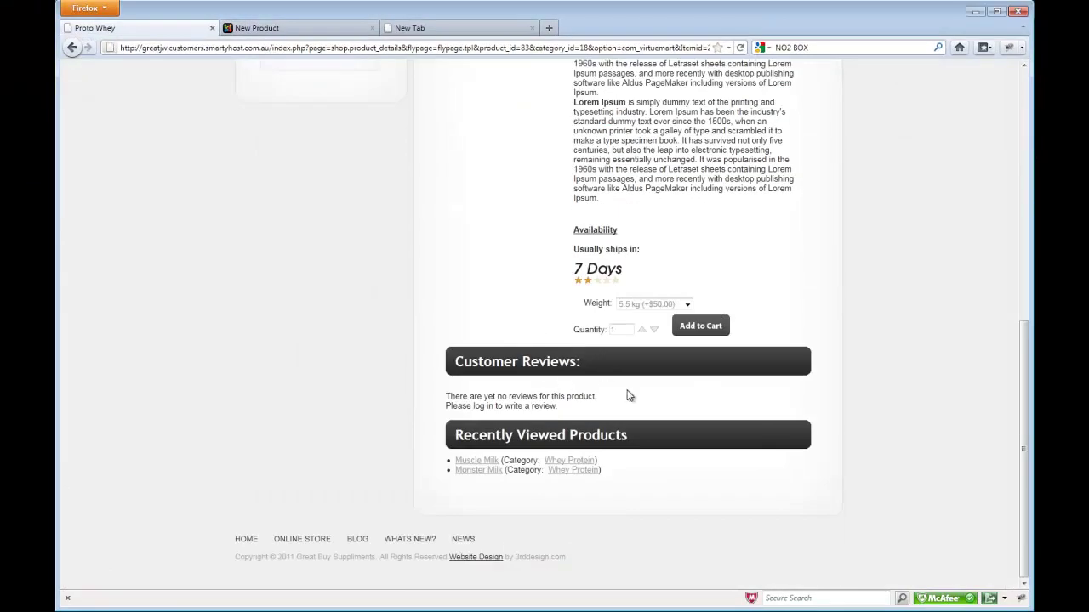
{"action": "scroll", "coordinate": [461, 332], "scroll_direction": "up", "scroll_amount": 10}
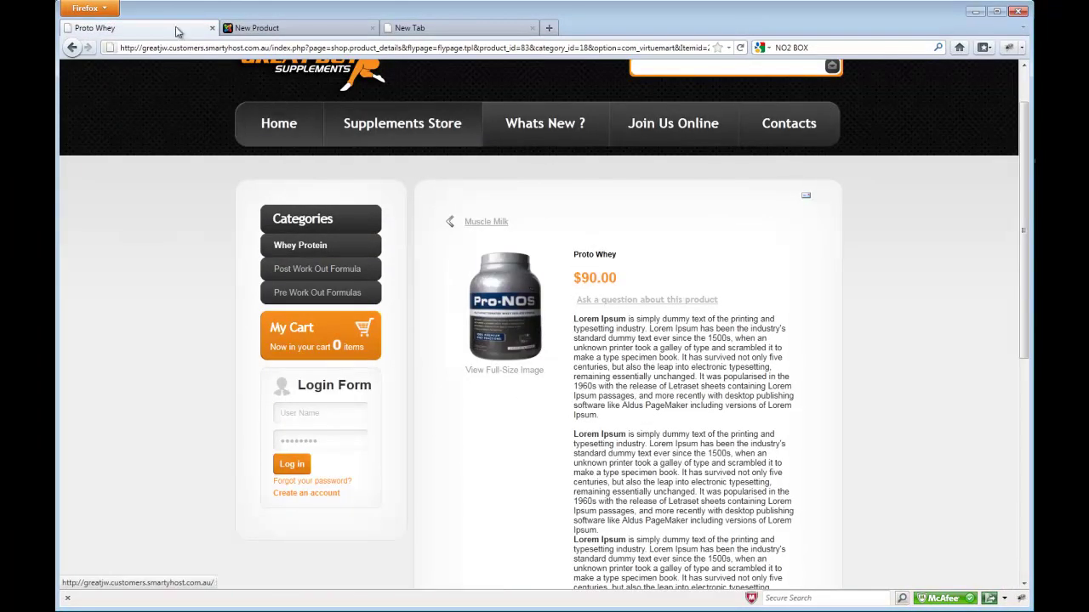
{"action": "left_click", "coordinate": [279, 123]}
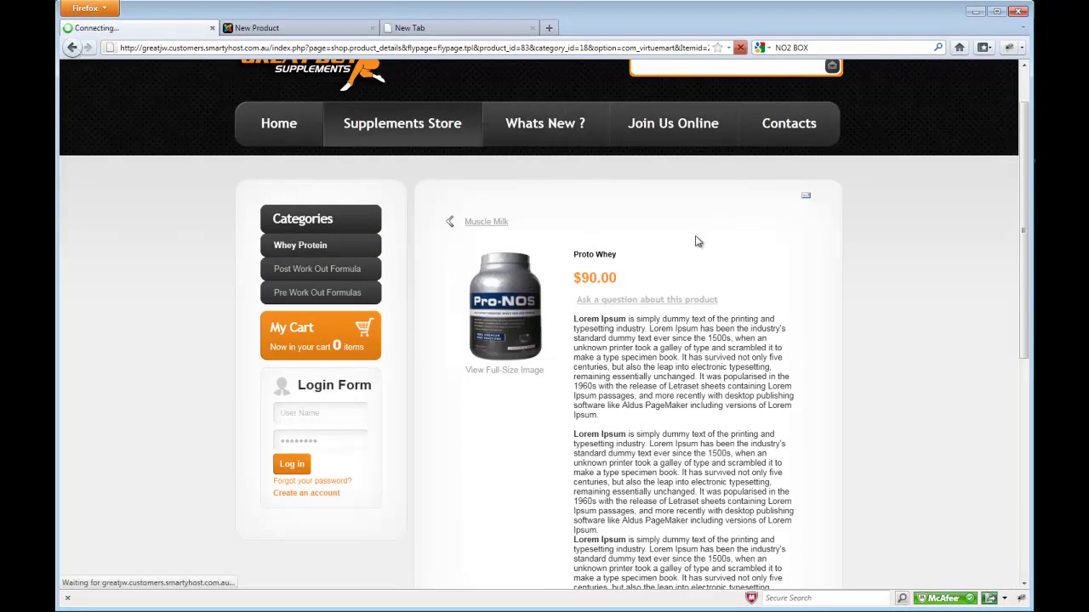
{"action": "scroll", "coordinate": [696, 242], "scroll_direction": "down", "scroll_amount": 5}
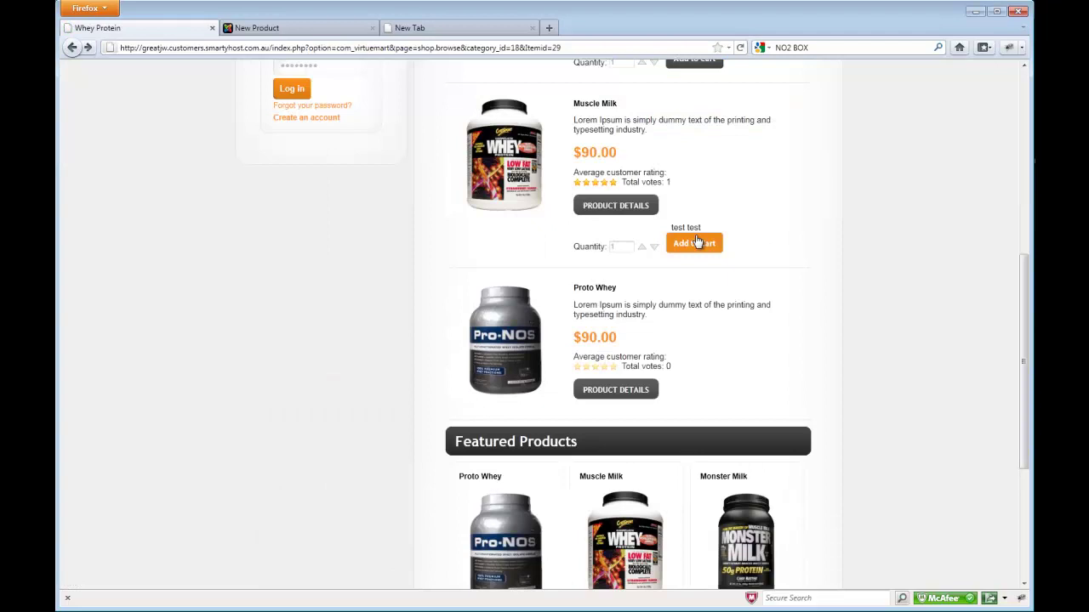
{"action": "scroll", "coordinate": [672, 243], "scroll_direction": "up", "scroll_amount": 1}
{"action": "left_click", "coordinate": [601, 184]}
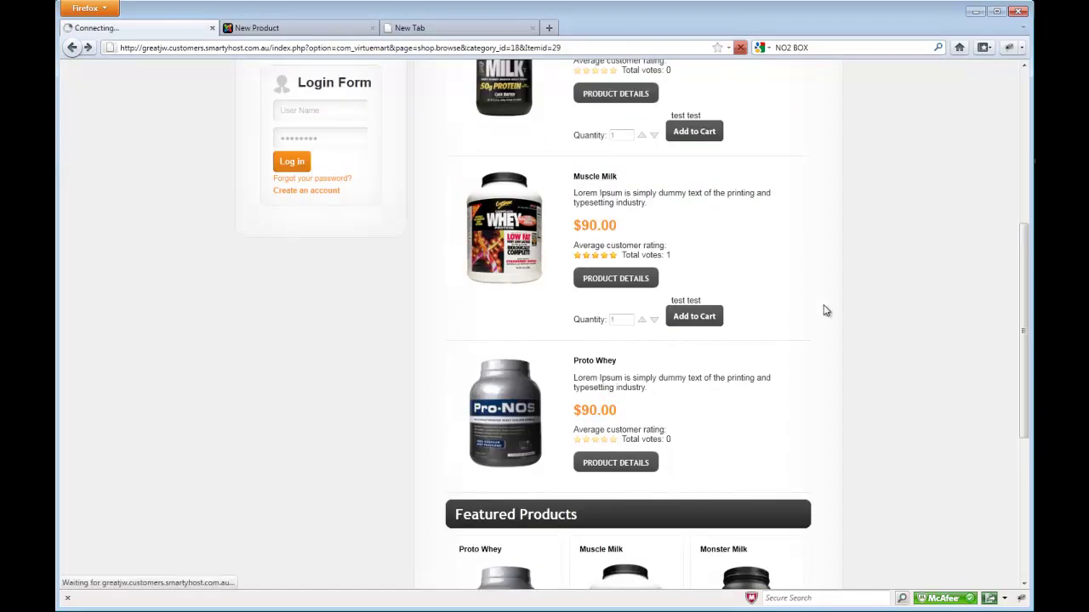
Review the Muscle Milk page with 1 item in the cart, then return to the new product form
{"action": "scroll", "coordinate": [825, 310], "scroll_direction": "down", "scroll_amount": 10}
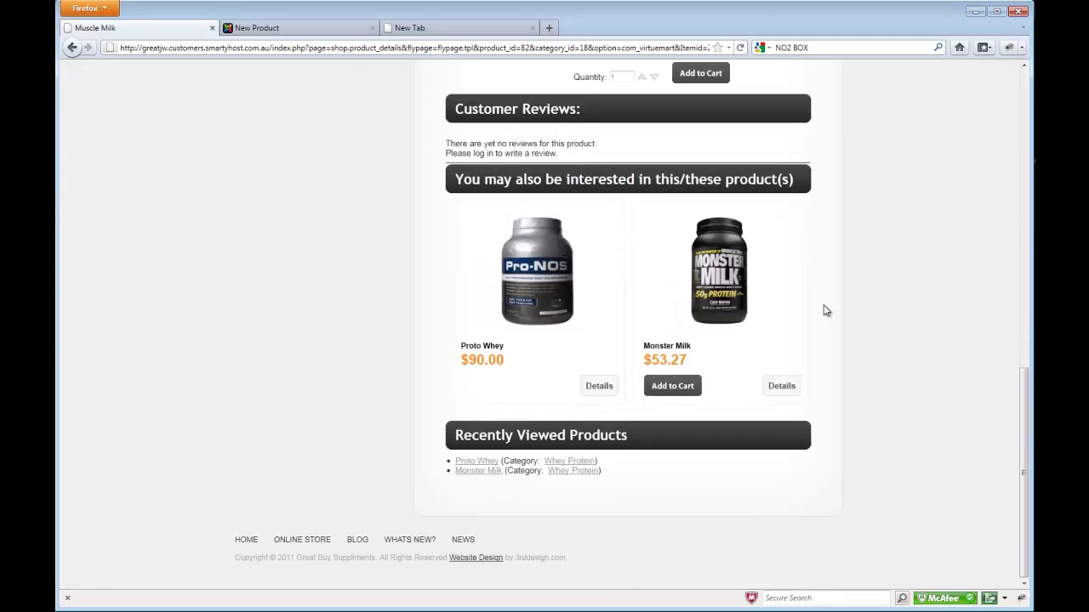
{"action": "scroll", "coordinate": [825, 311], "scroll_direction": "up", "scroll_amount": 1}
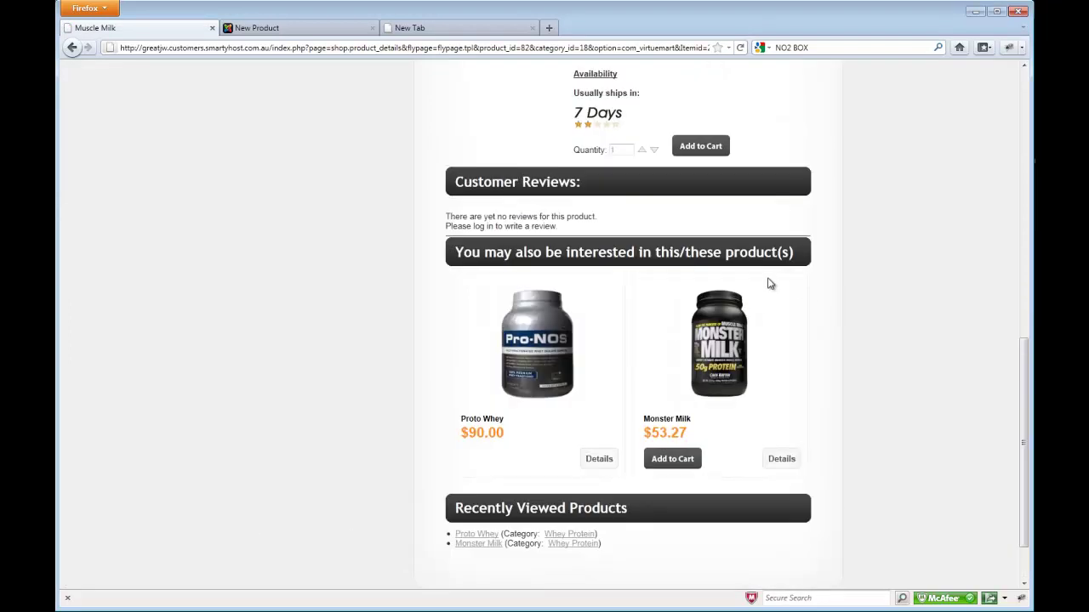
{"action": "scroll", "coordinate": [557, 331], "scroll_direction": "up", "scroll_amount": 3}
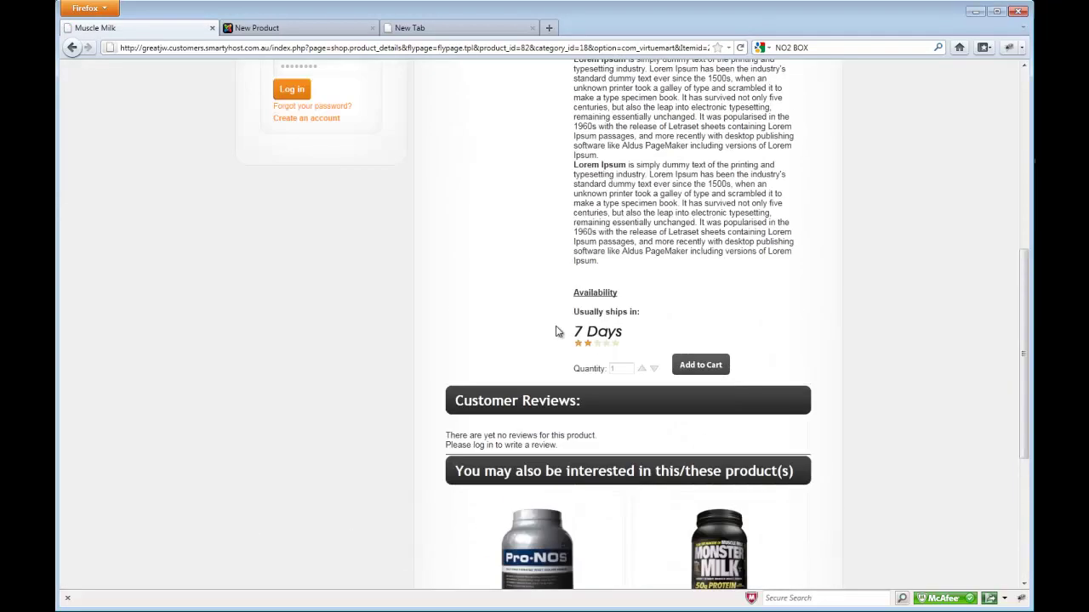
{"action": "scroll", "coordinate": [557, 331], "scroll_direction": "up", "scroll_amount": 4}
{"action": "scroll", "coordinate": [662, 382], "scroll_direction": "down", "scroll_amount": 5}
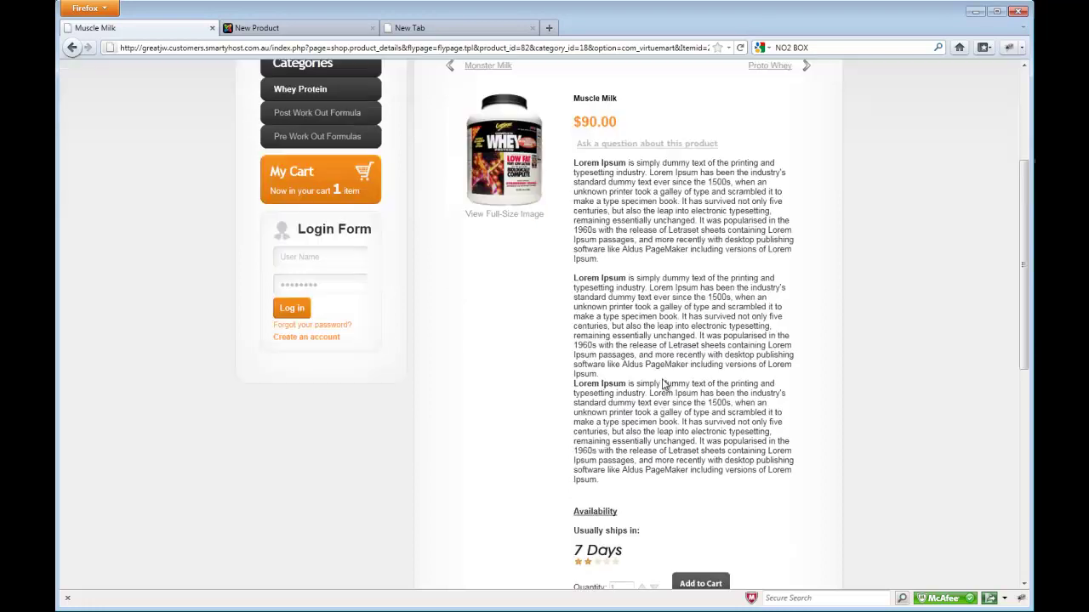
{"action": "scroll", "coordinate": [636, 368], "scroll_direction": "down", "scroll_amount": 1}
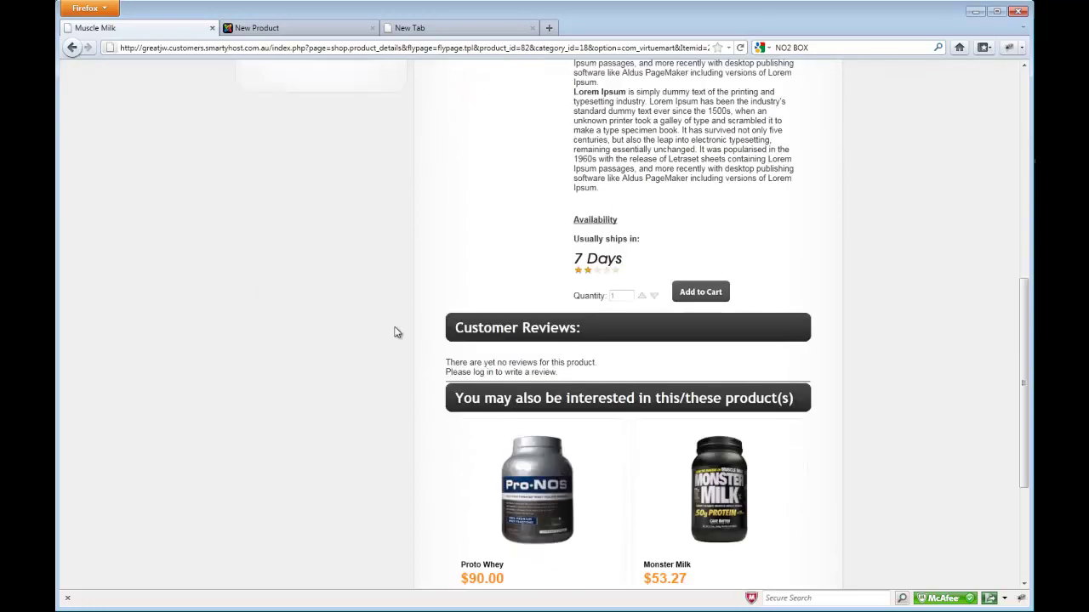
{"action": "scroll", "coordinate": [393, 332], "scroll_direction": "up", "scroll_amount": 5}
{"action": "scroll", "coordinate": [394, 332], "scroll_direction": "up", "scroll_amount": 2}
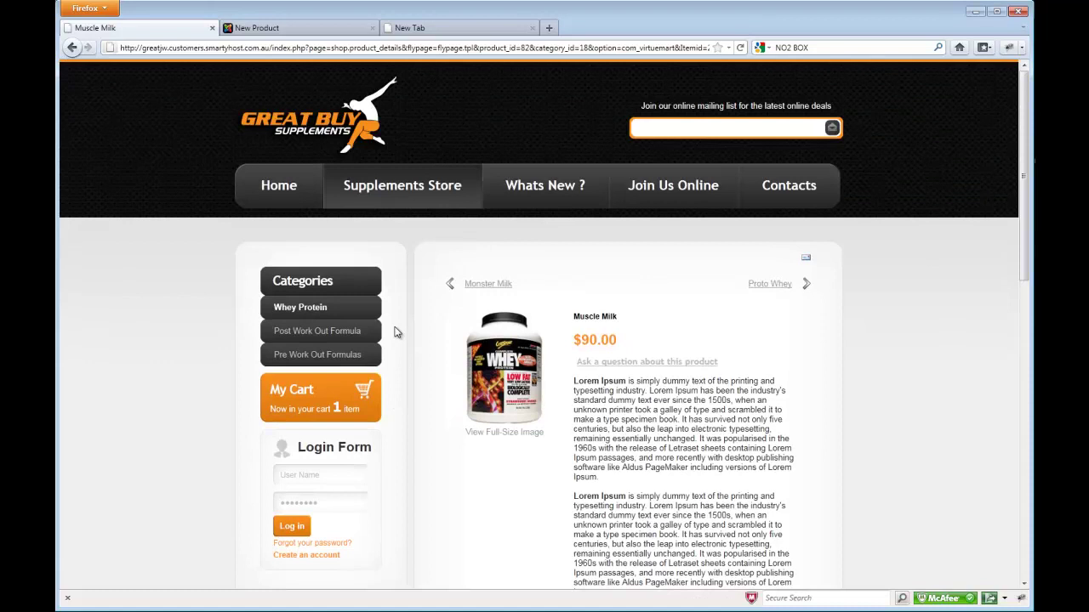
{"action": "scroll", "coordinate": [123, 255], "scroll_direction": "down", "scroll_amount": 5}
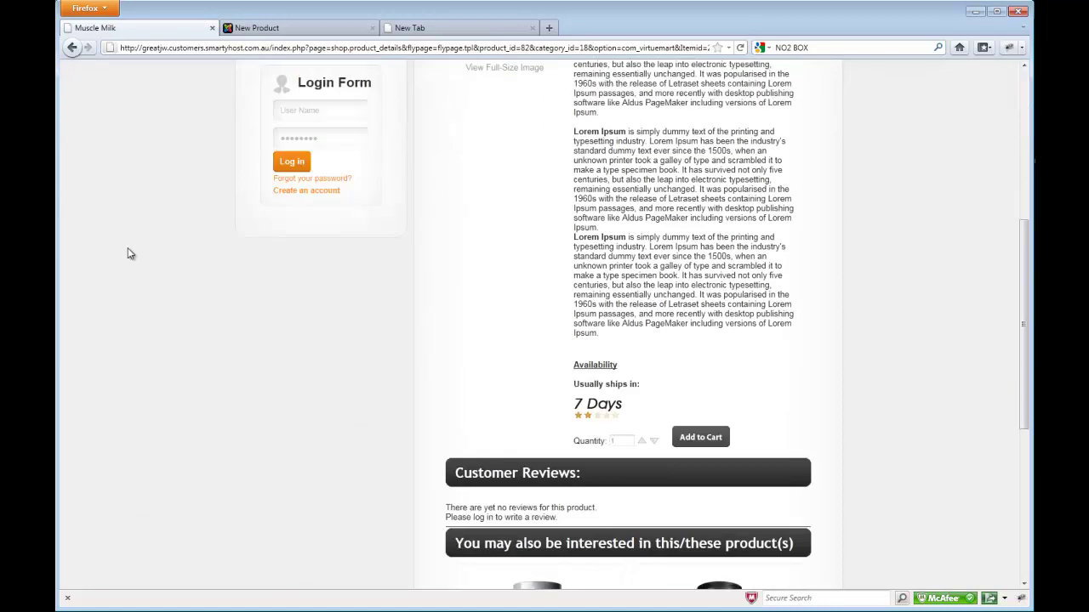
{"action": "scroll", "coordinate": [131, 253], "scroll_direction": "down", "scroll_amount": 2}
{"action": "scroll", "coordinate": [129, 254], "scroll_direction": "down", "scroll_amount": 1}
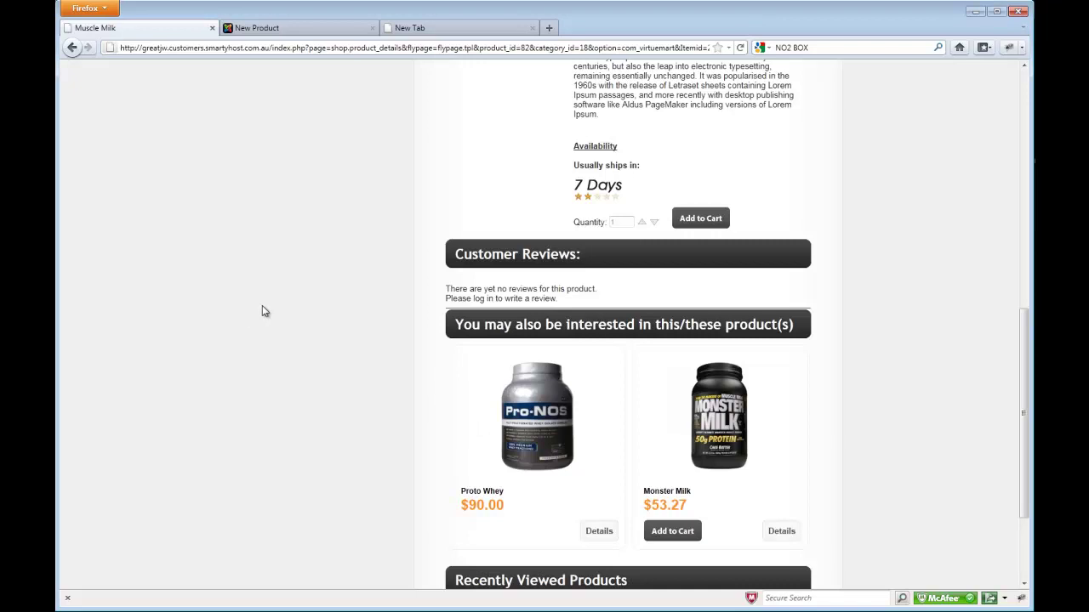
{"action": "scroll", "coordinate": [263, 310], "scroll_direction": "down", "scroll_amount": 2}
{"action": "scroll", "coordinate": [216, 179], "scroll_direction": "up", "scroll_amount": 3}
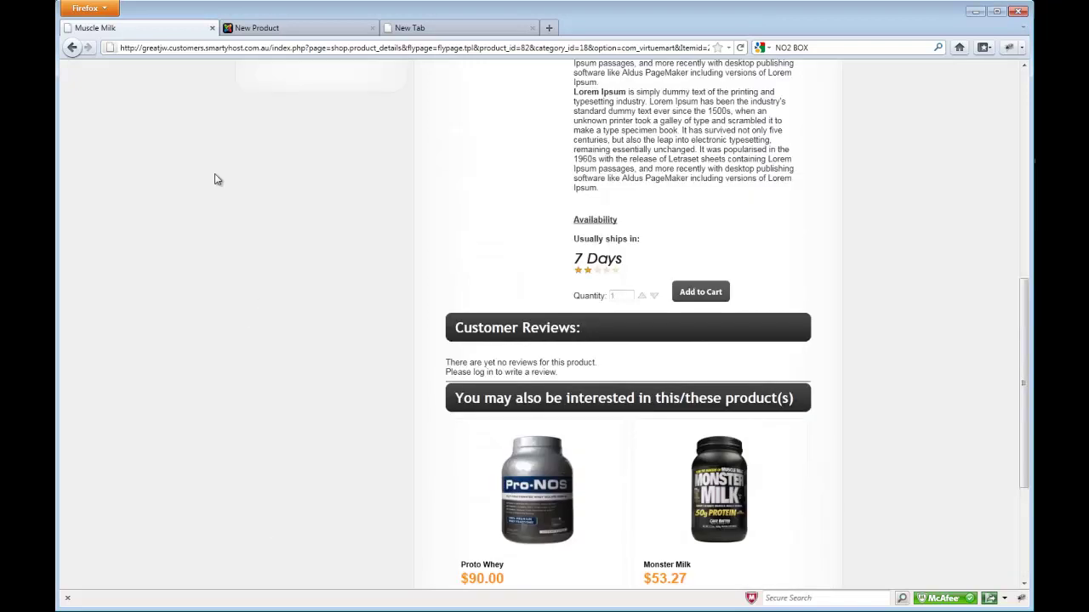
{"action": "left_click", "coordinate": [265, 31]}
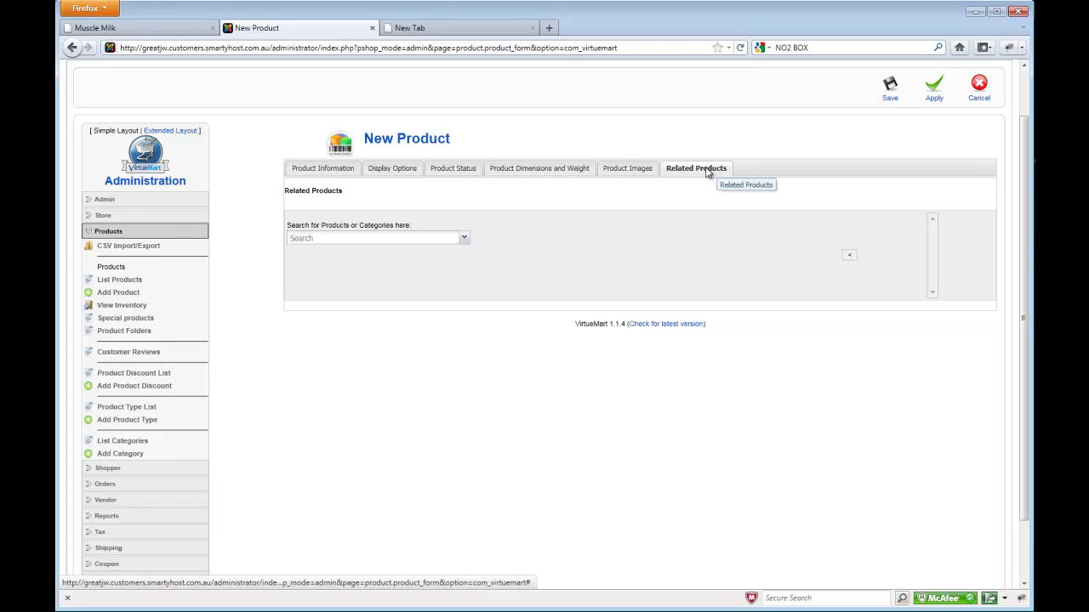
{"action": "left_click", "coordinate": [136, 28]}
{"action": "left_click", "coordinate": [267, 29]}
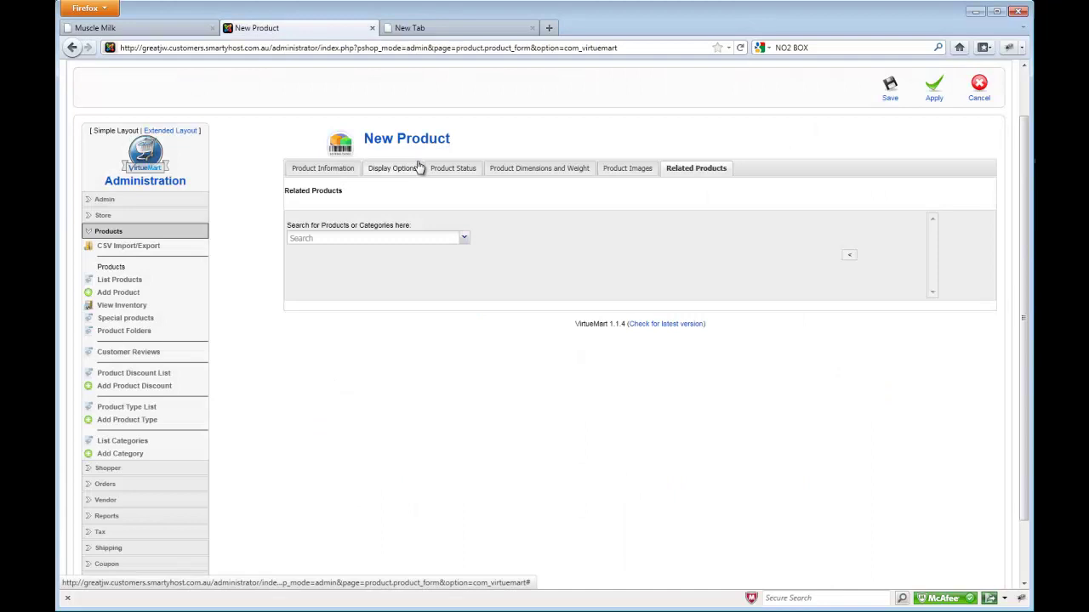
{"action": "left_click", "coordinate": [136, 28]}
{"action": "scroll", "coordinate": [728, 408], "scroll_direction": "up", "scroll_amount": 10}
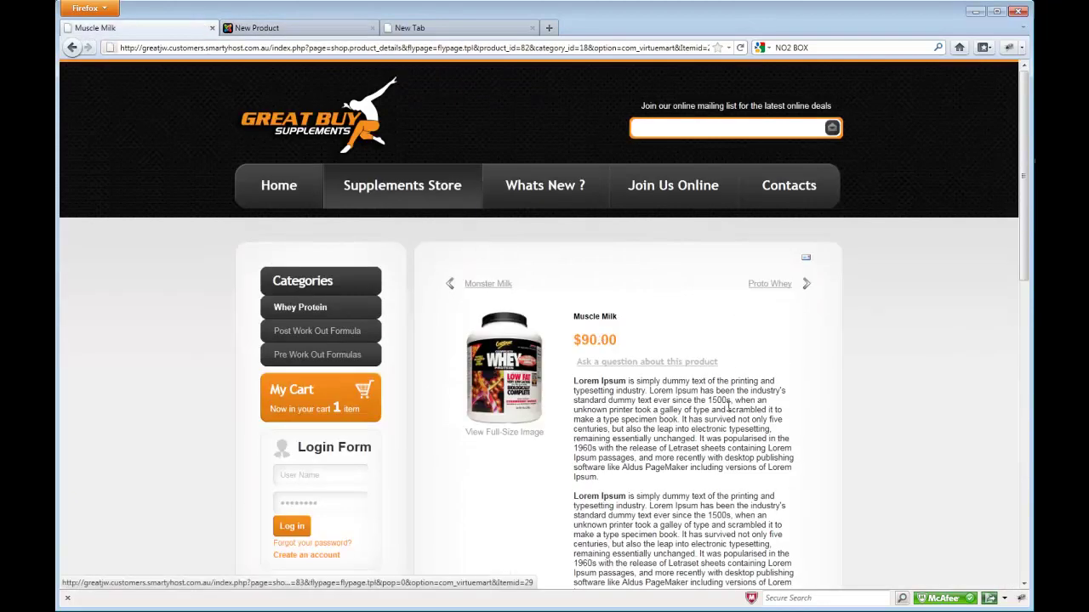
{"action": "scroll", "coordinate": [763, 385], "scroll_direction": "down", "scroll_amount": 4}
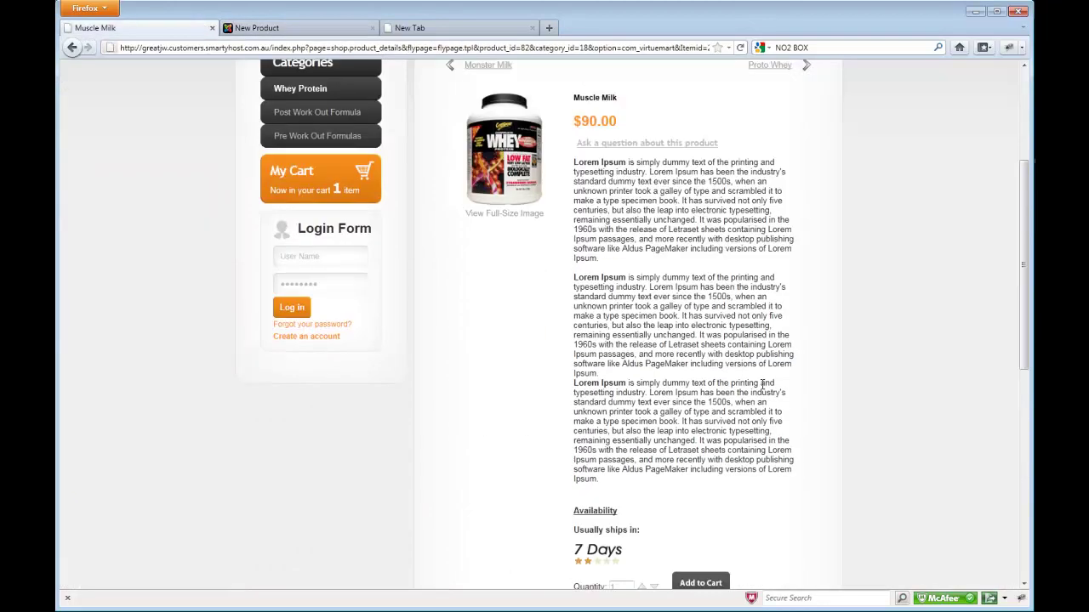
{"action": "left_click", "coordinate": [267, 29]}
{"action": "left_click", "coordinate": [392, 237]}
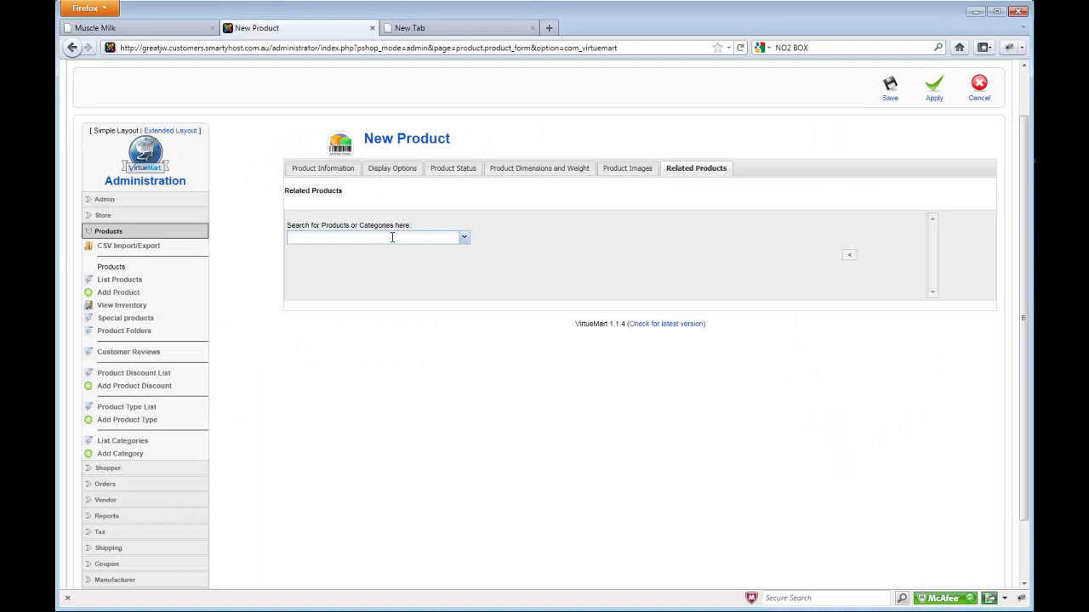
Search 'whey' and add Muscle Milk and Proto Whey as related products
{"action": "type", "text": "whey"}
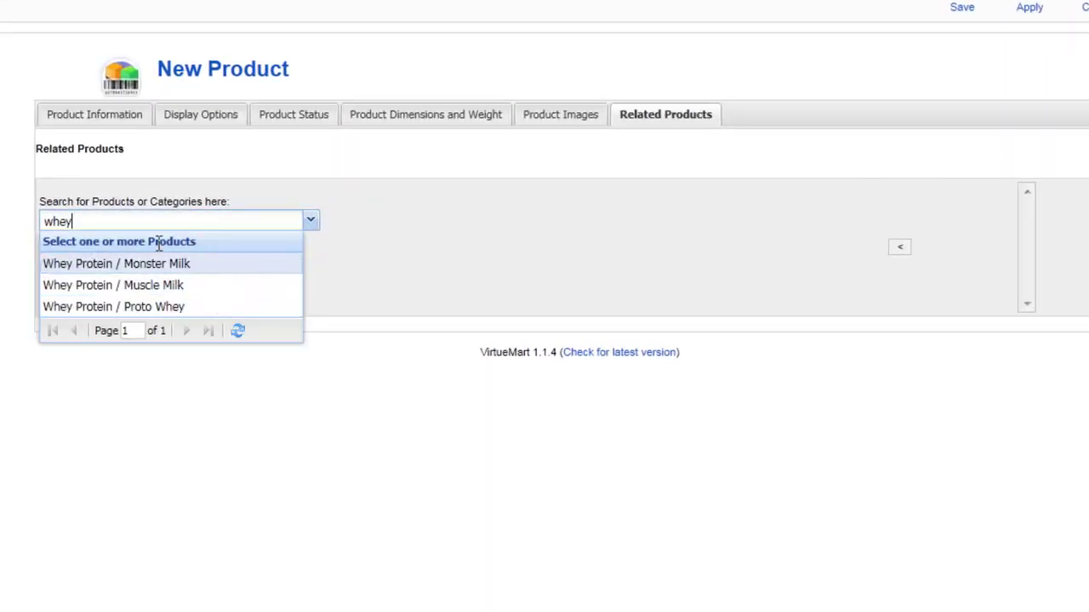
{"action": "left_click", "coordinate": [106, 288]}
{"action": "left_click", "coordinate": [145, 311]}
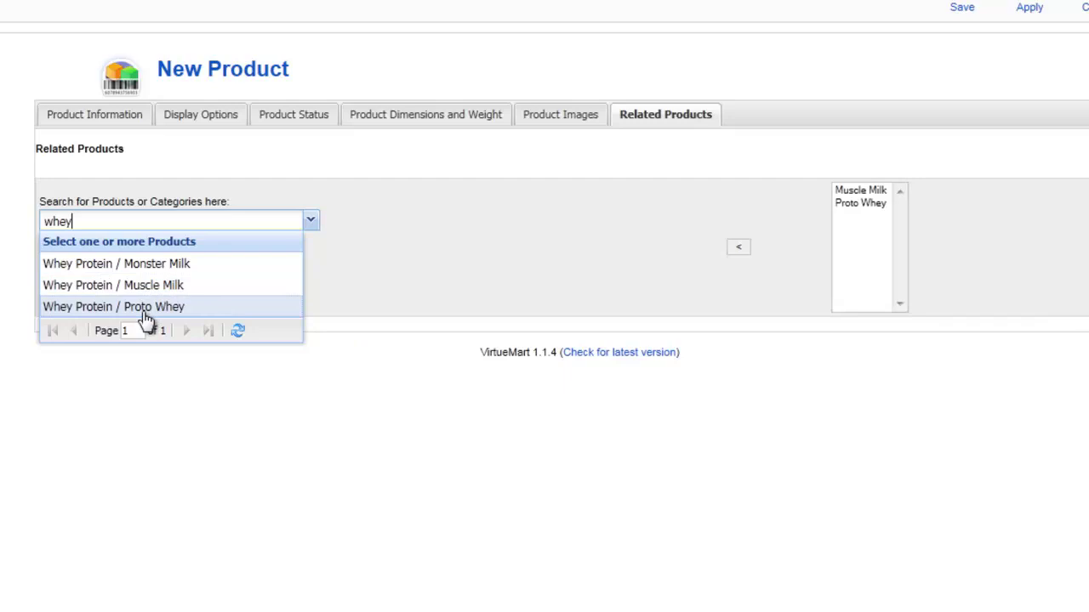
{"action": "left_click", "coordinate": [652, 232]}
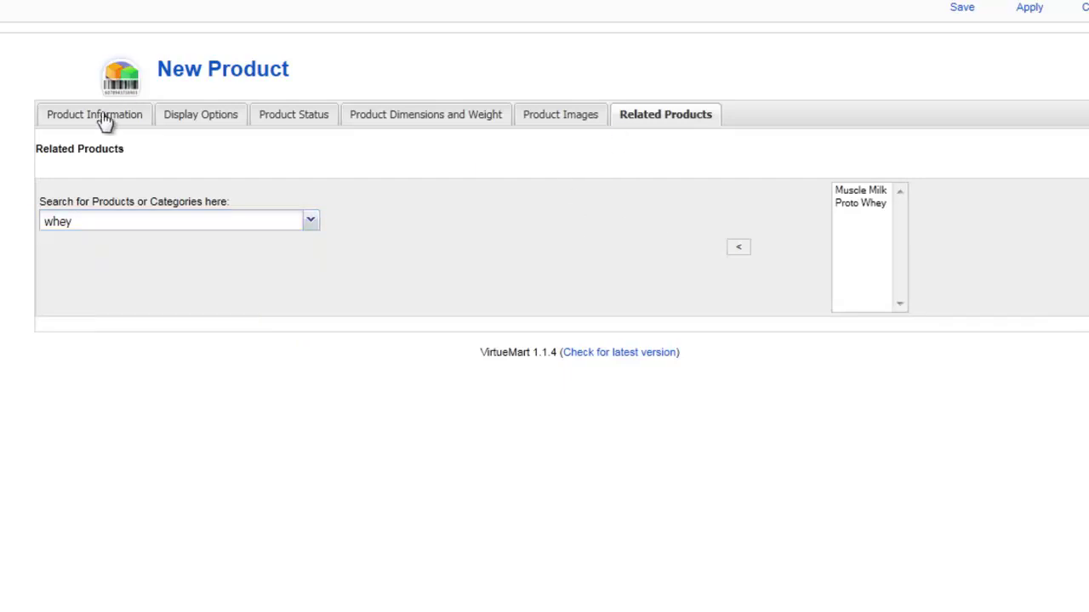
{"action": "scroll", "coordinate": [907, 136], "scroll_direction": "up", "scroll_amount": 2}
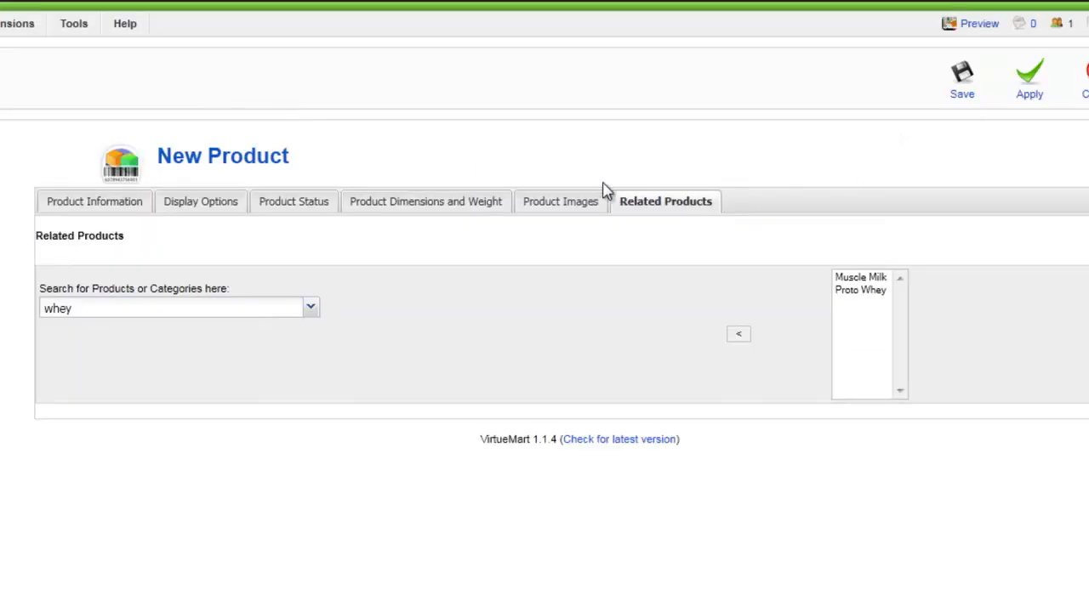
Look over the Dimensions, Status and Display tabs, then check the VAT Id on Product Information
{"action": "left_click", "coordinate": [433, 206]}
{"action": "left_click", "coordinate": [282, 205]}
{"action": "left_click", "coordinate": [219, 206]}
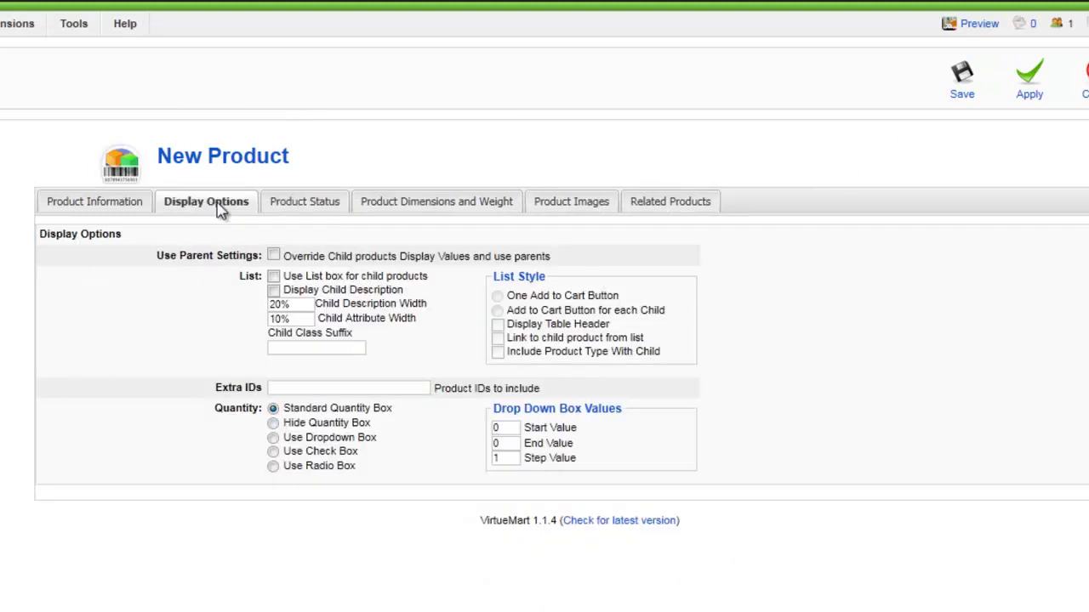
{"action": "left_click", "coordinate": [110, 206]}
{"action": "scroll", "coordinate": [676, 280], "scroll_direction": "down", "scroll_amount": 2}
{"action": "scroll", "coordinate": [676, 281], "scroll_direction": "up", "scroll_amount": 2}
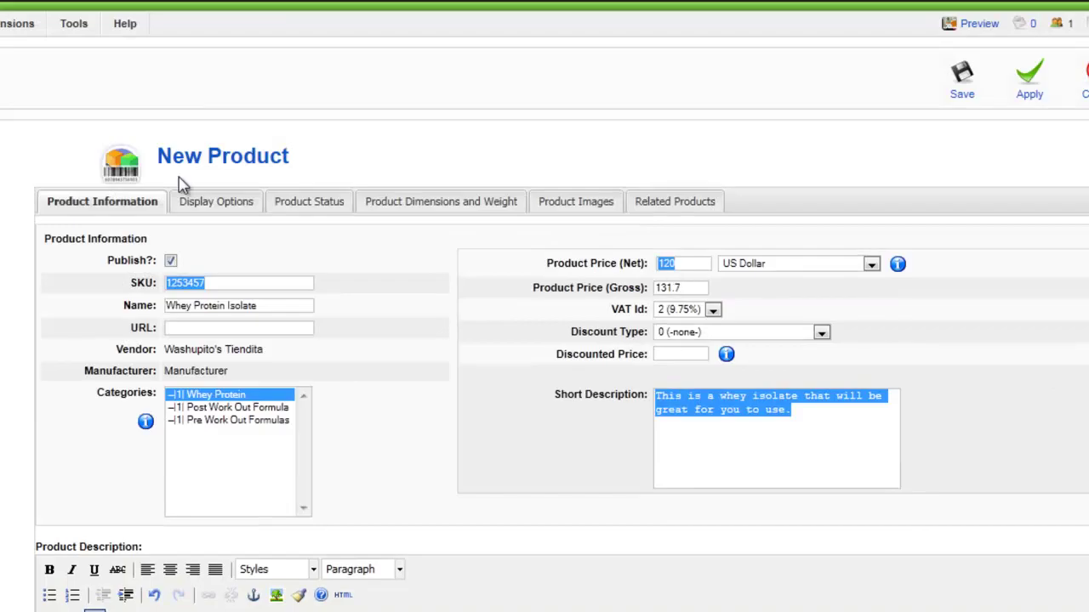
{"action": "left_click", "coordinate": [292, 208]}
{"action": "left_click", "coordinate": [400, 211]}
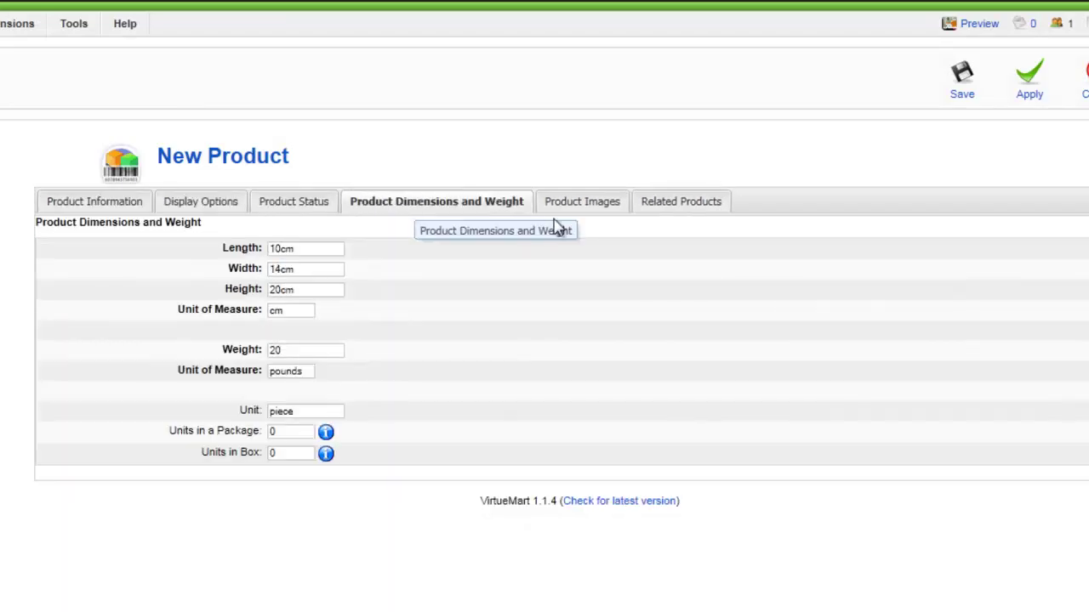
{"action": "left_click", "coordinate": [126, 208]}
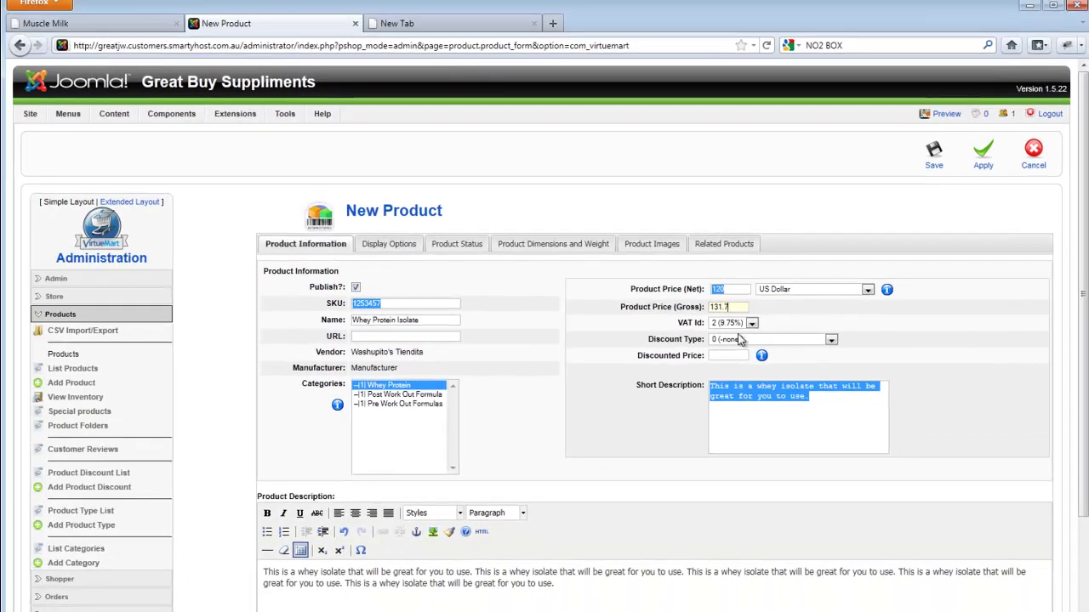
{"action": "left_click", "coordinate": [734, 327]}
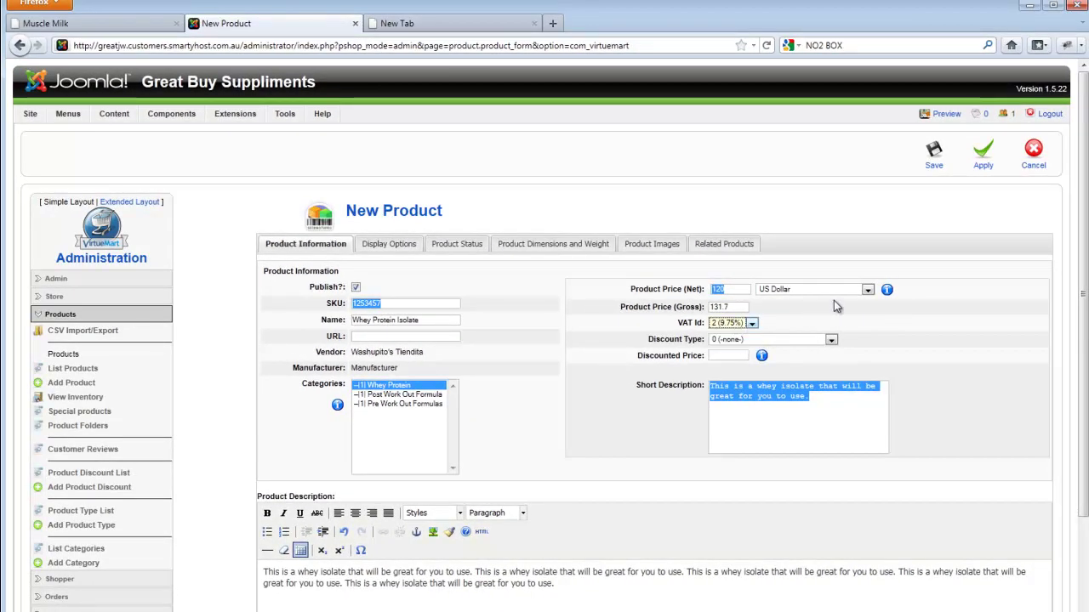
Save Whey Protein Isolate and review its success confirmation, $120.00 net price and Pro-NOS images
{"action": "left_click", "coordinate": [935, 162]}
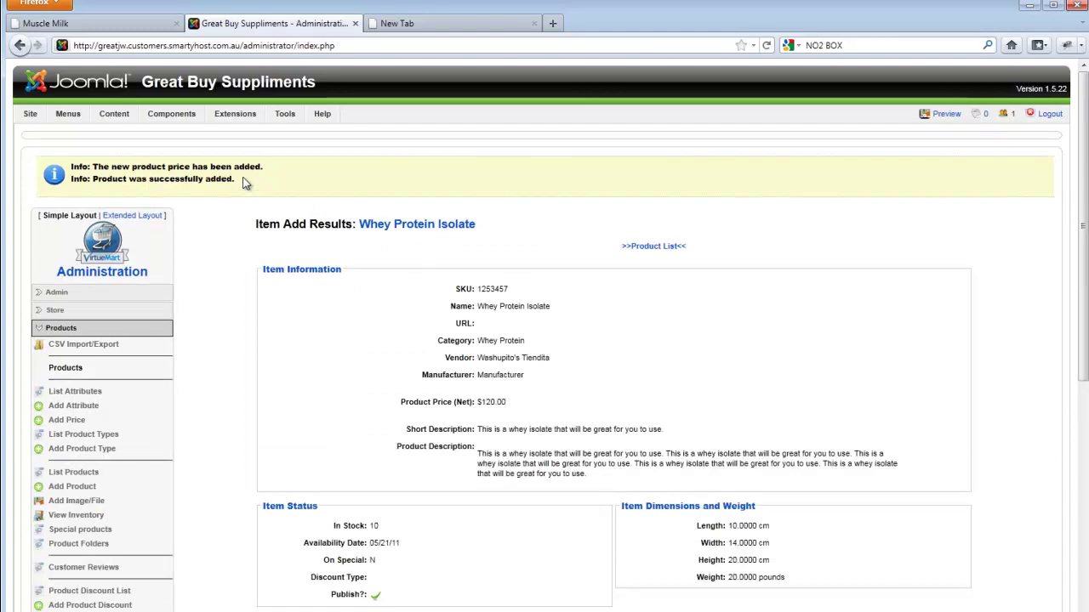
{"action": "left_click_drag", "start_coordinate": [245, 184], "coordinate": [175, 167]}
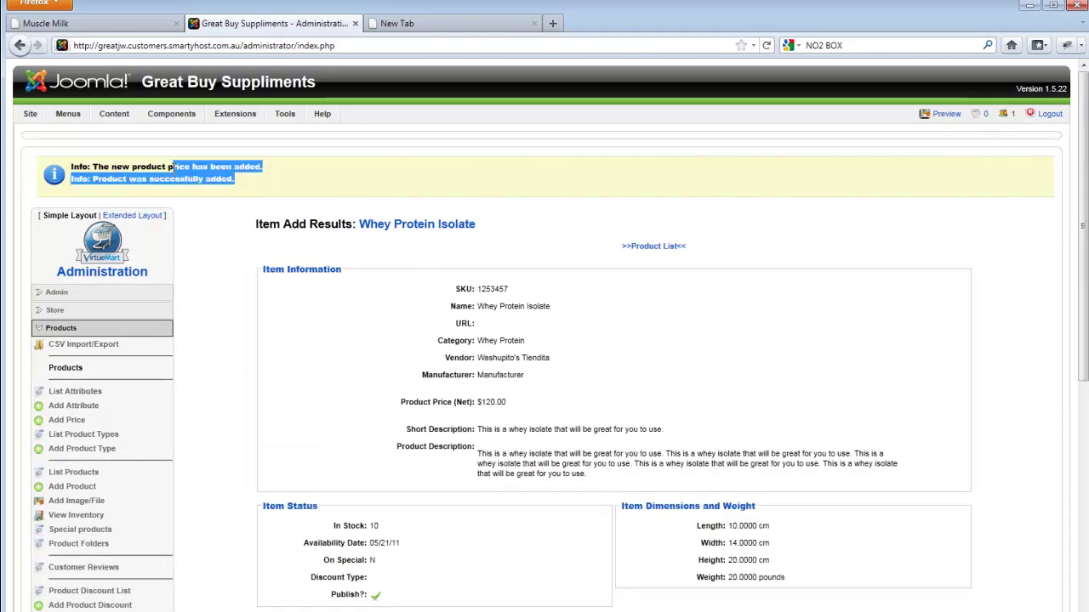
{"action": "left_click", "coordinate": [350, 203]}
{"action": "scroll", "coordinate": [689, 351], "scroll_direction": "down", "scroll_amount": 5}
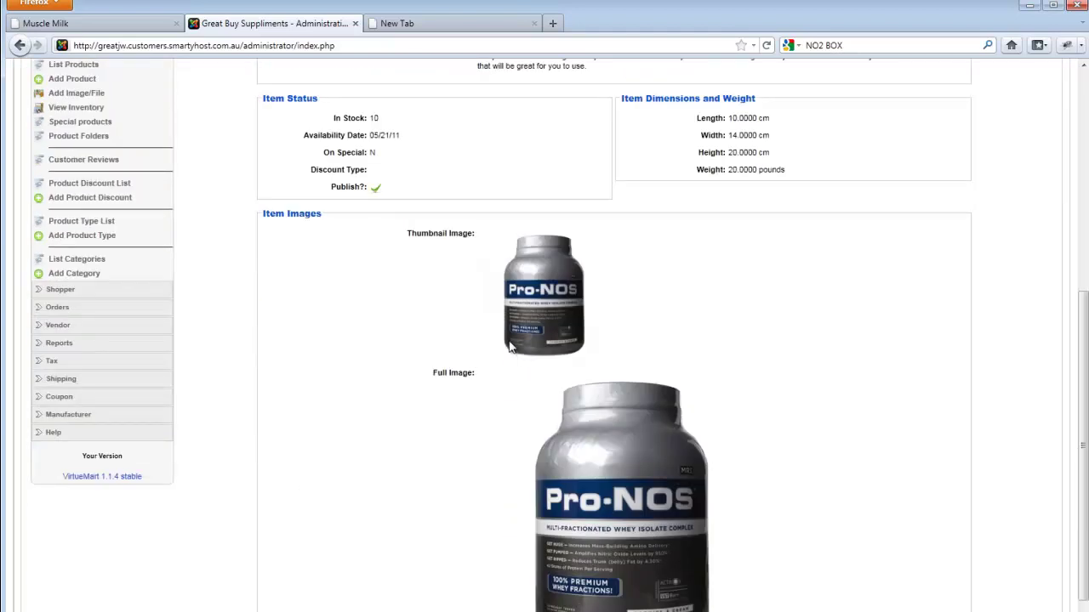
{"action": "left_click_drag", "start_coordinate": [452, 247], "coordinate": [596, 333]}
{"action": "left_click", "coordinate": [596, 333]}
{"action": "scroll", "coordinate": [568, 380], "scroll_direction": "up", "scroll_amount": 7}
View Whey Protein Isolate's storefront page via the Whey Protein category, then return to the admin
{"action": "scroll", "coordinate": [568, 375], "scroll_direction": "down", "scroll_amount": 5}
{"action": "scroll", "coordinate": [567, 379], "scroll_direction": "up", "scroll_amount": 8}
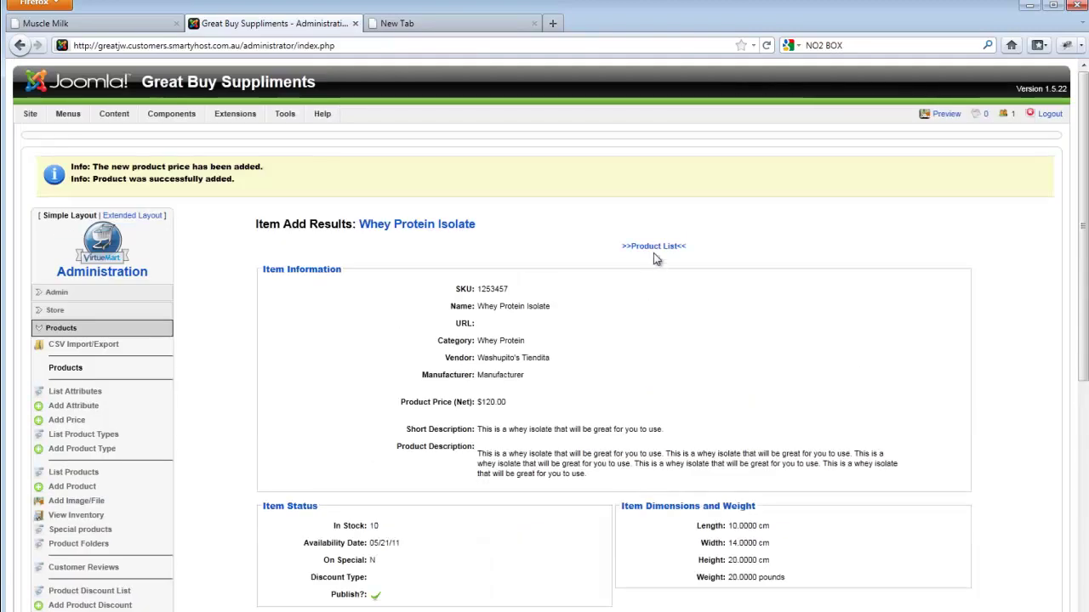
{"action": "left_click", "coordinate": [108, 24]}
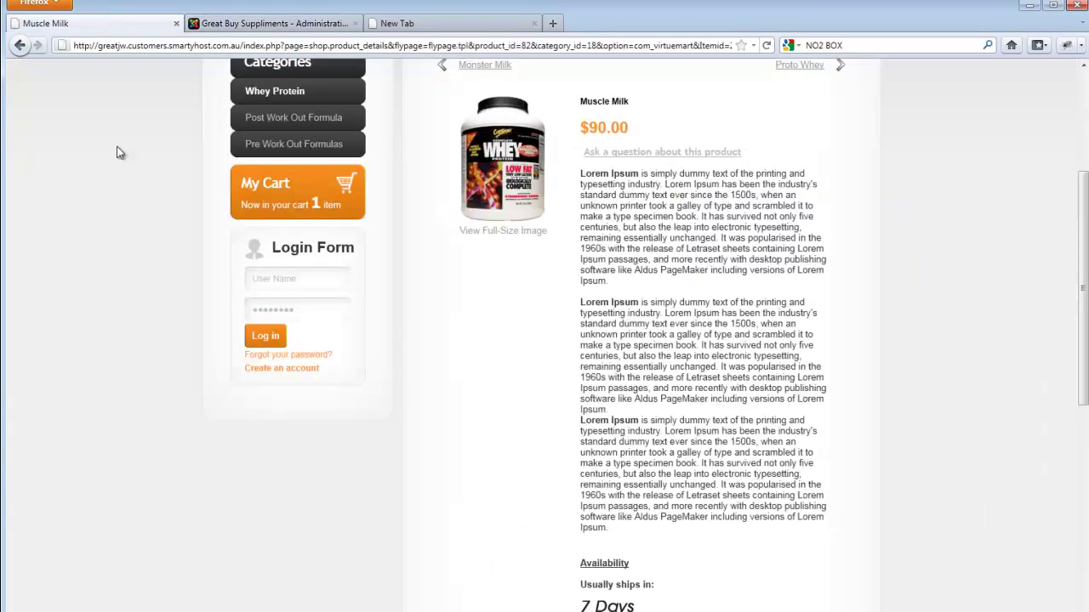
{"action": "scroll", "coordinate": [127, 170], "scroll_direction": "up", "scroll_amount": 5}
{"action": "left_click", "coordinate": [284, 335]}
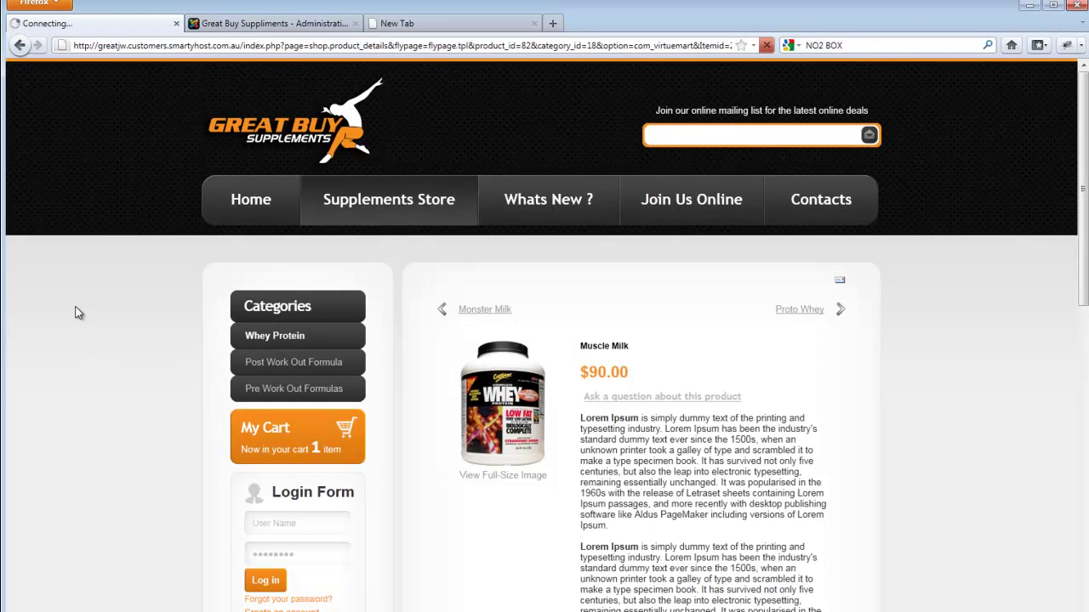
{"action": "scroll", "coordinate": [76, 313], "scroll_direction": "down", "scroll_amount": 10}
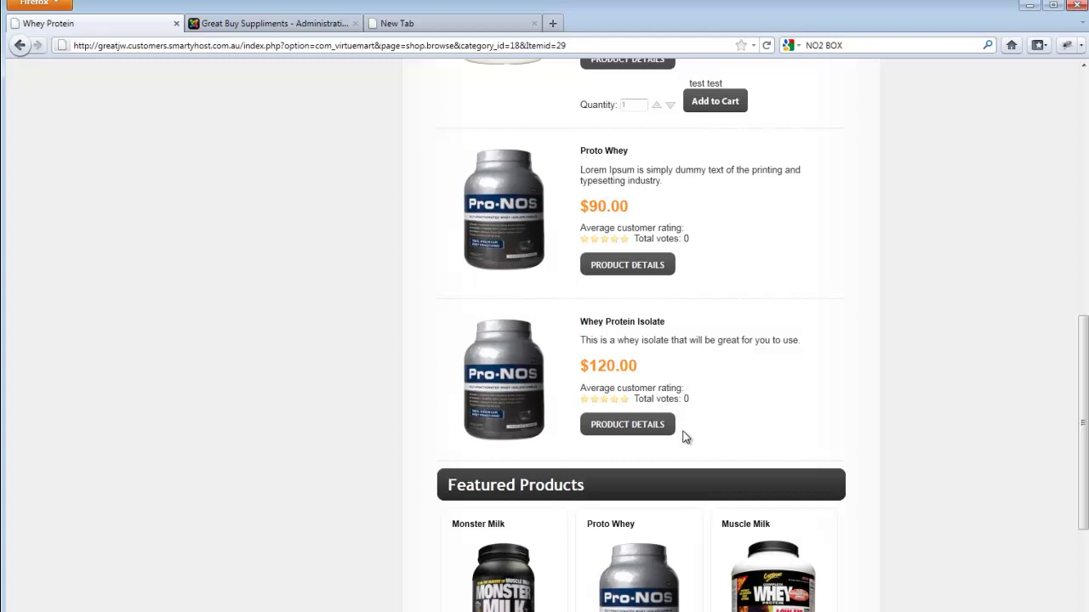
{"action": "left_click", "coordinate": [631, 431]}
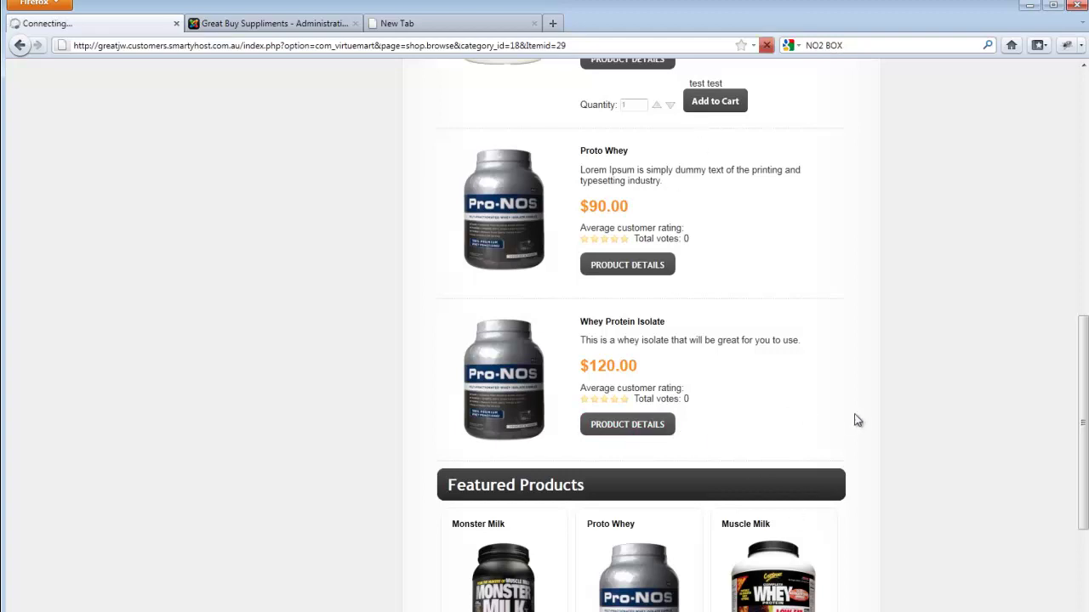
{"action": "scroll", "coordinate": [853, 413], "scroll_direction": "down", "scroll_amount": 4}
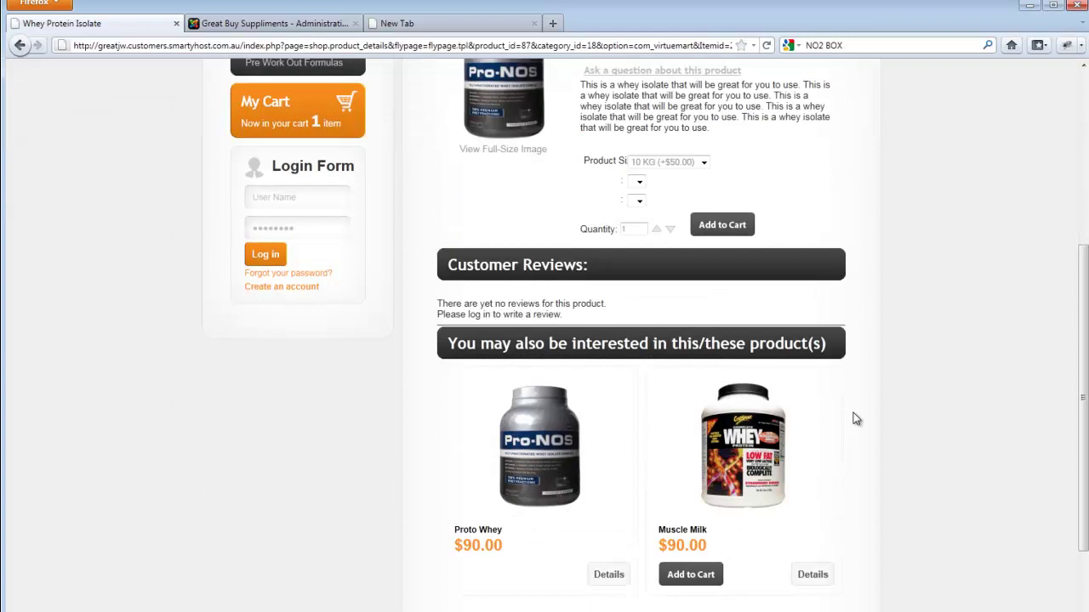
{"action": "scroll", "coordinate": [856, 416], "scroll_direction": "up", "scroll_amount": 3}
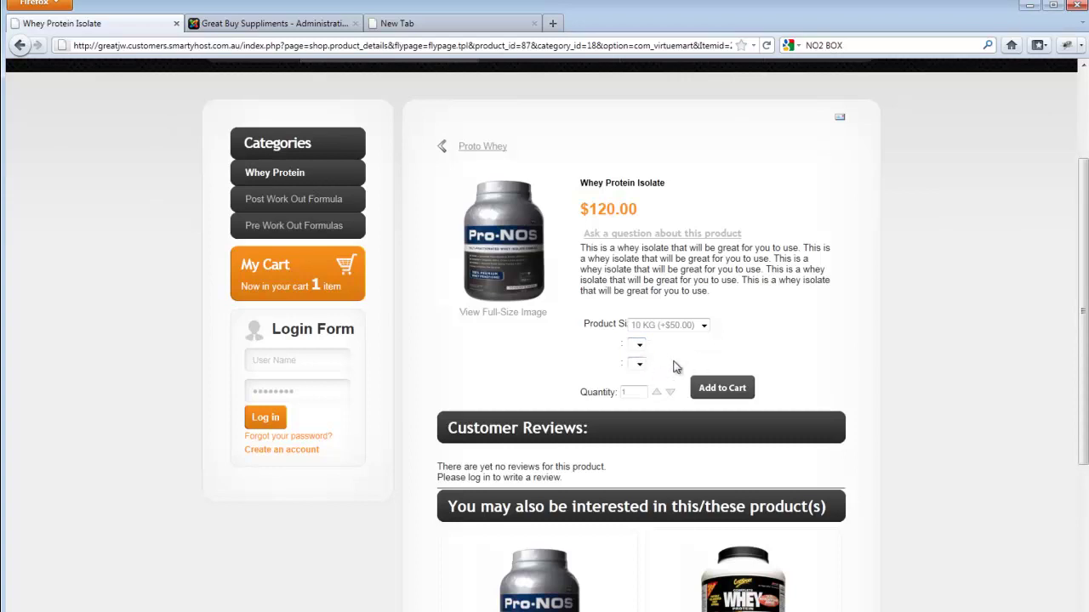
{"action": "left_click", "coordinate": [249, 24]}
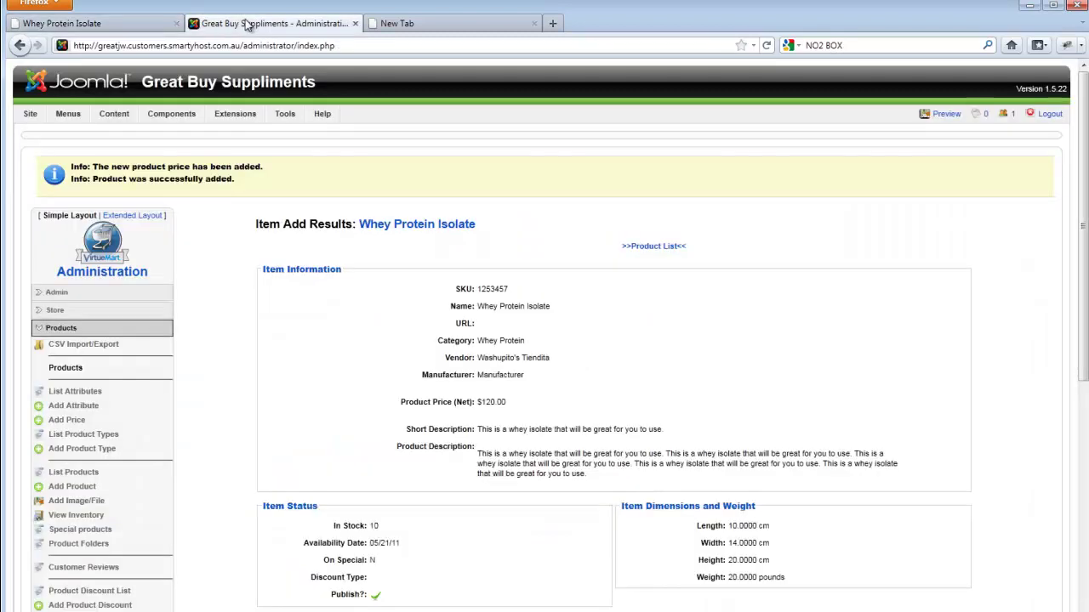
Check the 'Product Size' attribute label on the storefront product page, then return to the admin list
{"action": "left_click", "coordinate": [652, 246]}
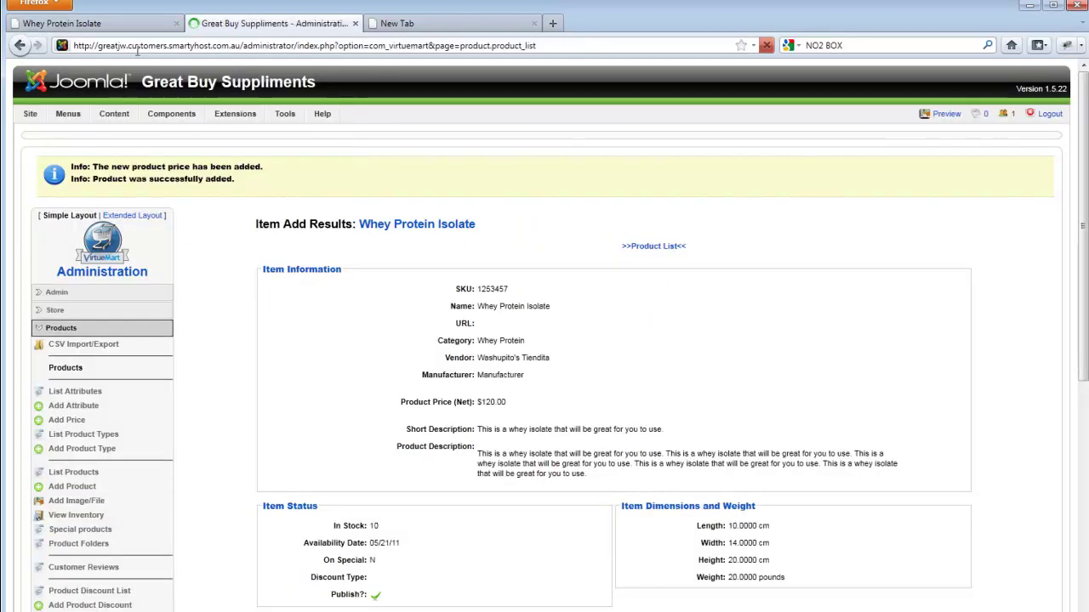
{"action": "left_click", "coordinate": [62, 23]}
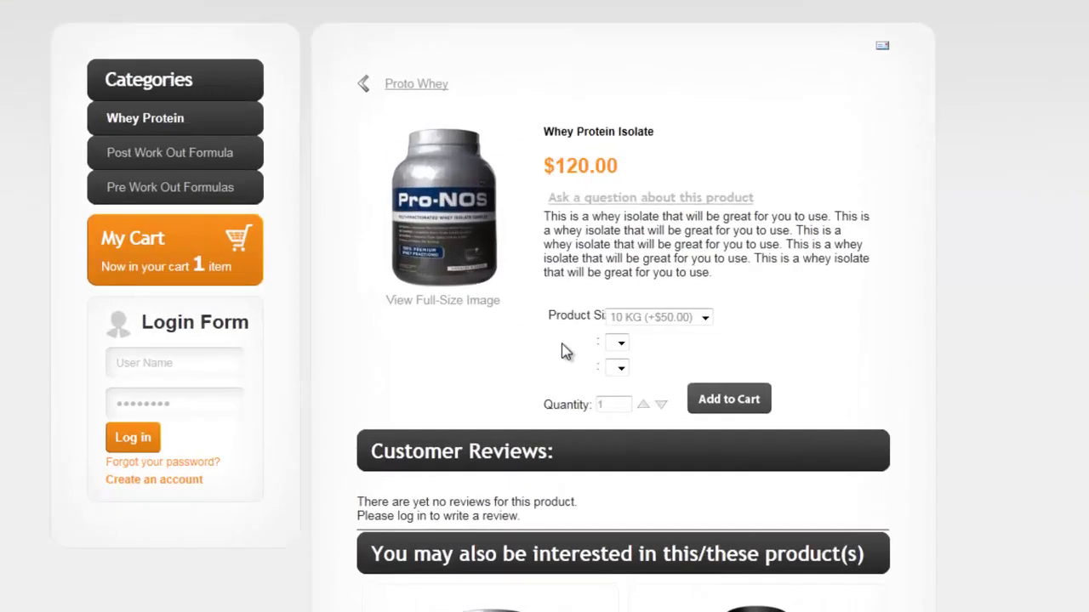
{"action": "left_click_drag", "start_coordinate": [511, 336], "coordinate": [532, 336]}
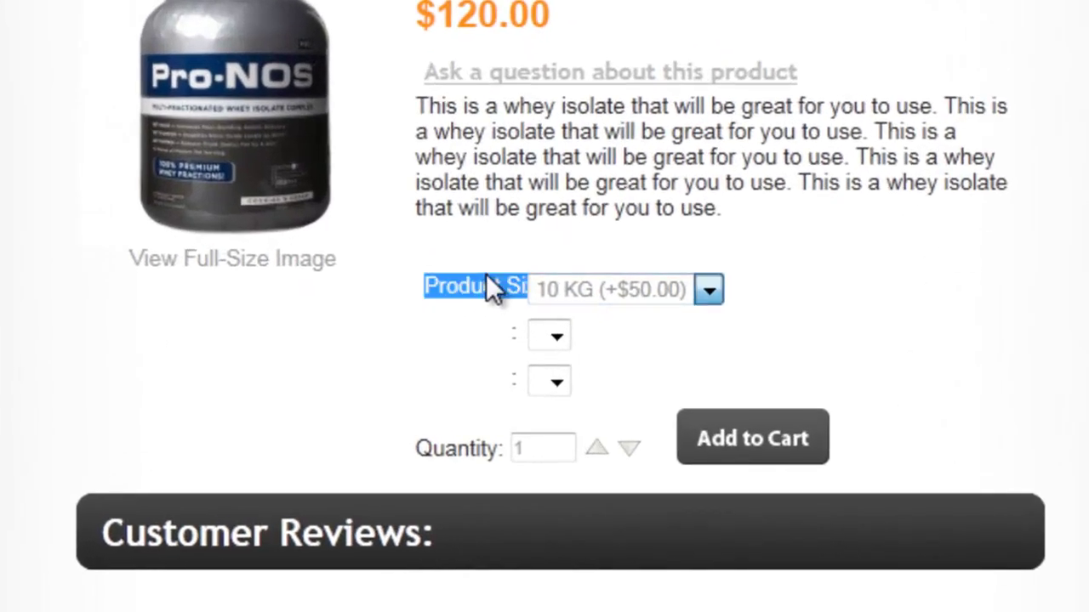
{"action": "left_click_drag", "start_coordinate": [487, 273], "coordinate": [466, 298]}
{"action": "key", "text": "ctrl+Tab"}
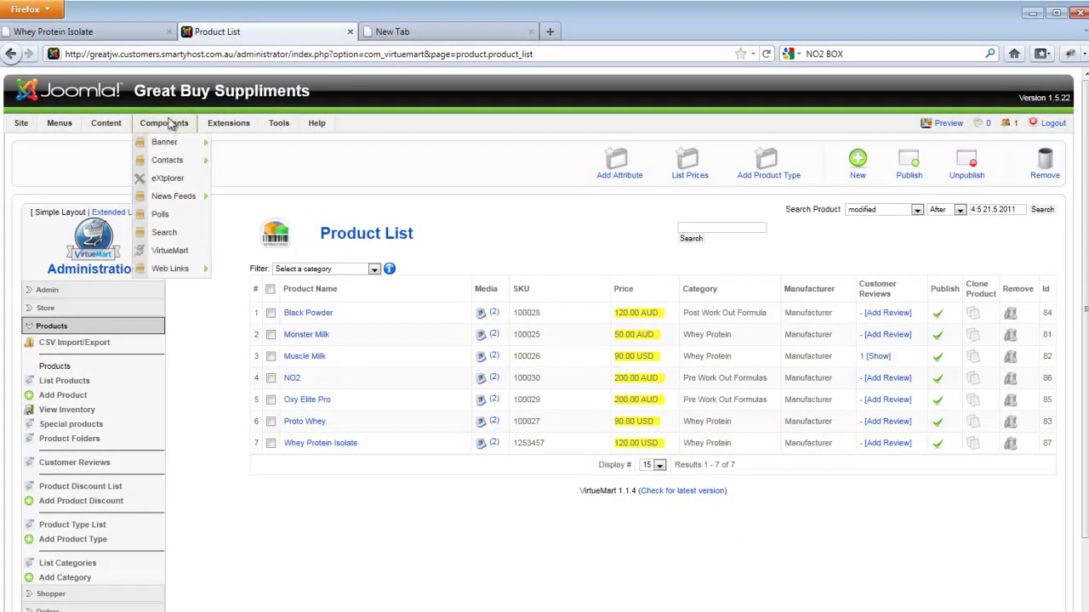
In Whey Protein Isolate's Product Status settings, change the attribute title from 'Product Size' to 'Size'
{"action": "left_click", "coordinate": [323, 443]}
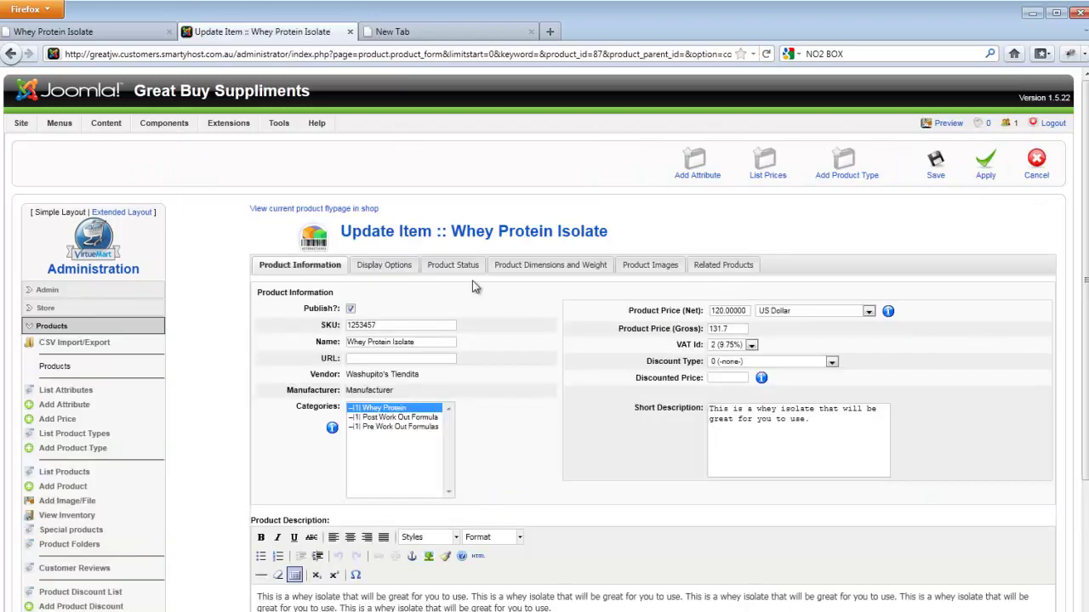
{"action": "left_click", "coordinate": [387, 266]}
{"action": "left_click", "coordinate": [442, 266]}
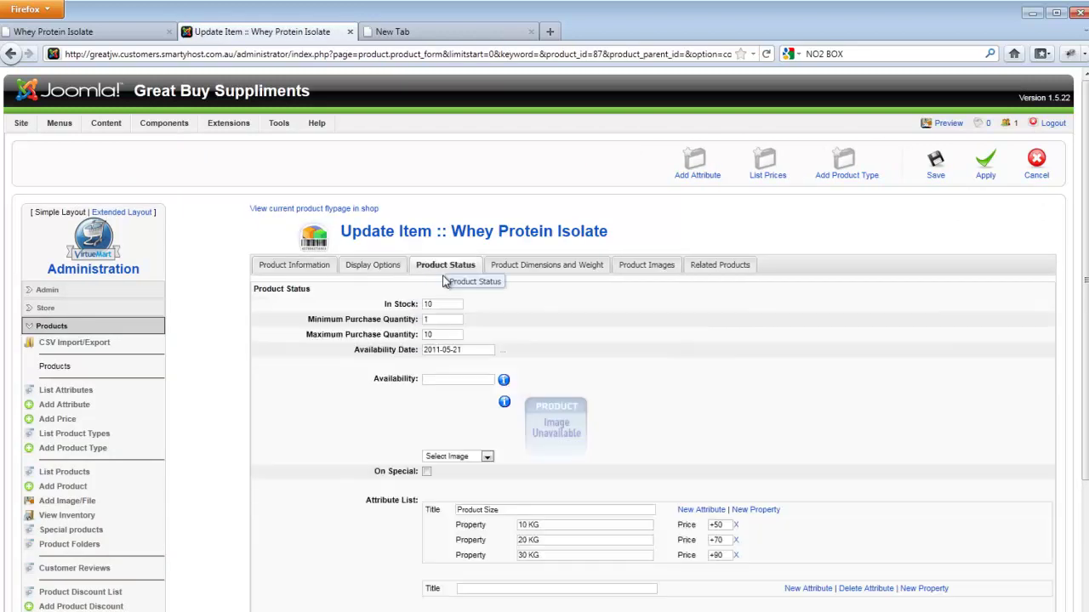
{"action": "scroll", "coordinate": [678, 442], "scroll_direction": "down", "scroll_amount": 2}
{"action": "left_click_drag", "start_coordinate": [494, 431], "coordinate": [410, 422]}
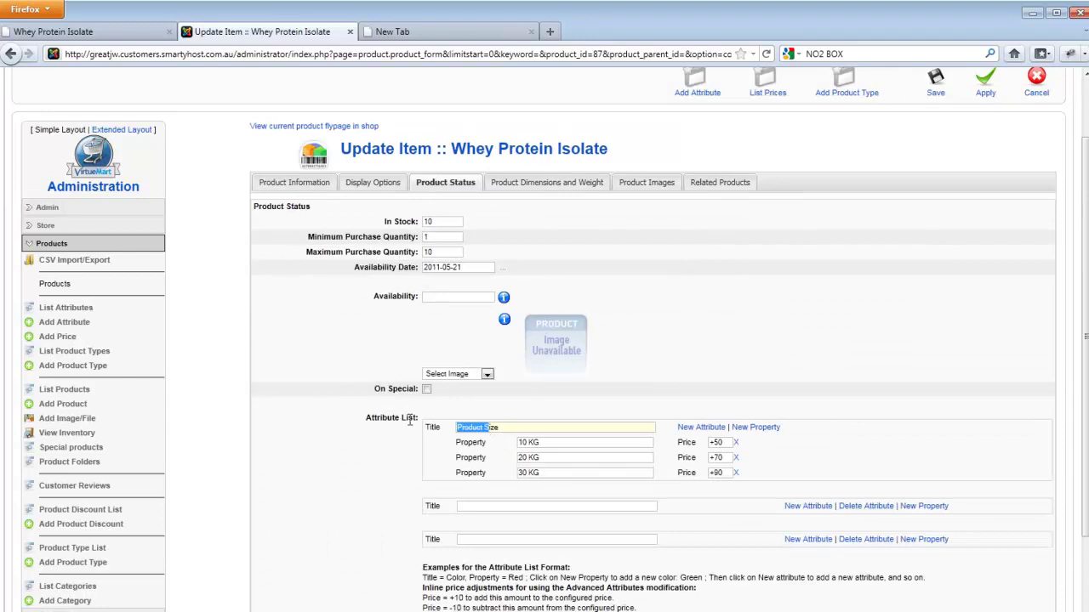
{"action": "left_click", "coordinate": [410, 422]}
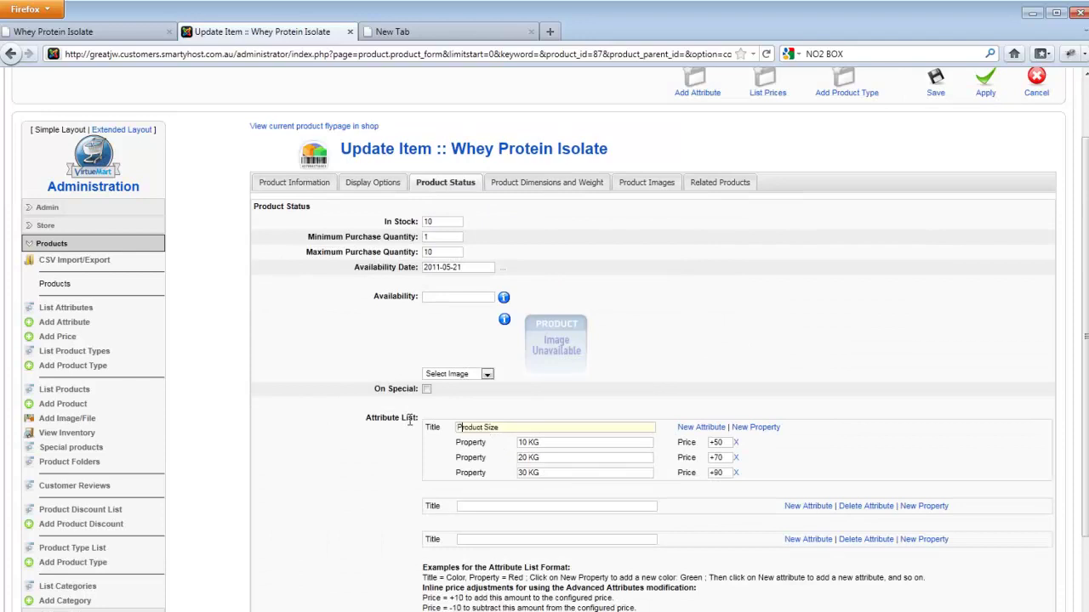
{"action": "double_click", "coordinate": [474, 427]}
{"action": "key", "text": "BackSpace"}
Delete the two empty attribute rows and apply the product changes
{"action": "left_click", "coordinate": [876, 507]}
{"action": "left_click", "coordinate": [880, 507]}
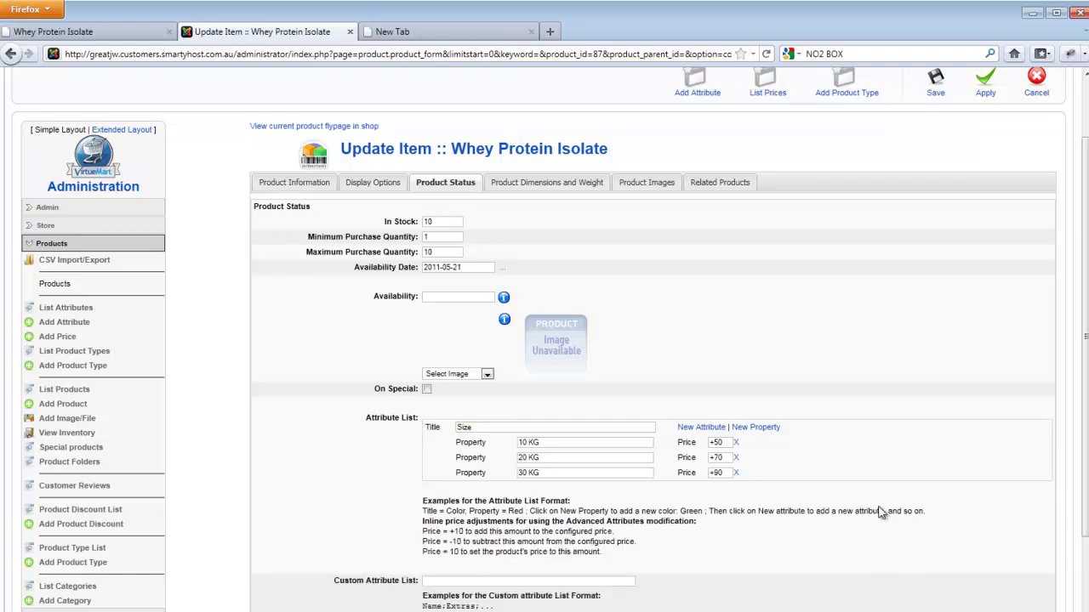
{"action": "scroll", "coordinate": [677, 370], "scroll_direction": "up", "scroll_amount": 2}
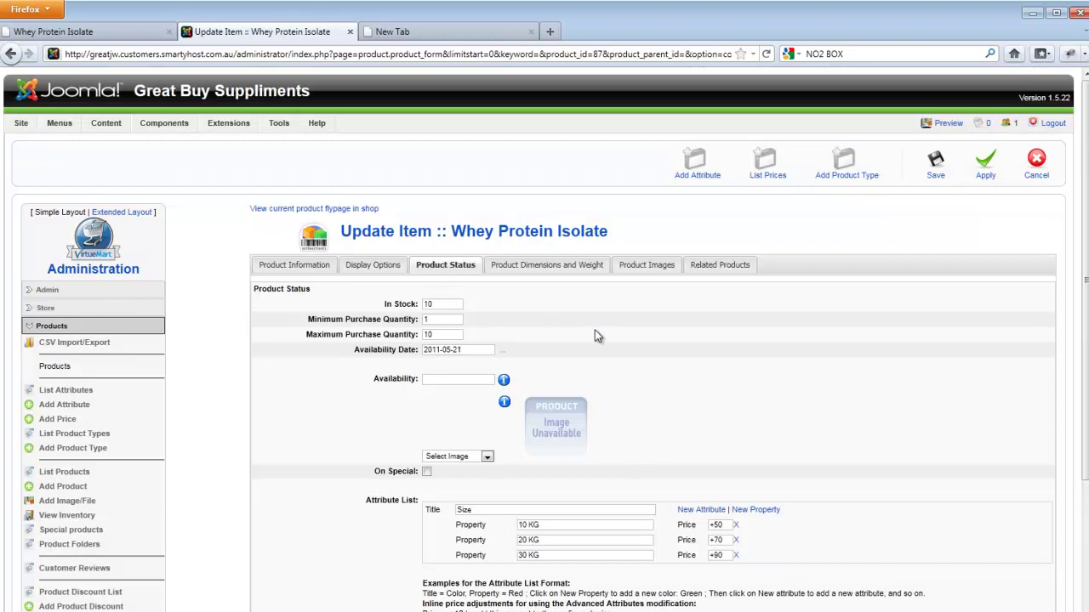
{"action": "left_click", "coordinate": [985, 163]}
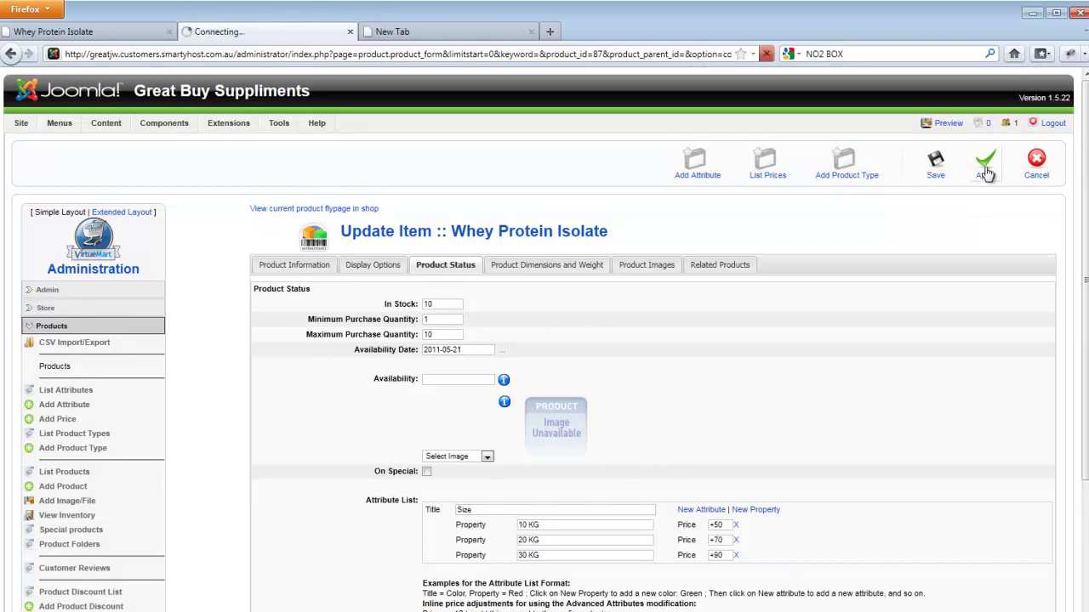
Reload the storefront page and add Whey Protein Isolate in 20 KG (+$70.00) size to the cart
{"action": "left_click", "coordinate": [127, 39]}
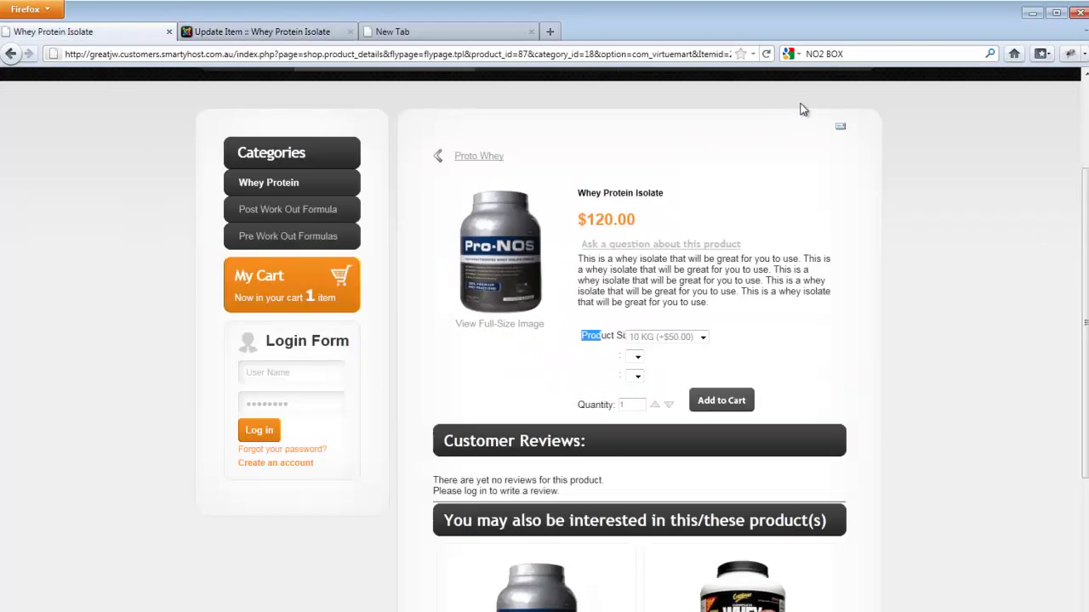
{"action": "left_click", "coordinate": [765, 56]}
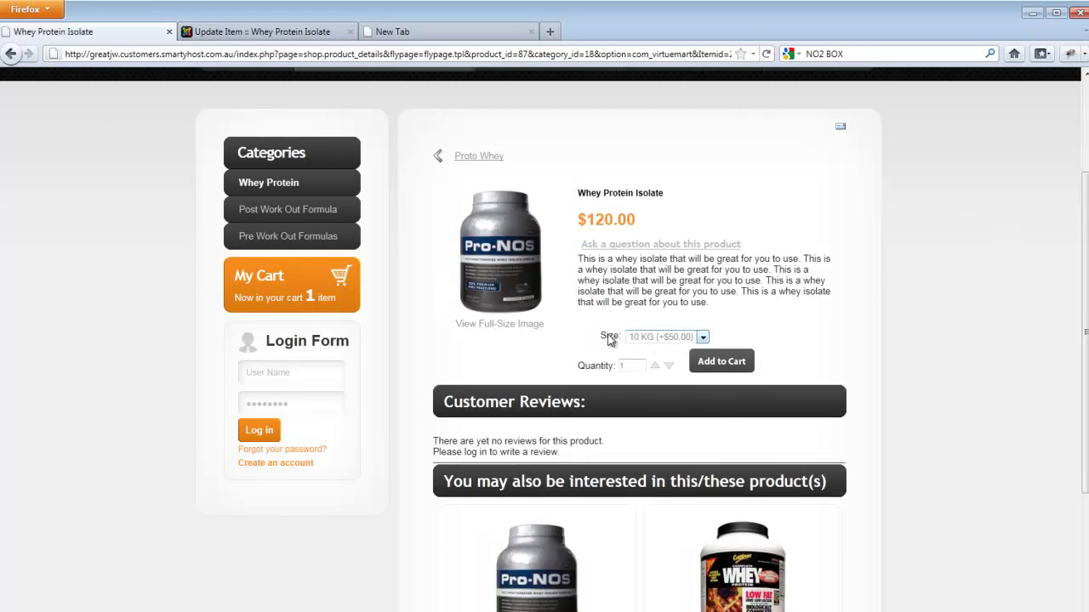
{"action": "left_click", "coordinate": [703, 336]}
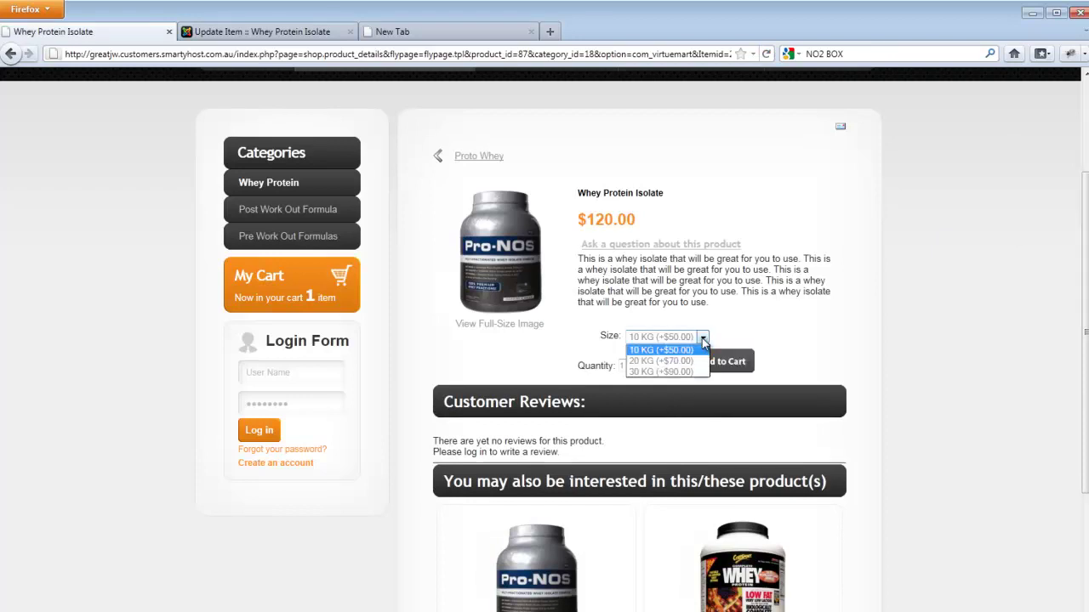
{"action": "left_click", "coordinate": [683, 361]}
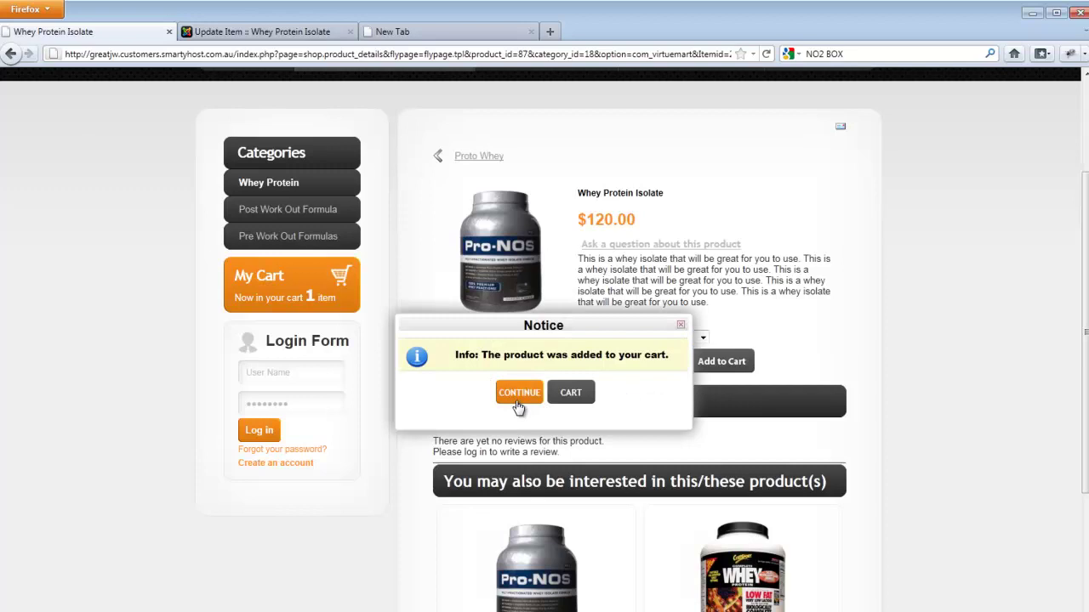
{"action": "left_click", "coordinate": [519, 399]}
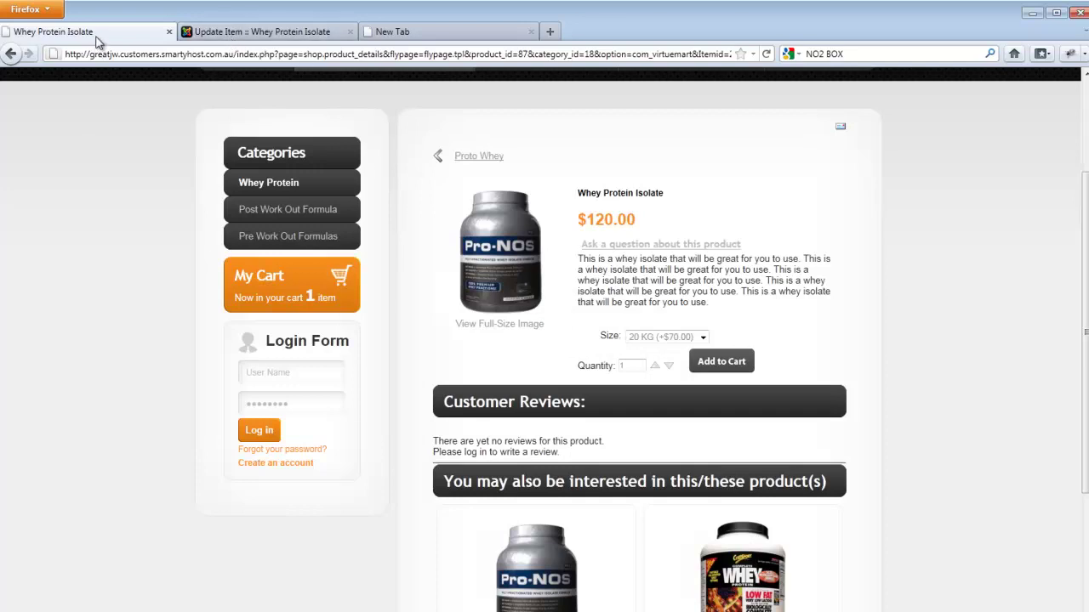
Return to Whey Protein Isolate's admin edit page
{"action": "left_click", "coordinate": [232, 36]}
{"action": "left_click", "coordinate": [118, 32]}
{"action": "left_click", "coordinate": [202, 31]}
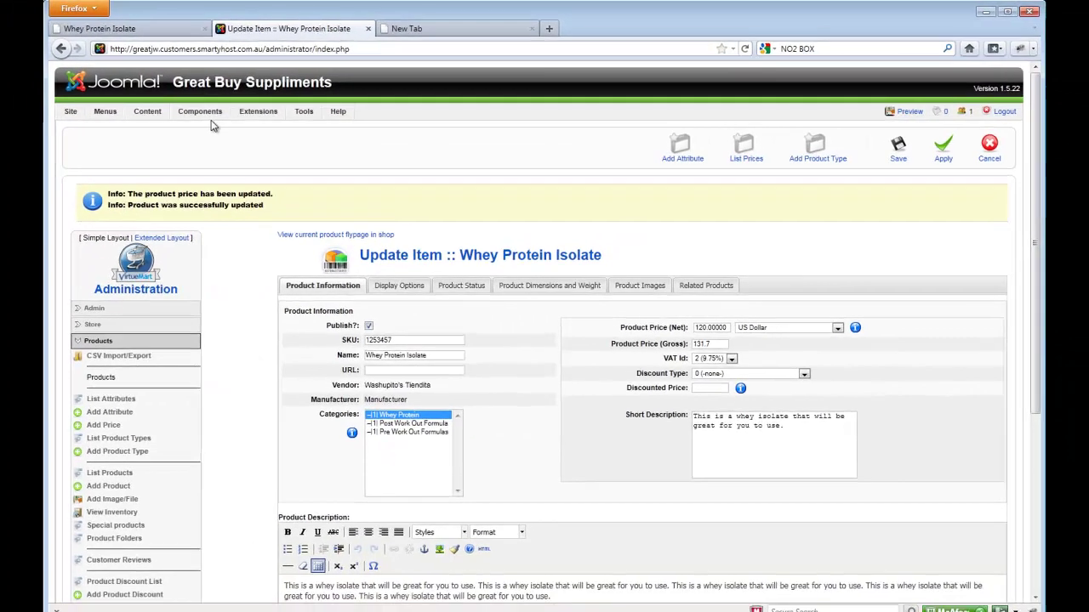
Add another 20 KG Whey Protein Isolate to the cart from the storefront product page
{"action": "scroll", "coordinate": [214, 123], "scroll_direction": "down", "scroll_amount": 2}
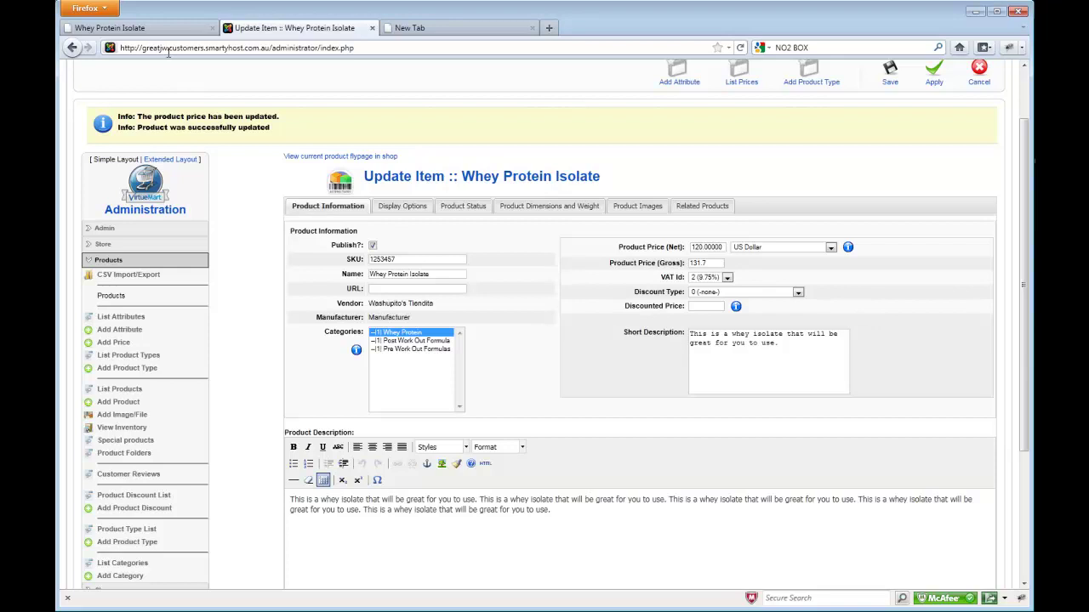
{"action": "left_click", "coordinate": [157, 28]}
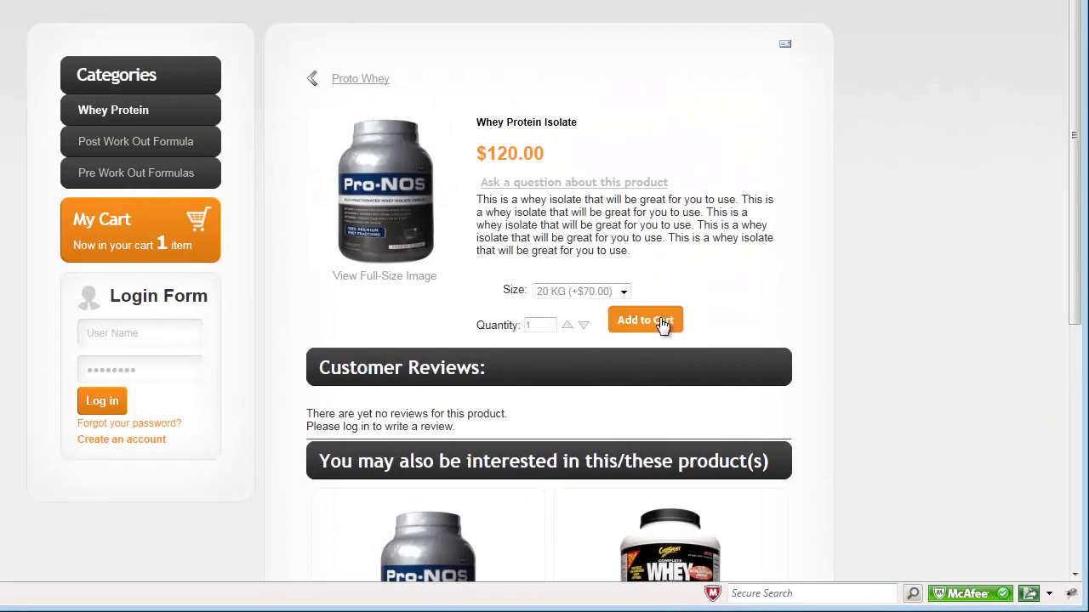
{"action": "left_click", "coordinate": [663, 323]}
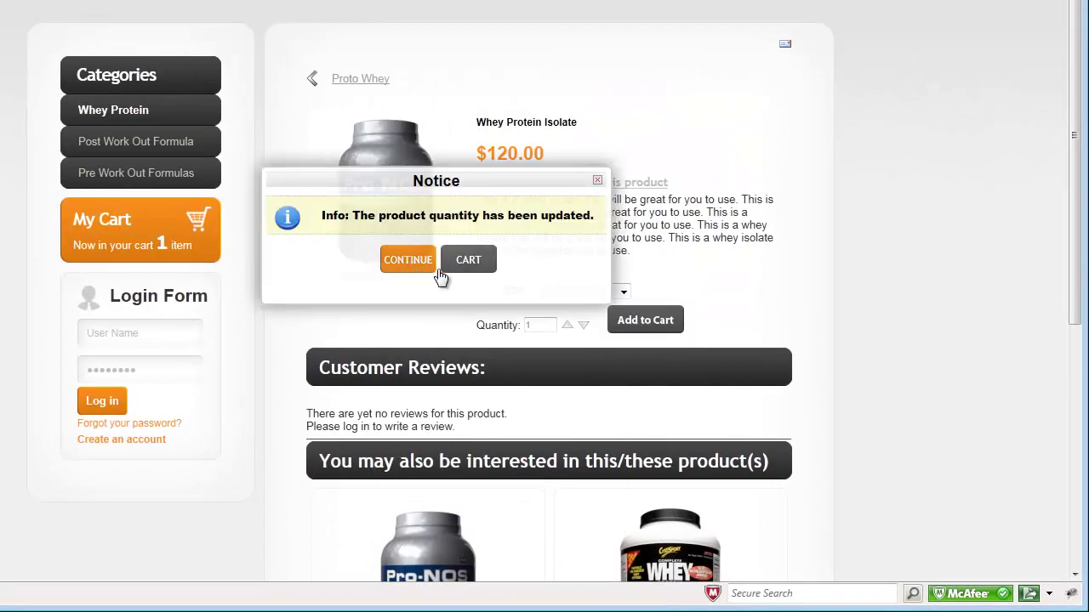
{"action": "left_click", "coordinate": [424, 266]}
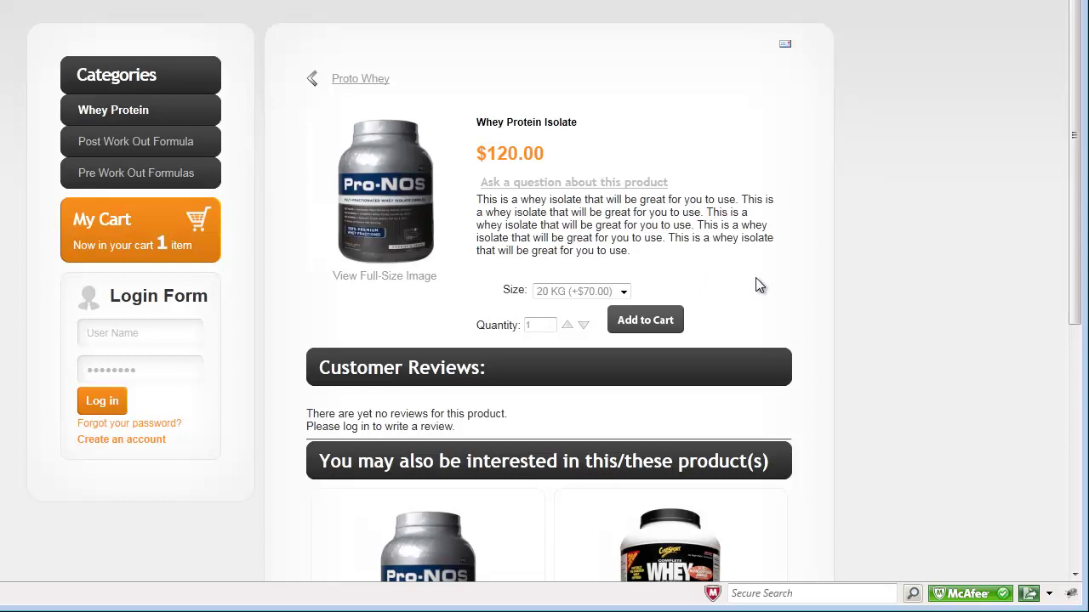
Review the cart showing 3 items totalling $557.05, then go to the home page
{"action": "left_click", "coordinate": [644, 323]}
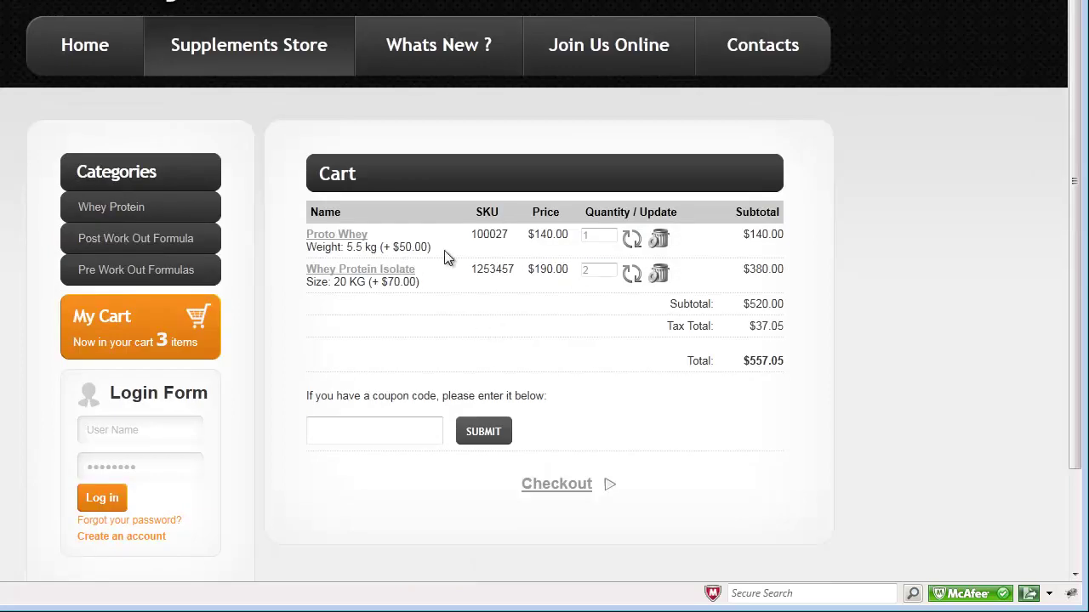
{"action": "left_click_drag", "start_coordinate": [407, 245], "coordinate": [373, 288]}
{"action": "left_click", "coordinate": [452, 295]}
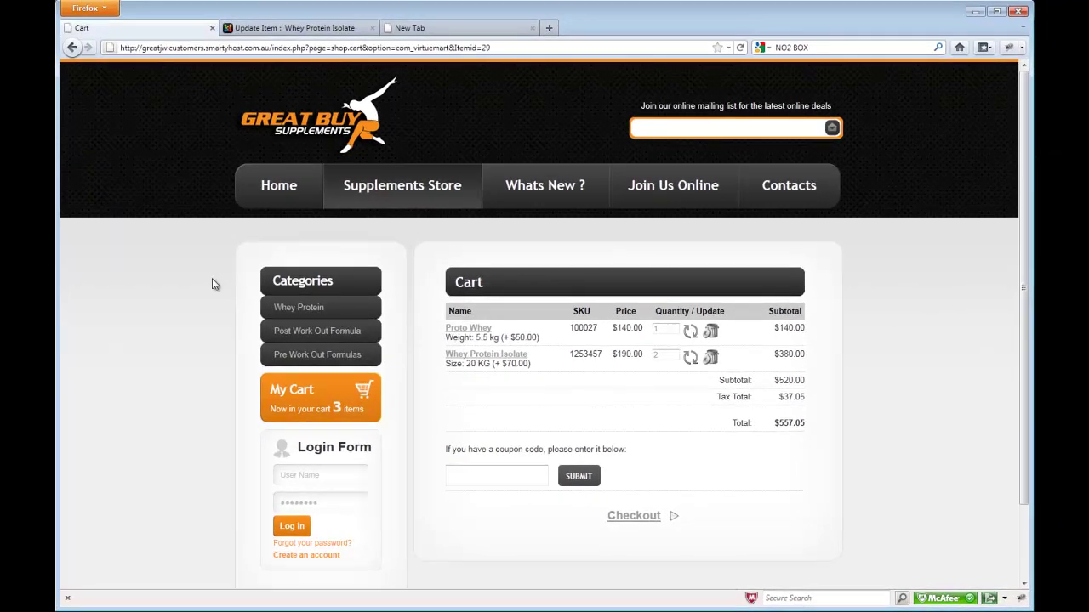
{"action": "scroll", "coordinate": [160, 275], "scroll_direction": "down", "scroll_amount": 2}
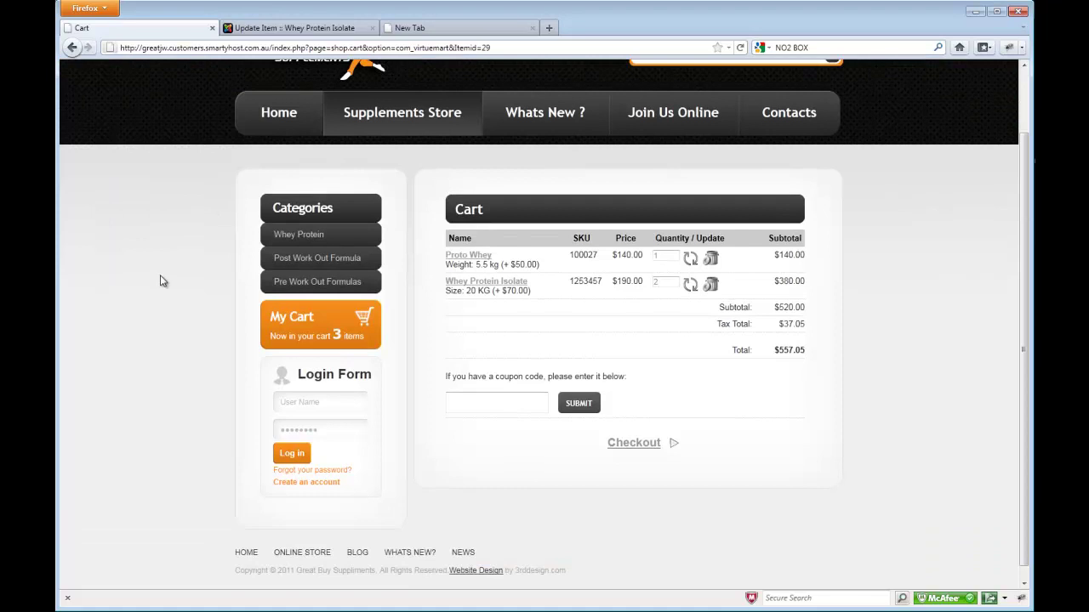
{"action": "left_click", "coordinate": [278, 112]}
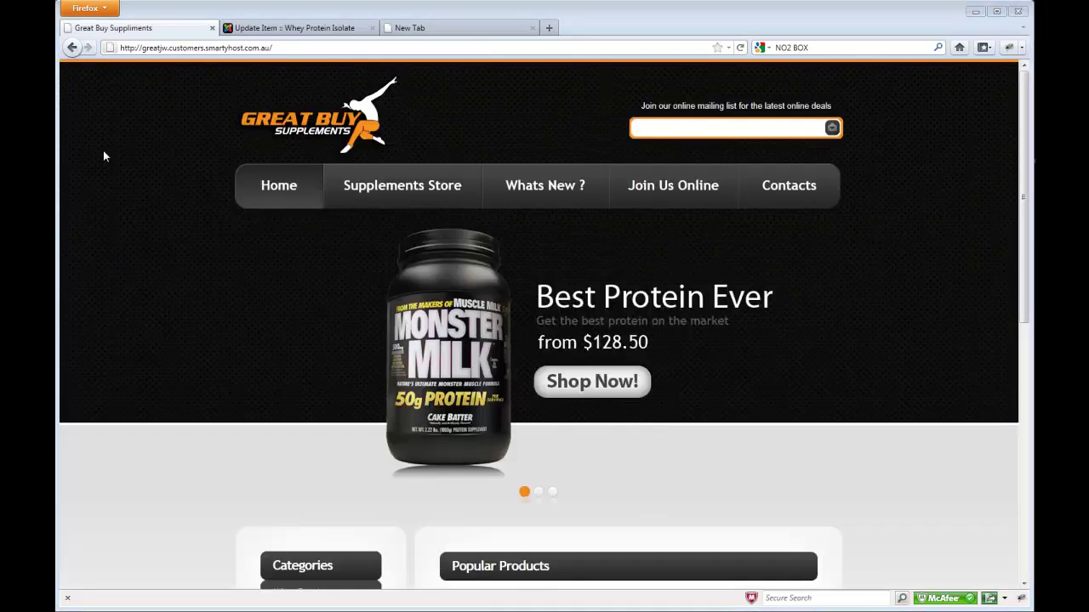